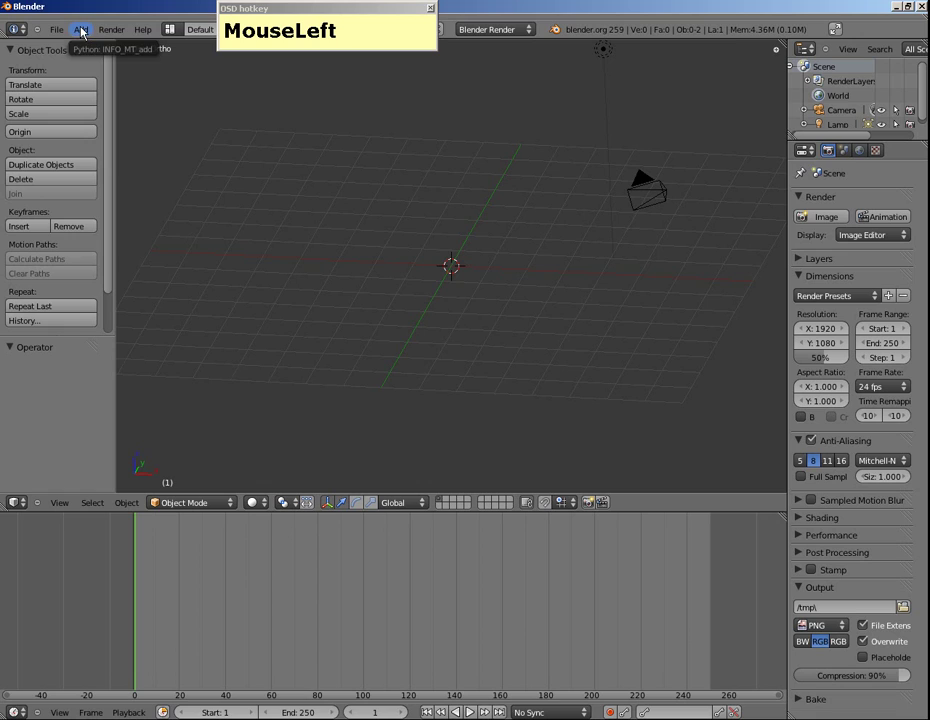
Step: Add a cylinder mesh at the 3D cursor and enlarge the 3D view by shrinking the timeline area
{"action": "left_click", "coordinate": [80, 30]}
{"action": "mouse_move", "coordinate": [79, 46]}
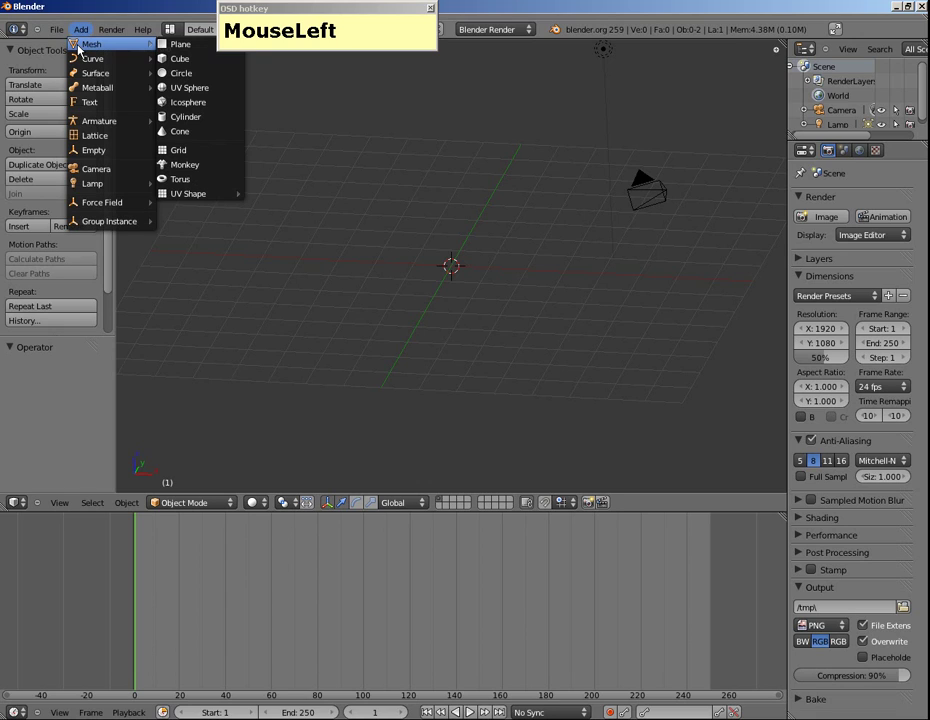
{"action": "left_click", "coordinate": [183, 117]}
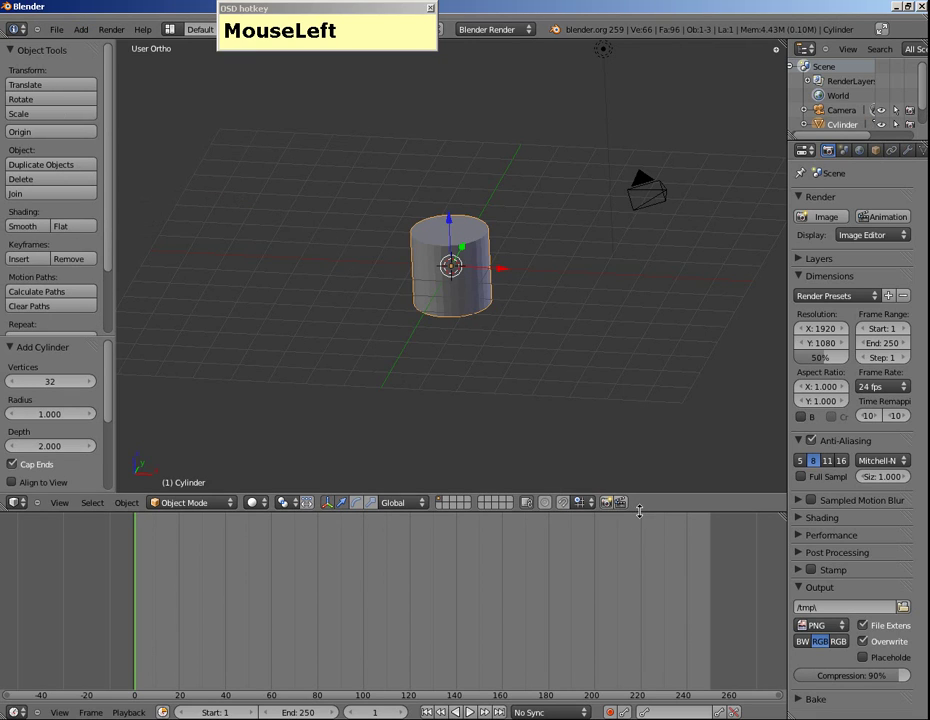
{"action": "left_click_drag", "start_coordinate": [636, 512], "coordinate": [654, 655]}
{"action": "scroll", "coordinate": [598, 421], "scroll_direction": "up", "scroll_amount": 2}
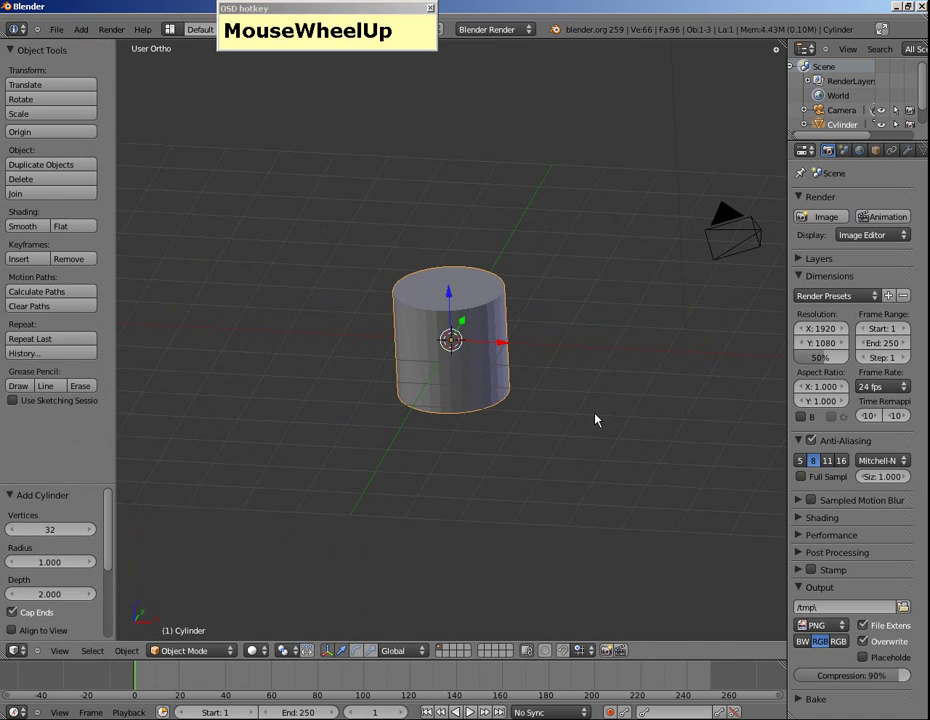
Step: Move the cylinder up along the Z axis by about 1.64 units
{"action": "left_click", "coordinate": [448, 290]}
{"action": "left_click_drag", "start_coordinate": [449, 283], "coordinate": [446, 208]}
{"action": "scroll", "coordinate": [506, 270], "scroll_direction": "up", "scroll_amount": 1}
{"action": "scroll", "coordinate": [490, 248], "scroll_direction": "up", "scroll_amount": 1}
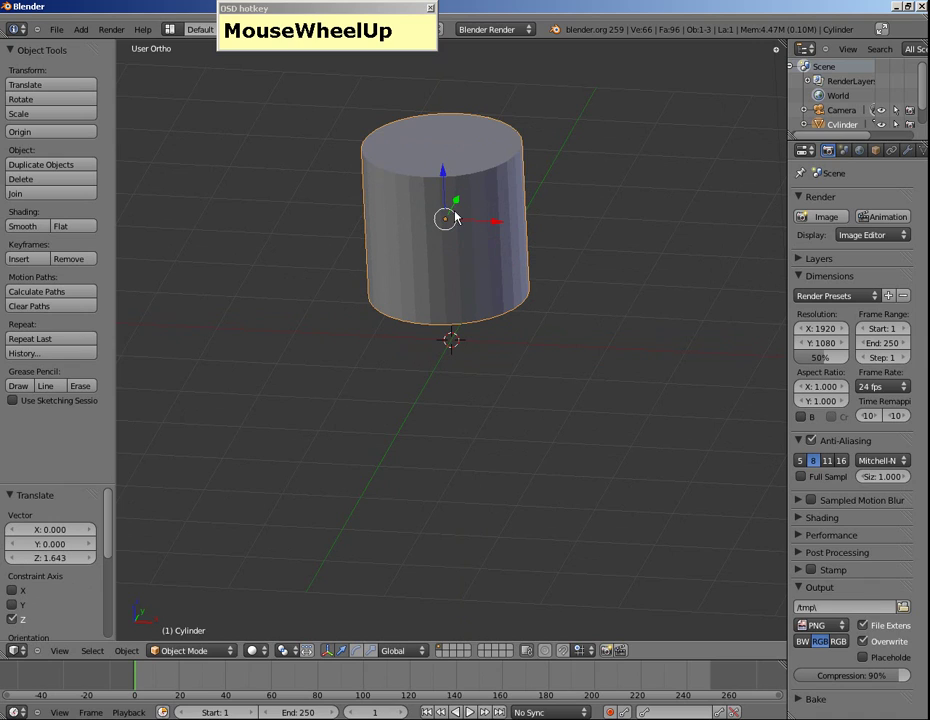
{"action": "middle_click_drag", "start_coordinate": [416, 193], "coordinate": [412, 305], "text": "shift"}
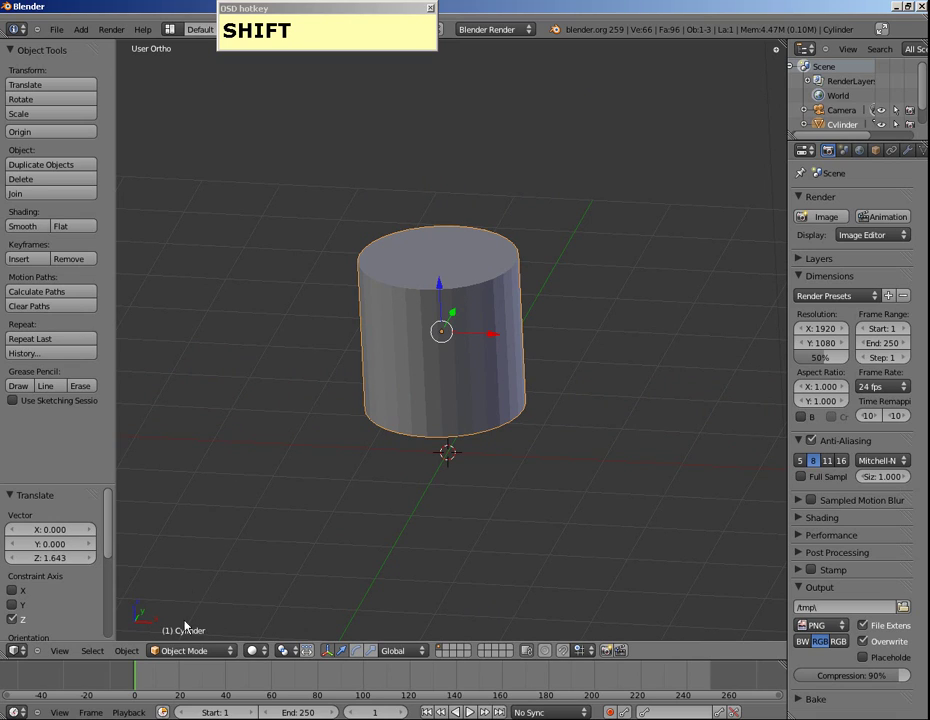
Step: Switch the cylinder from Object Mode to Edit Mode and view it from another side
{"action": "left_click", "coordinate": [231, 655]}
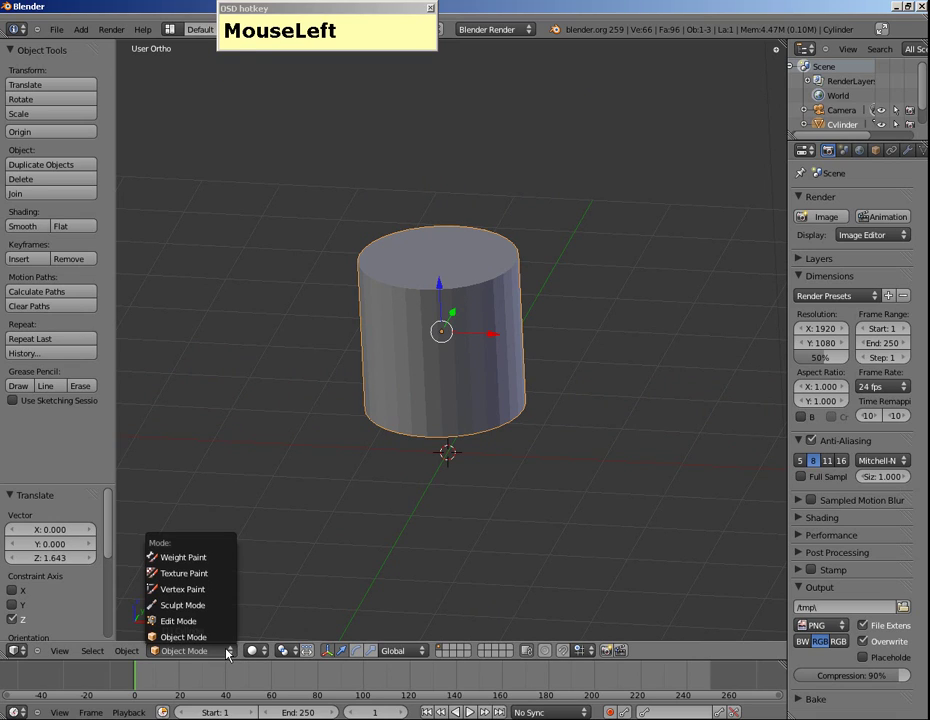
{"action": "left_click", "coordinate": [177, 624]}
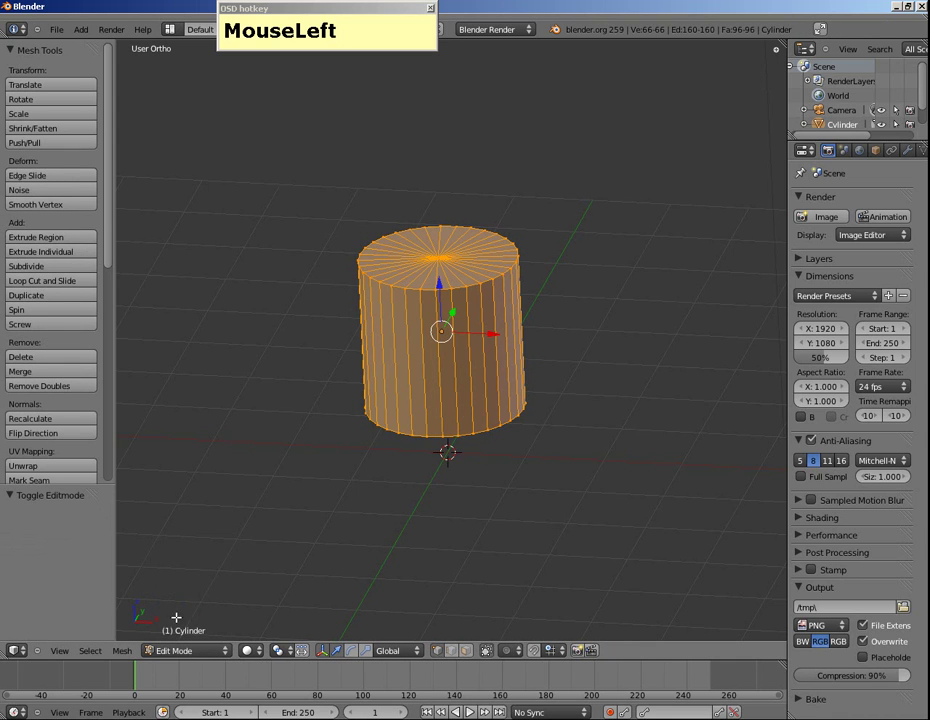
{"action": "scroll", "coordinate": [358, 430], "scroll_direction": "up", "scroll_amount": 1}
{"action": "scroll", "coordinate": [358, 430], "scroll_direction": "up", "scroll_amount": 1}
{"action": "middle_click_drag", "start_coordinate": [359, 365], "coordinate": [289, 316]}
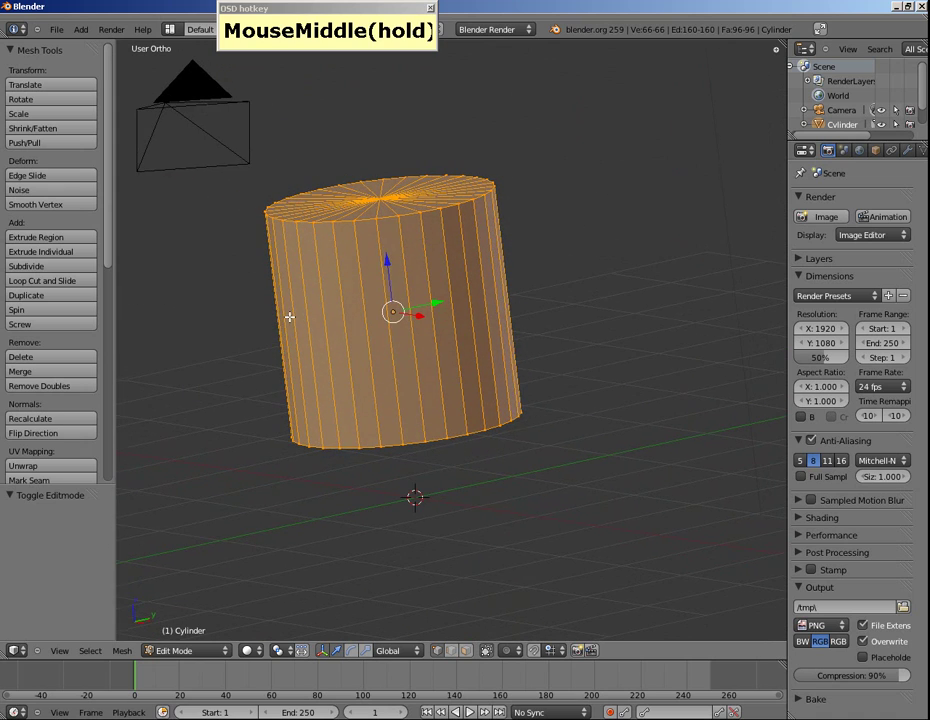
{"action": "middle_click_drag", "start_coordinate": [469, 309], "coordinate": [441, 349]}
{"action": "scroll", "coordinate": [441, 349], "scroll_direction": "down", "scroll_amount": 1}
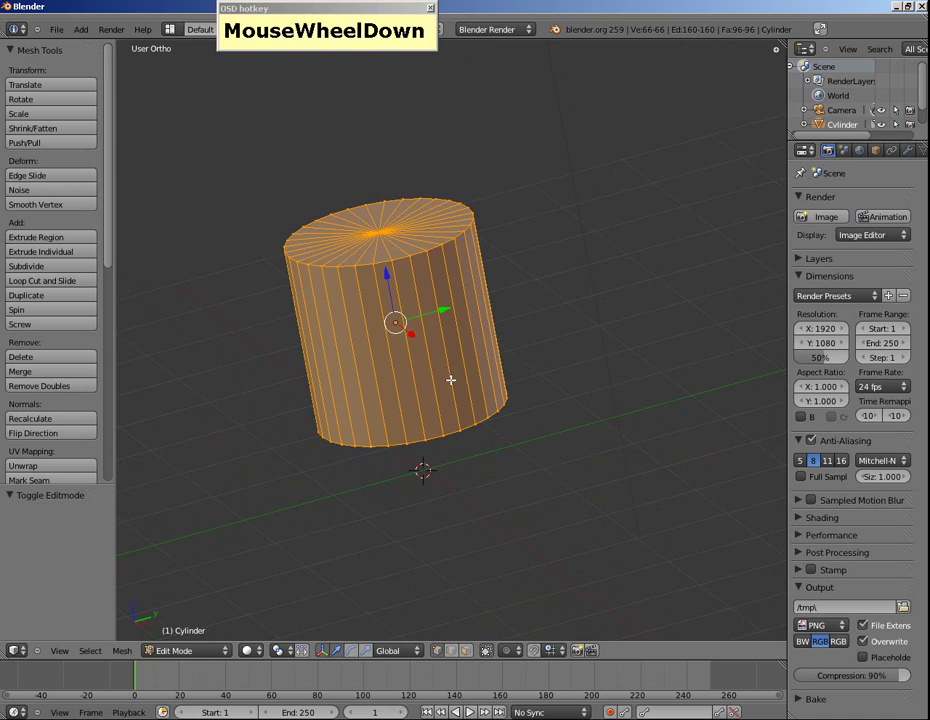
Step: Create a new material for the cylinder and lower its specular intensity to about 0.03
{"action": "scroll", "coordinate": [829, 152], "scroll_direction": "down", "scroll_amount": 3}
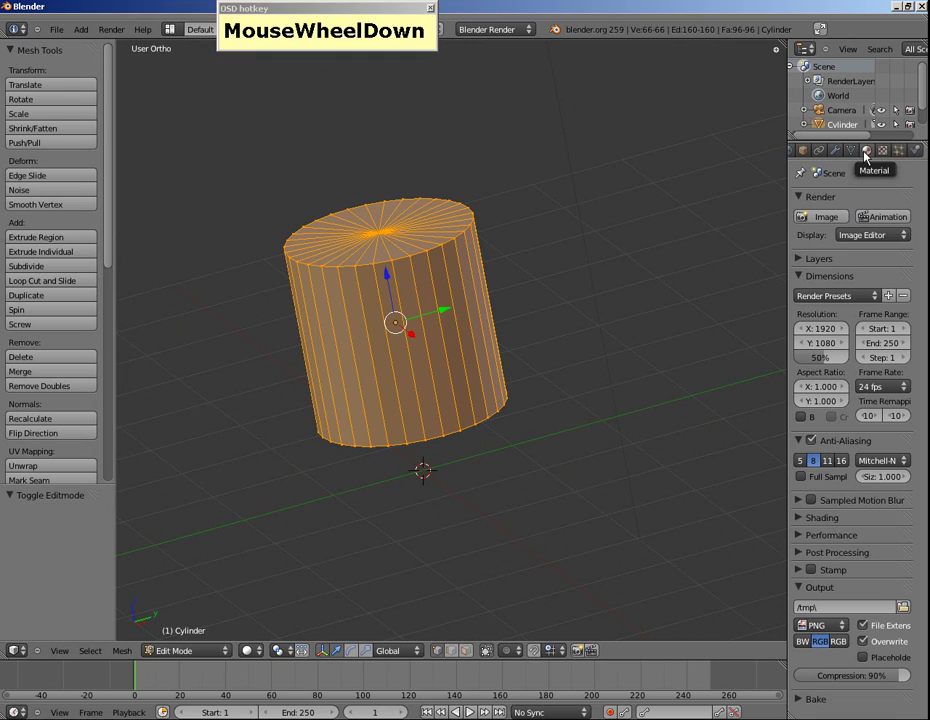
{"action": "left_click", "coordinate": [866, 151]}
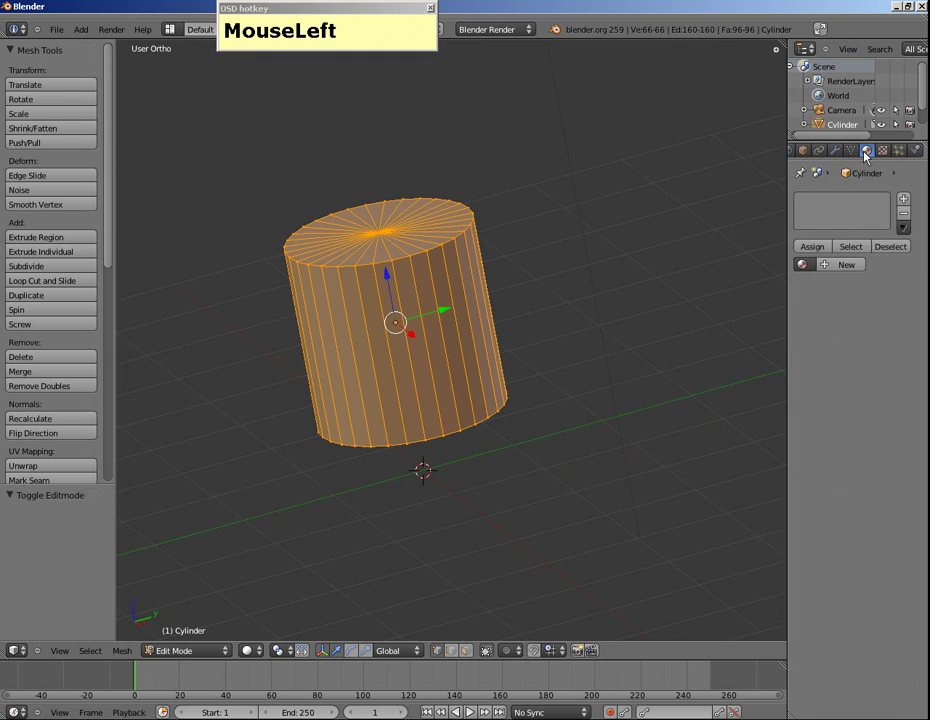
{"action": "left_click", "coordinate": [845, 266]}
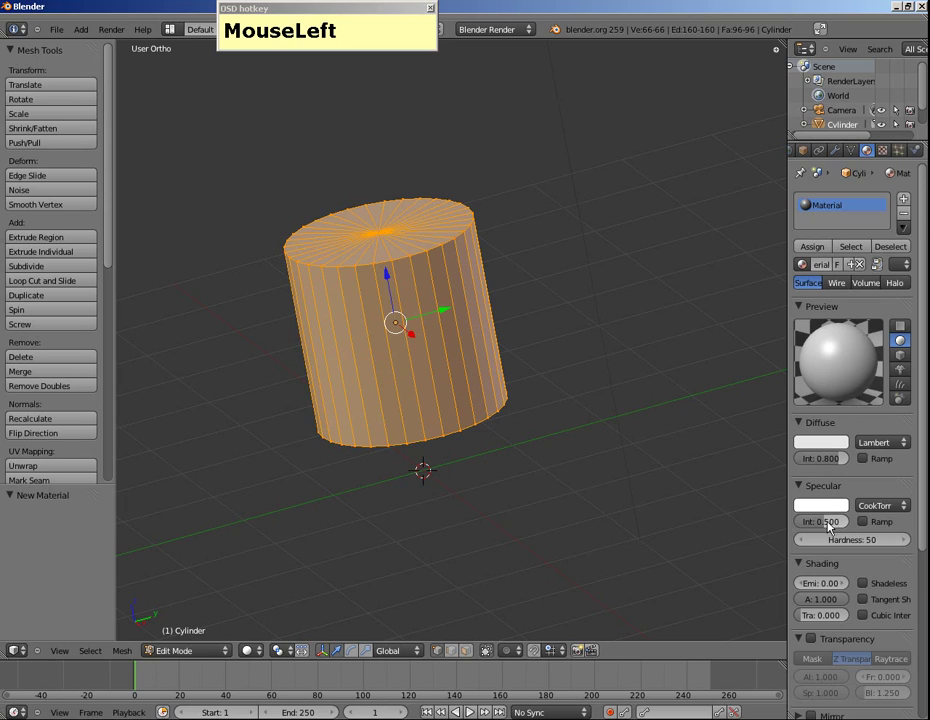
{"action": "left_click_drag", "start_coordinate": [828, 522], "coordinate": [790, 528]}
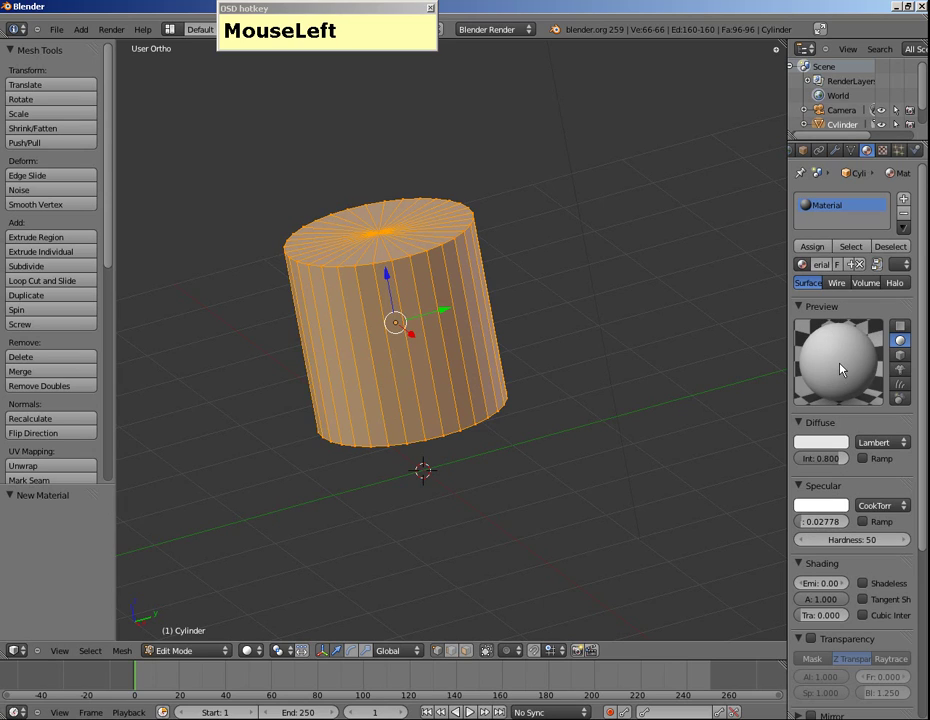
Step: Add a new texture to the cylinder's material and set its type to Image or Movie
{"action": "left_click", "coordinate": [883, 151]}
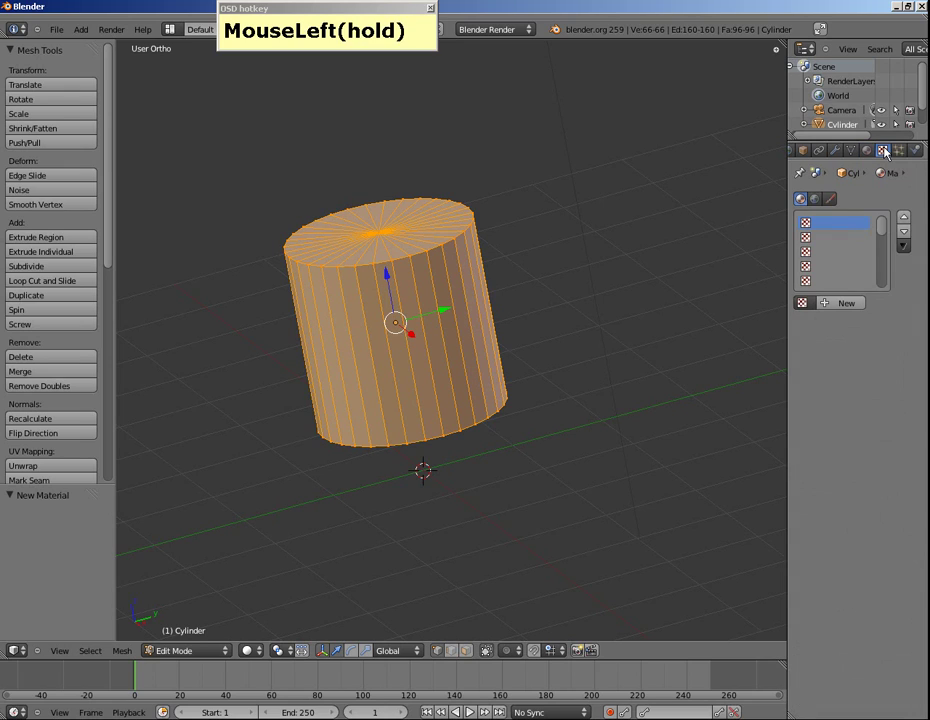
{"action": "left_click", "coordinate": [846, 306]}
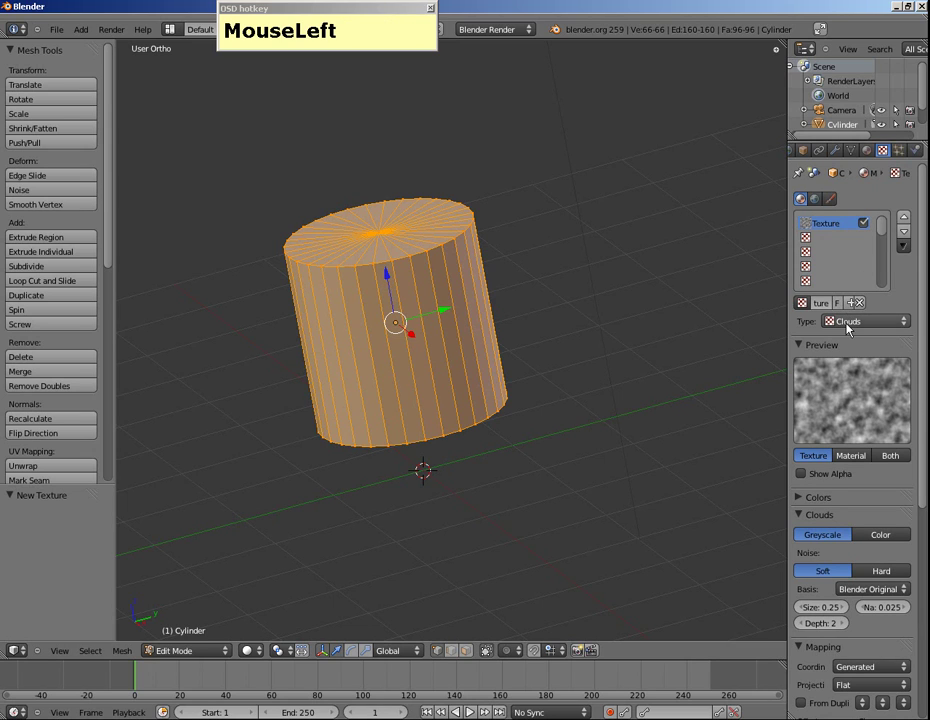
{"action": "left_click", "coordinate": [847, 321]}
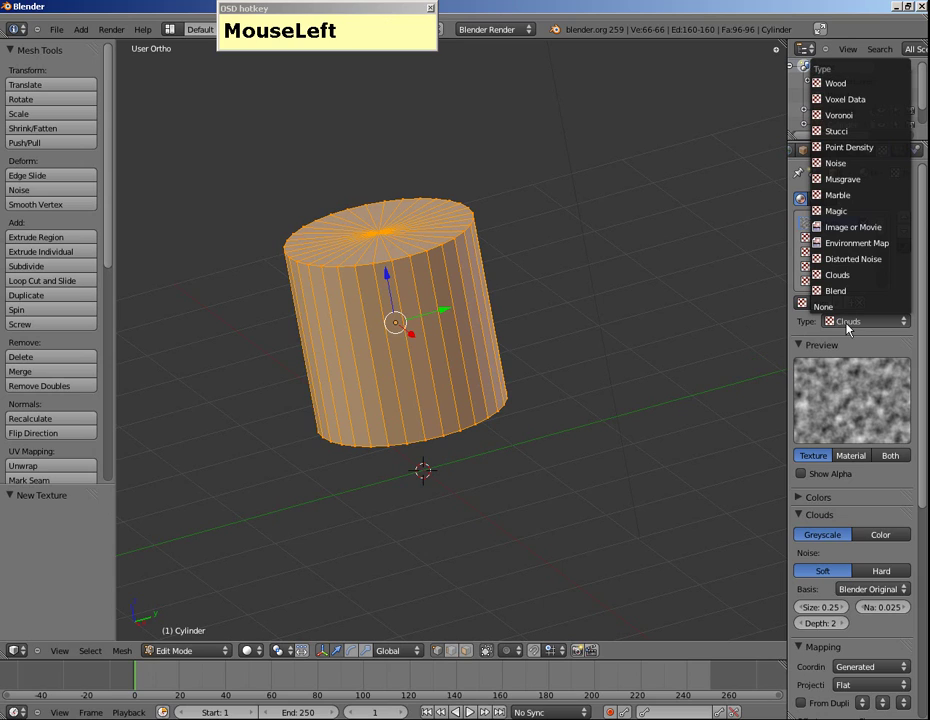
{"action": "left_click", "coordinate": [845, 228]}
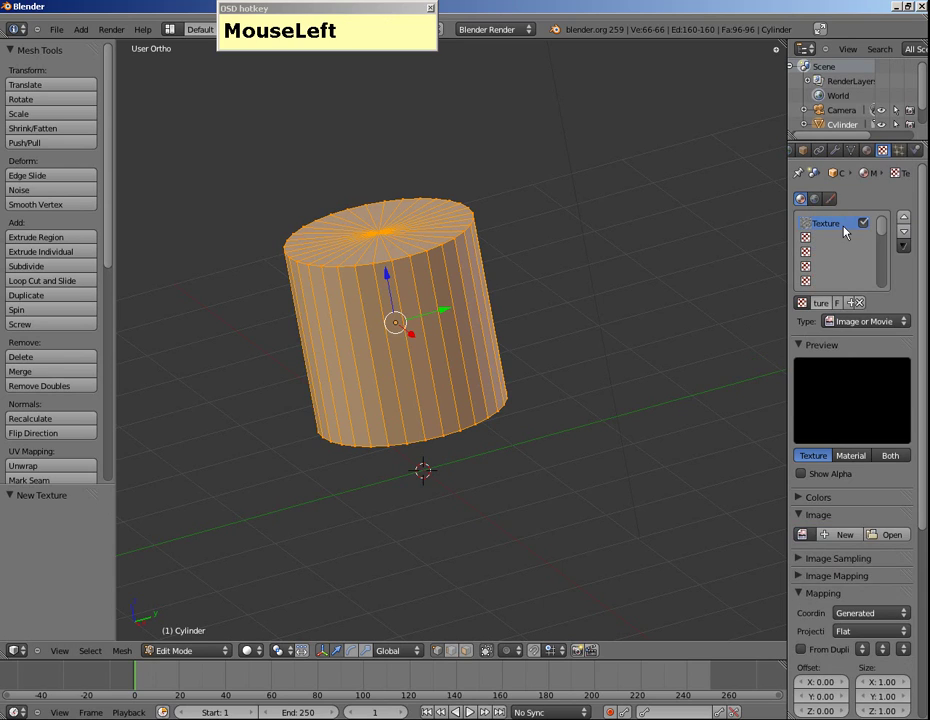
Step: Load bretter.jpg from C:\SL\Texturen\Holz, with files shown as thumbnails, as the texture image and render the scene
{"action": "left_click", "coordinate": [891, 535]}
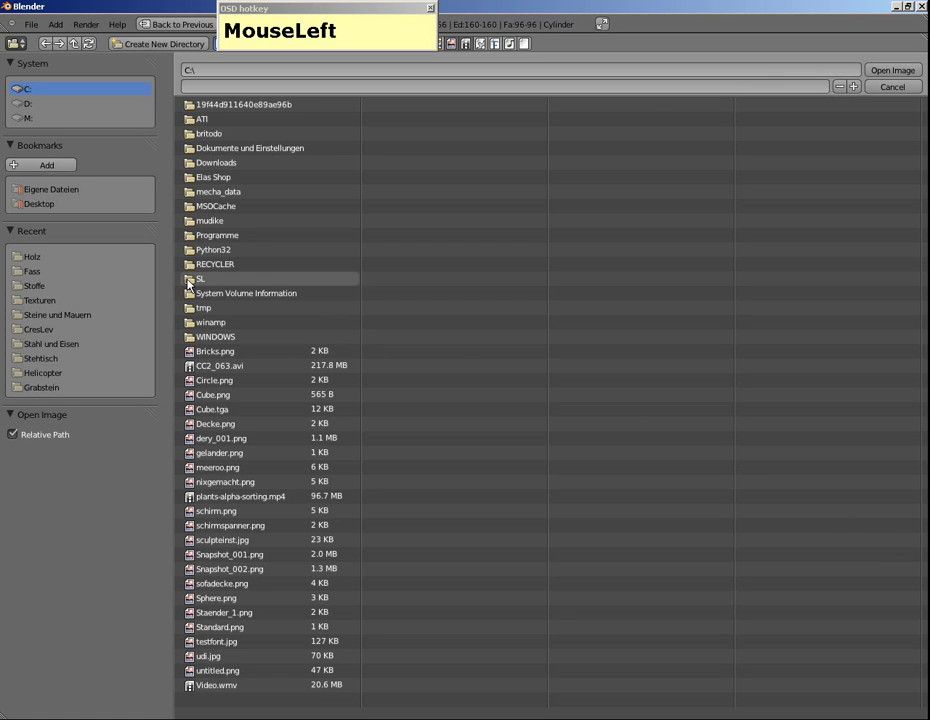
{"action": "left_click", "coordinate": [199, 279]}
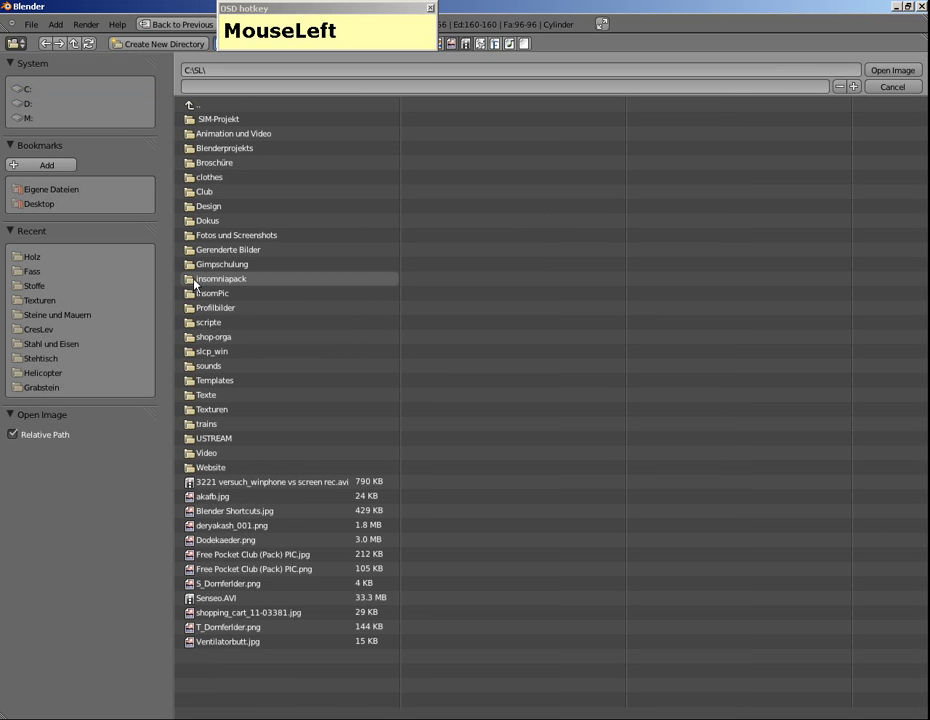
{"action": "left_click", "coordinate": [180, 411]}
{"action": "left_click_drag", "start_coordinate": [234, 9], "coordinate": [400, 14]}
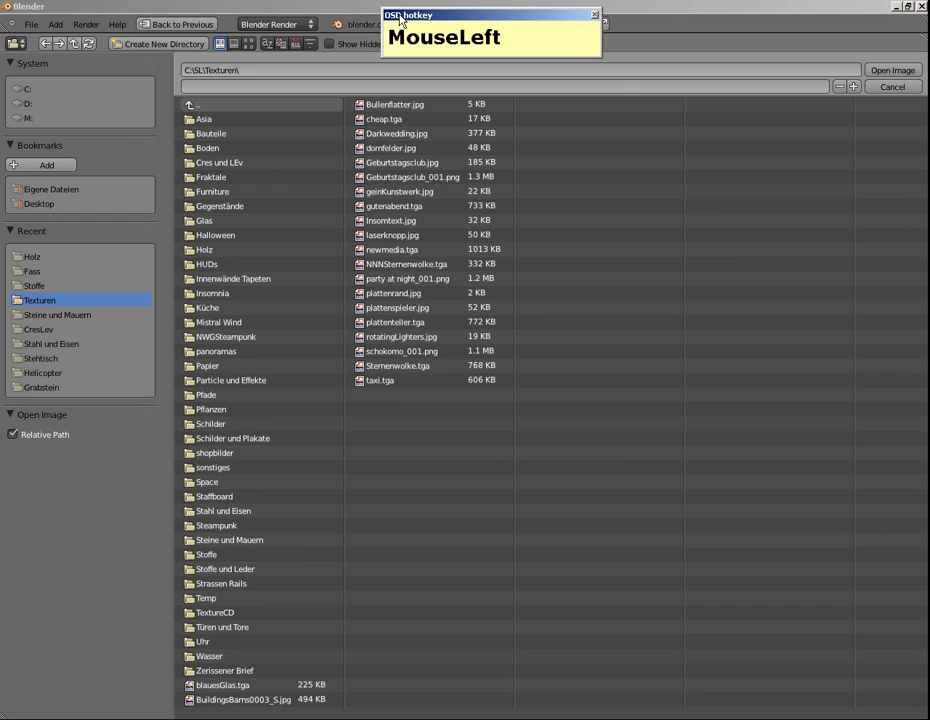
{"action": "left_click", "coordinate": [249, 44]}
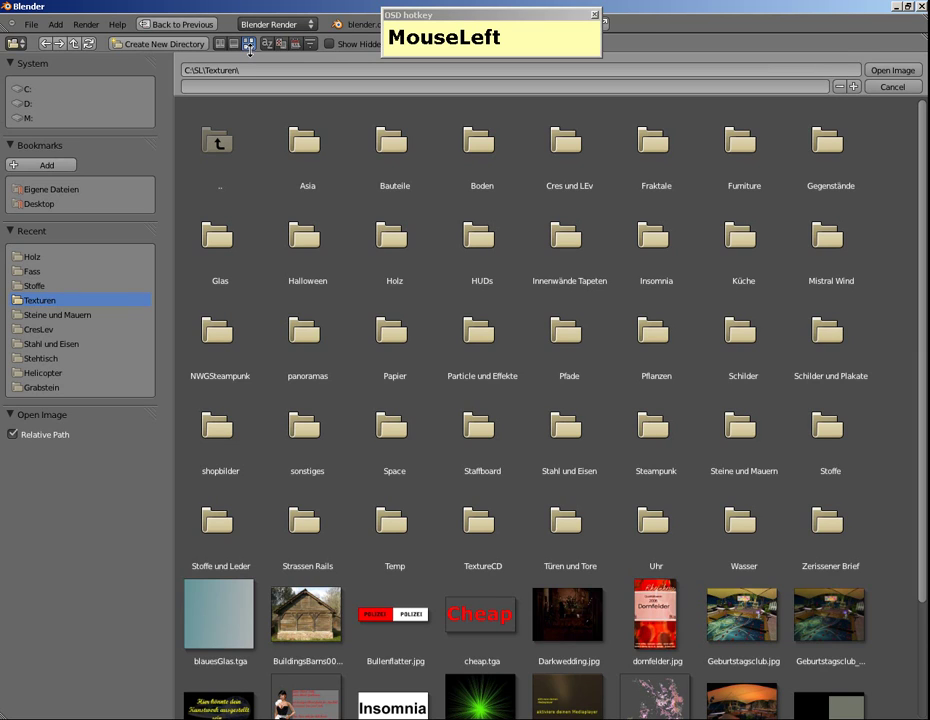
{"action": "left_click", "coordinate": [394, 234]}
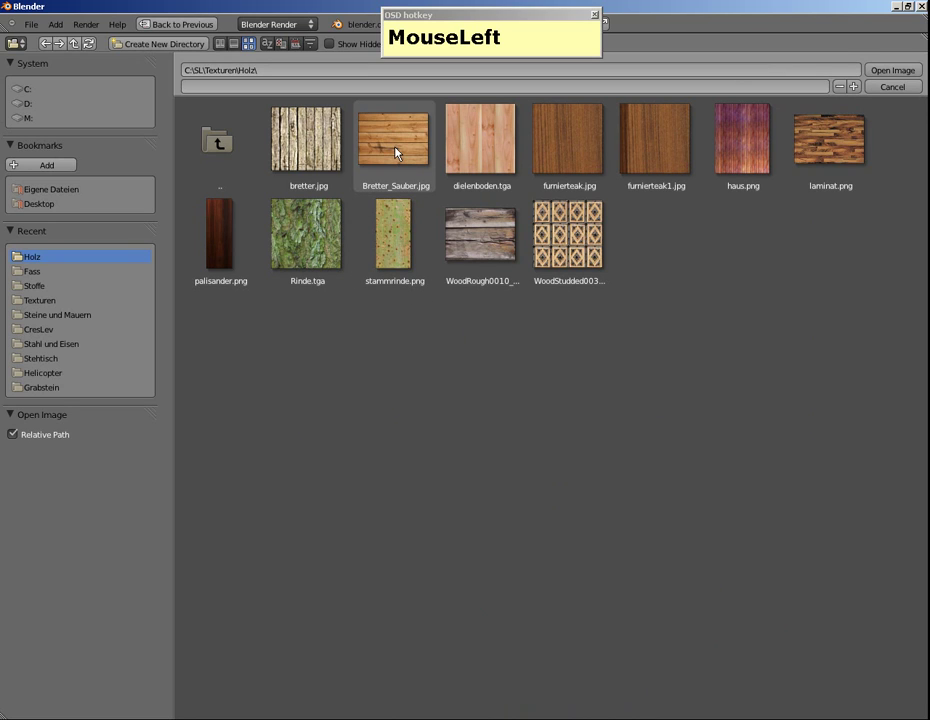
{"action": "left_click", "coordinate": [305, 140]}
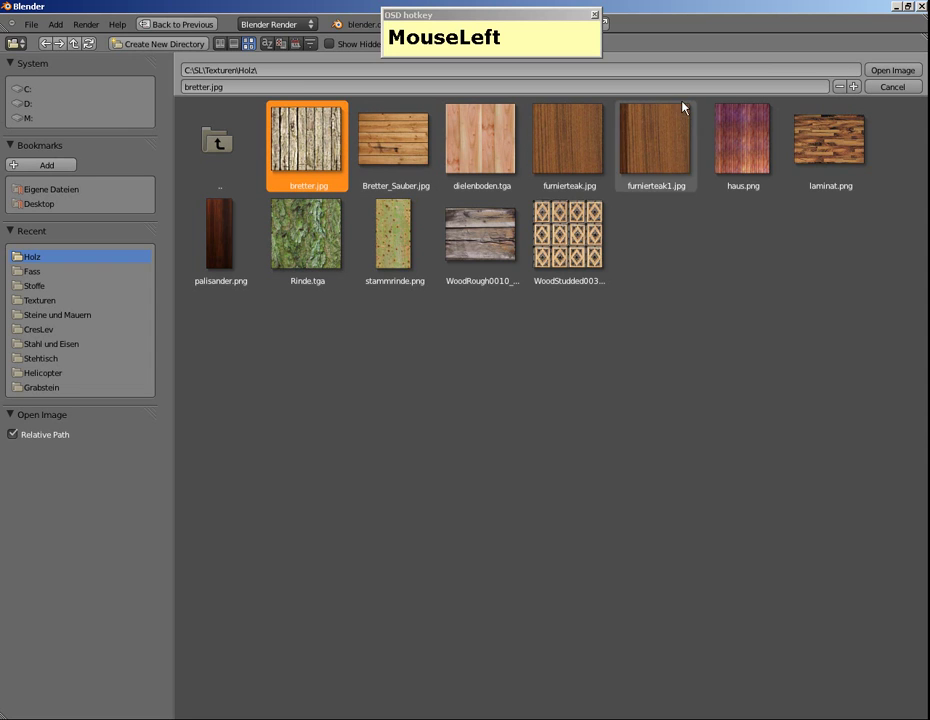
{"action": "left_click", "coordinate": [880, 72]}
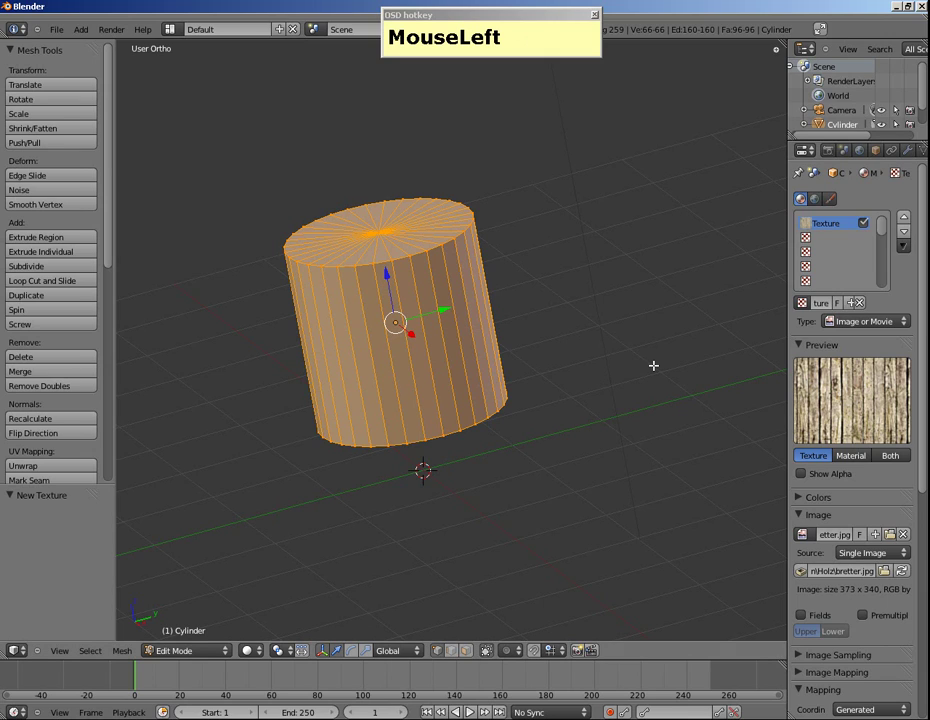
{"action": "key", "text": "F12"}
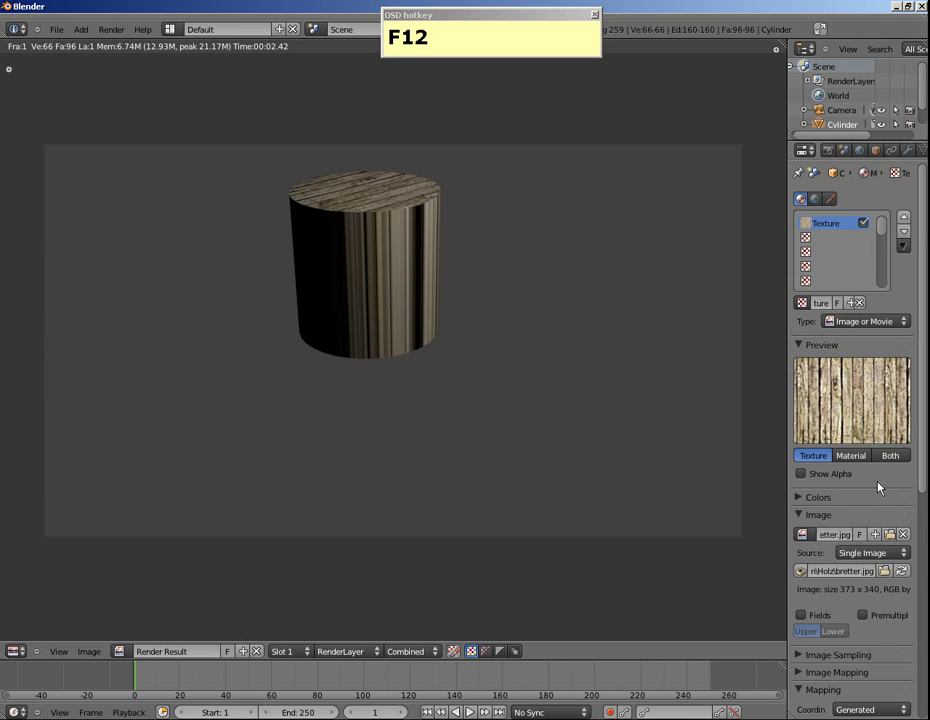
Step: Set the texture's mapping projection to Tube and render the scene again
{"action": "scroll", "coordinate": [878, 483], "scroll_direction": "down", "scroll_amount": 5}
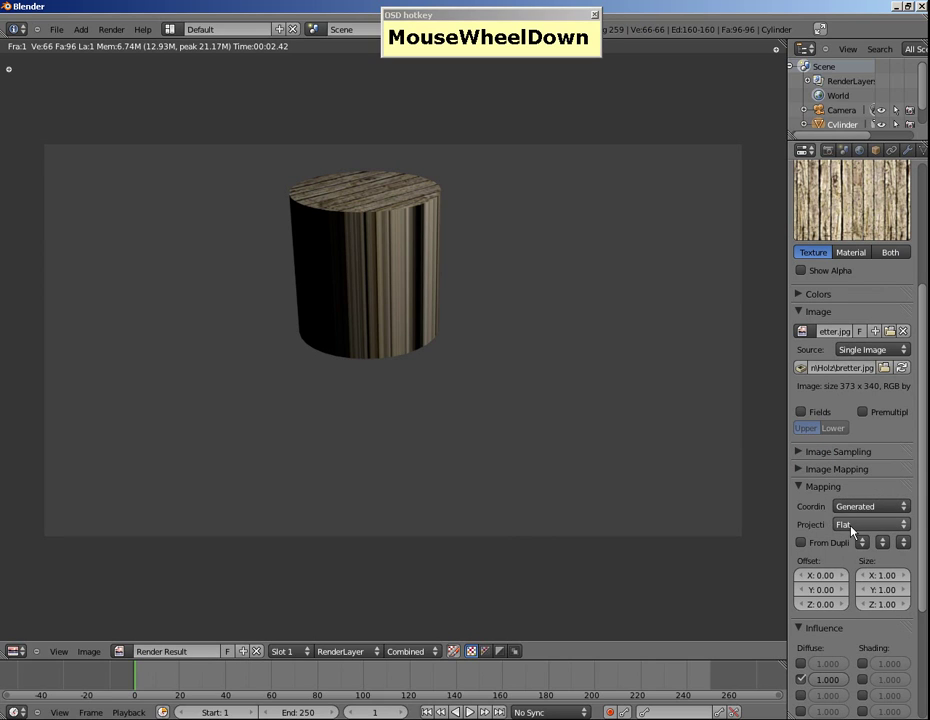
{"action": "left_click", "coordinate": [851, 525]}
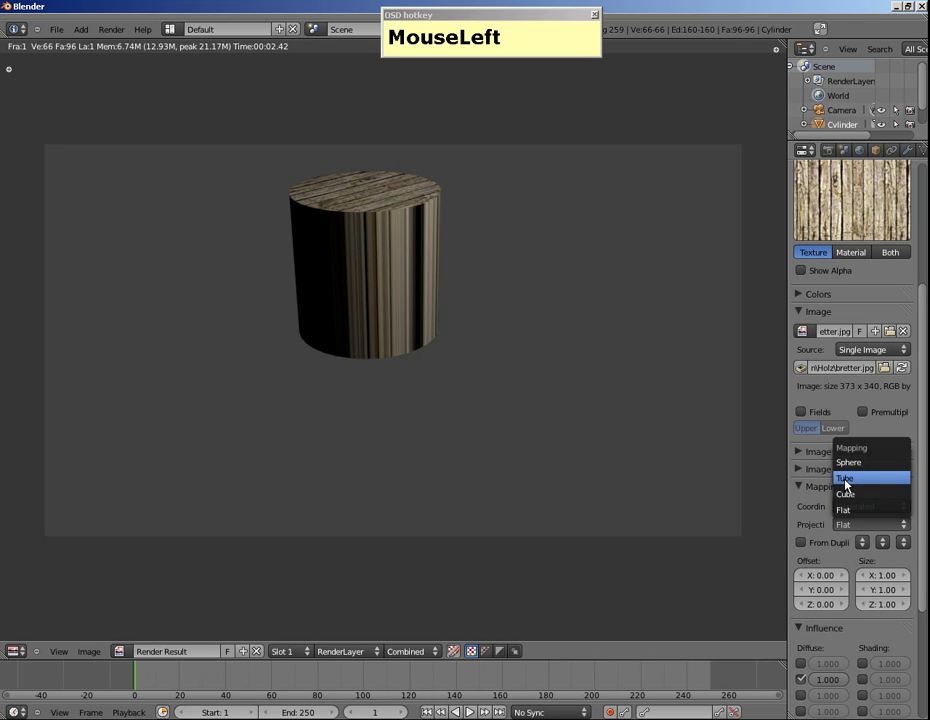
{"action": "left_click", "coordinate": [845, 480]}
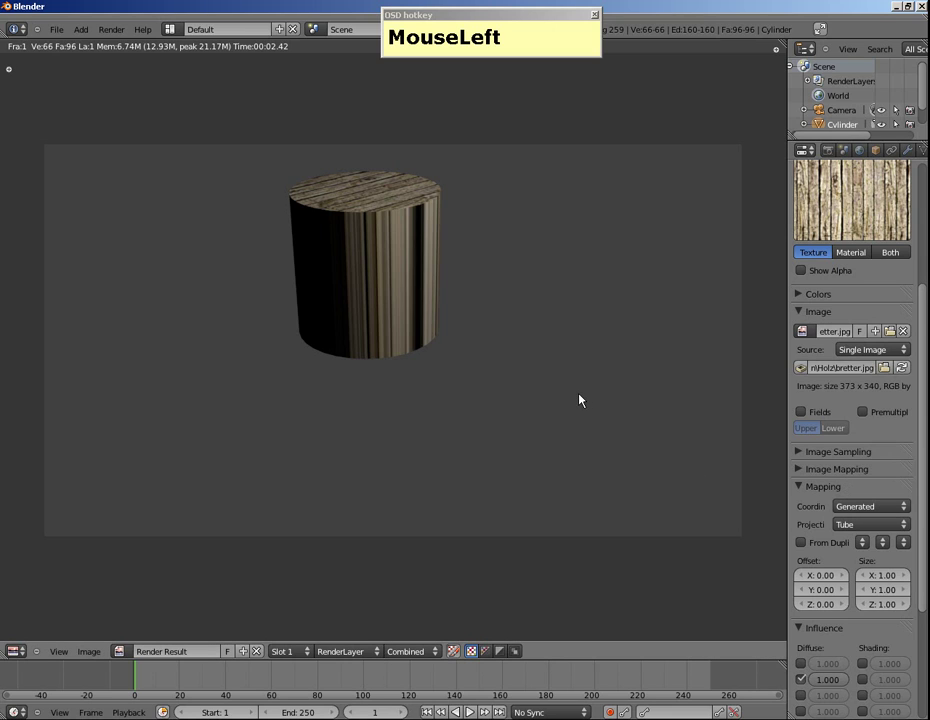
{"action": "key", "text": "F12"}
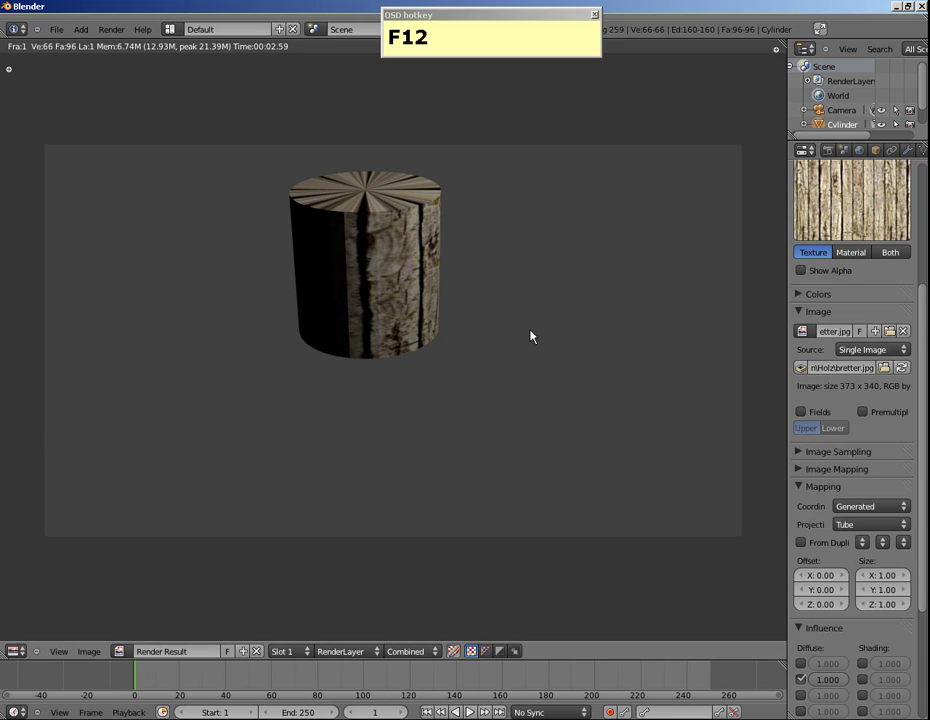
Step: Set the texture mapping's X size to 4, check it in a new render, and return to the 3D view
{"action": "scroll", "coordinate": [806, 476], "scroll_direction": "down", "scroll_amount": 2}
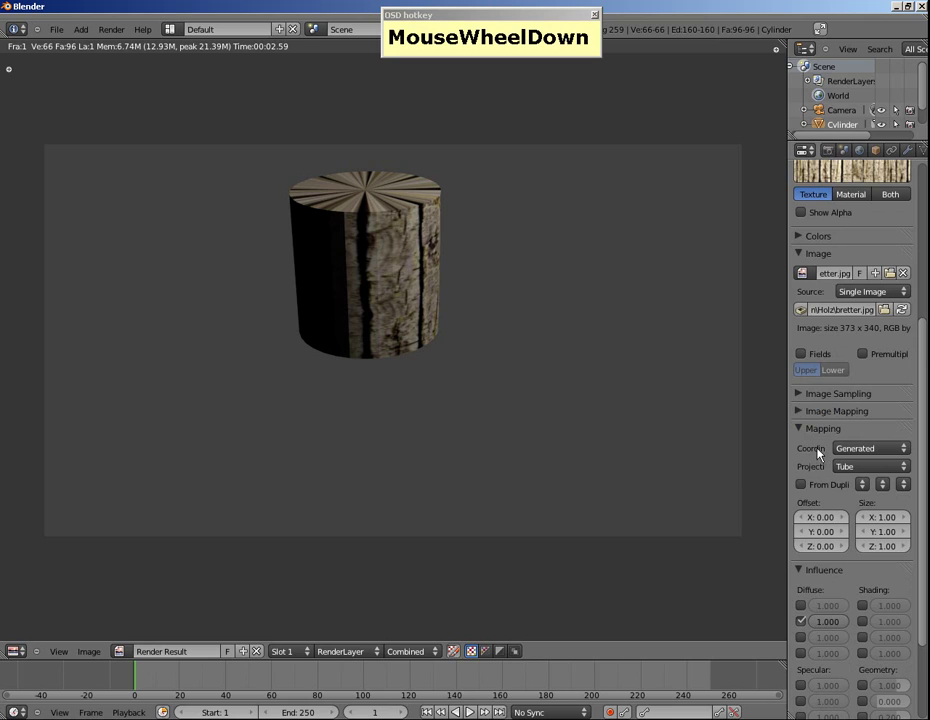
{"action": "scroll", "coordinate": [815, 452], "scroll_direction": "down", "scroll_amount": 1}
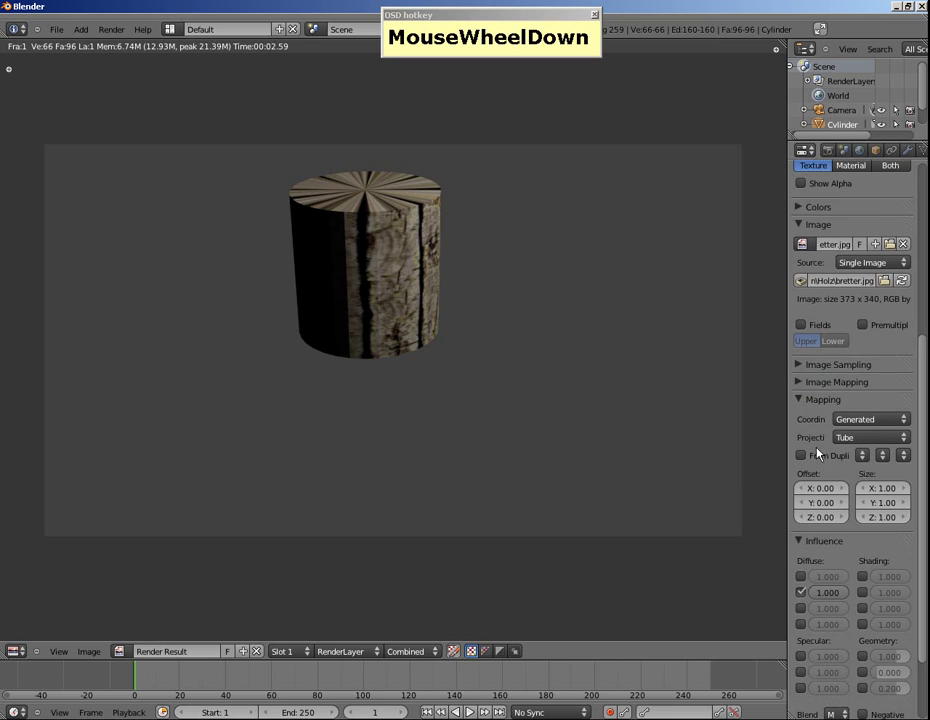
{"action": "left_click", "coordinate": [872, 488]}
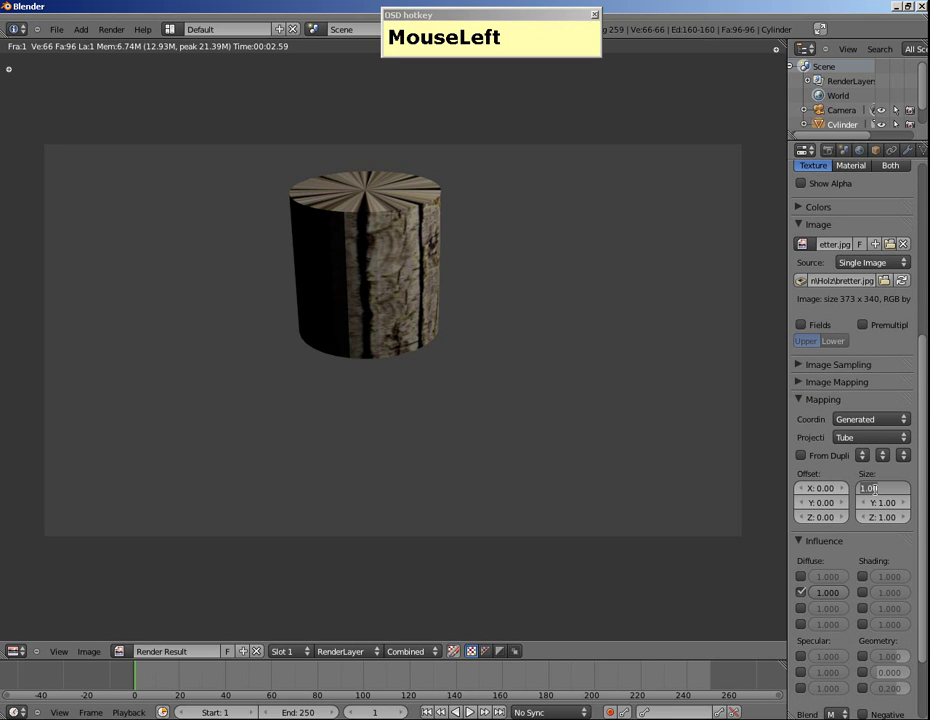
{"action": "type", "text": "4"}
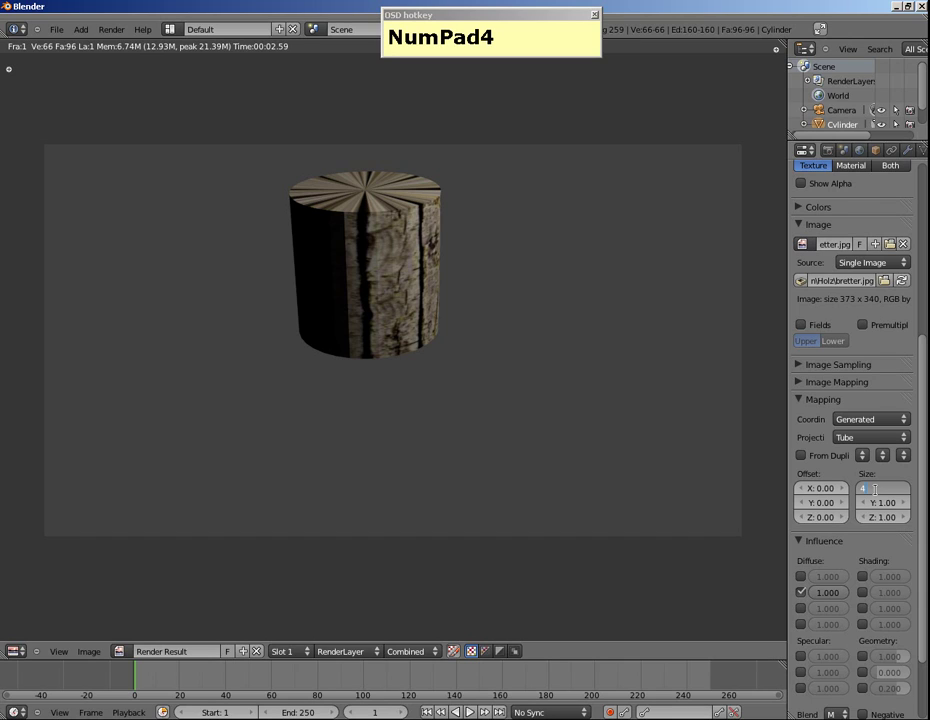
{"action": "key", "text": "Return"}
{"action": "key", "text": "F12"}
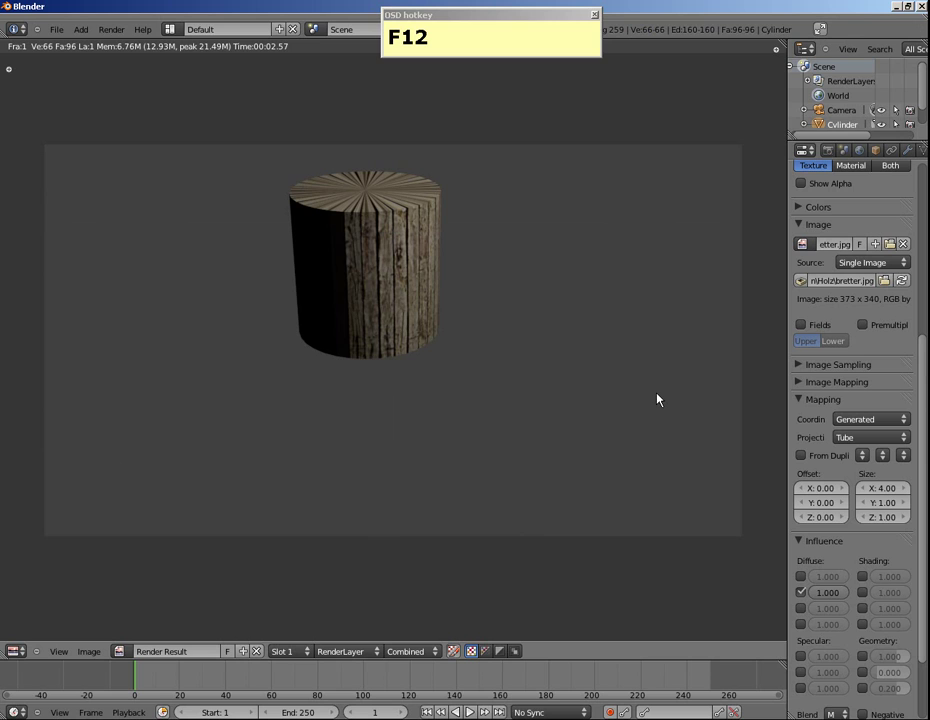
{"action": "key", "text": "F11"}
{"action": "middle_click_drag", "start_coordinate": [648, 392], "coordinate": [569, 396]}
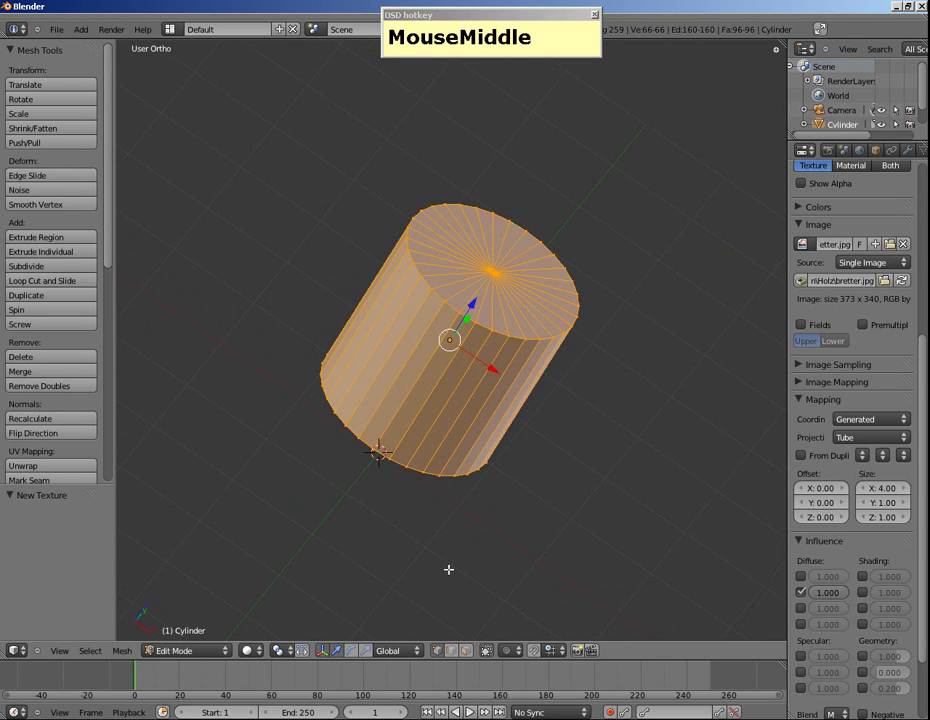
Step: Switch the mesh to face selection, deselect everything, and circle-select all faces of the cylinder's top cap
{"action": "left_click", "coordinate": [465, 651]}
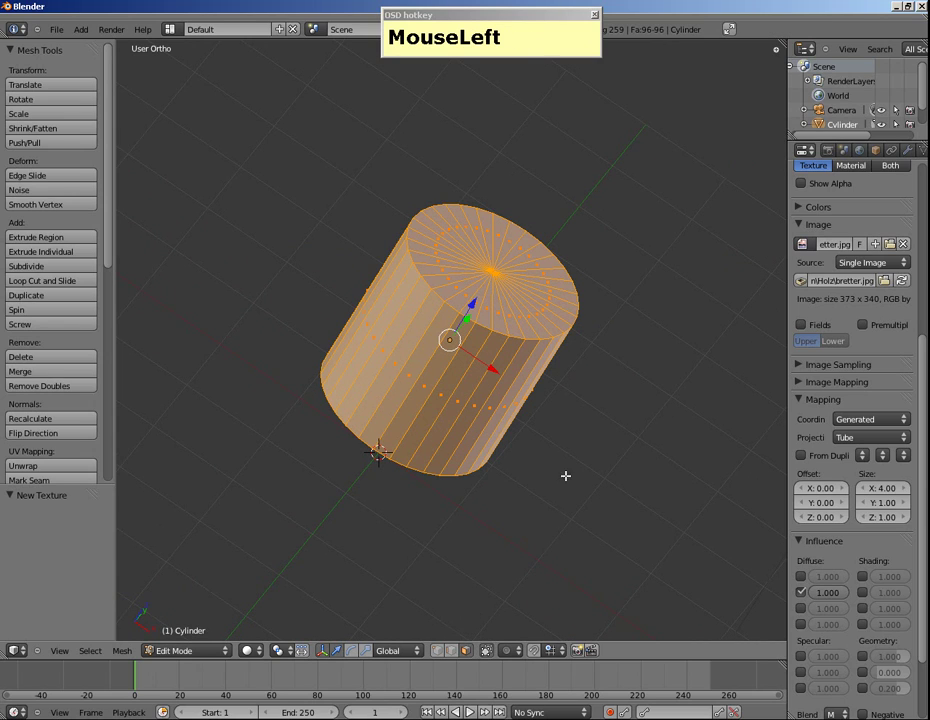
{"action": "key", "text": "a"}
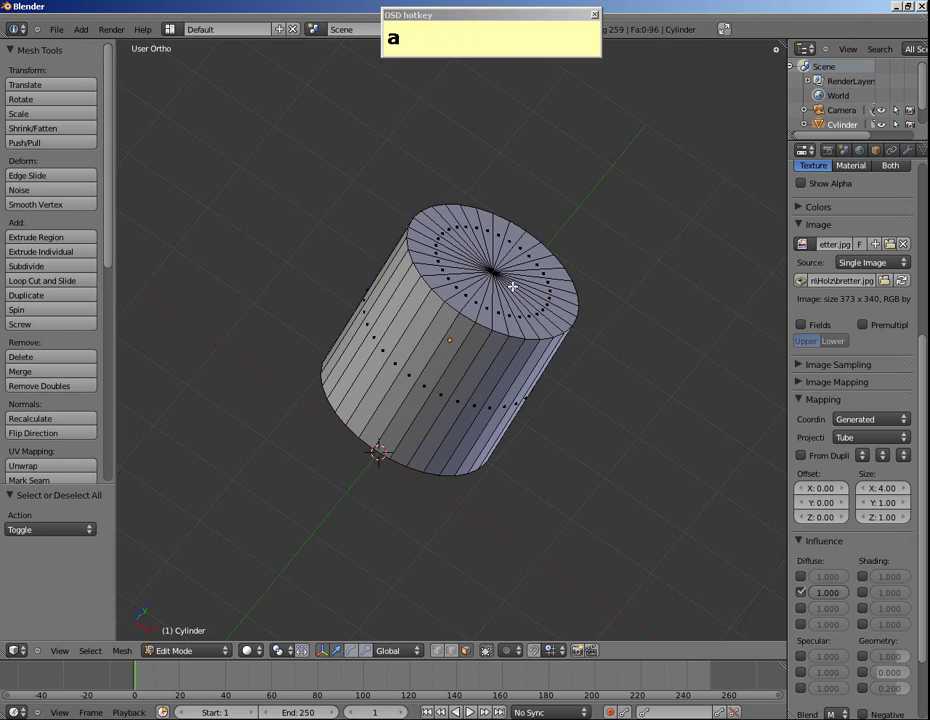
{"action": "key", "text": "c"}
{"action": "mouse_move", "coordinate": [485, 238]}
{"action": "left_mouse_down"}
{"action": "mouse_move", "coordinate": [535, 260]}
{"action": "mouse_move", "coordinate": [533, 292]}
{"action": "mouse_move", "coordinate": [500, 295]}
{"action": "mouse_move", "coordinate": [466, 258]}
{"action": "left_mouse_up"}
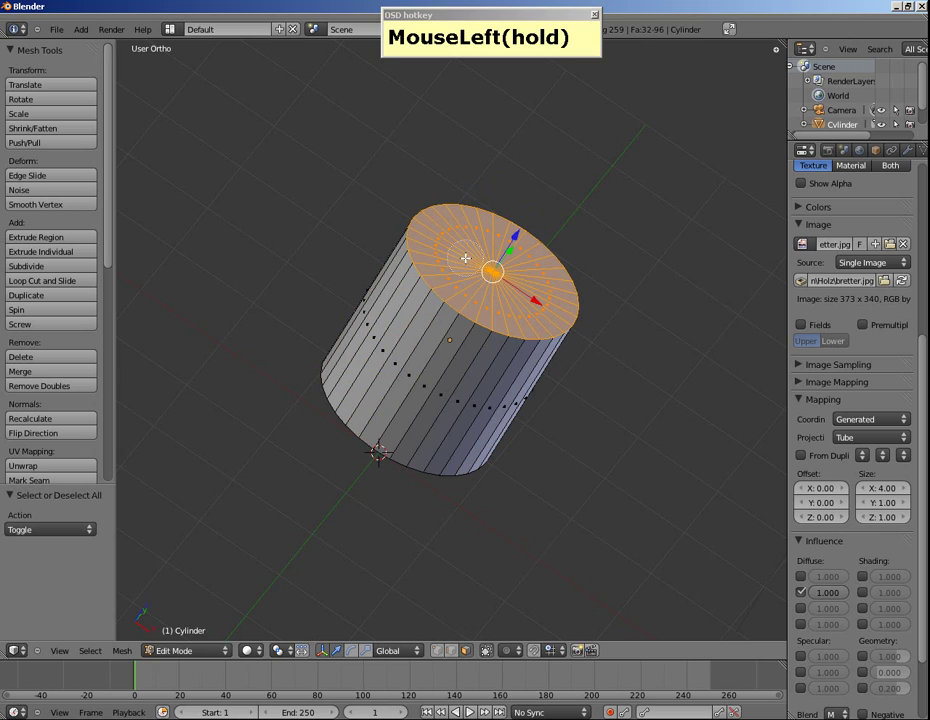
{"action": "right_click", "coordinate": [445, 350]}
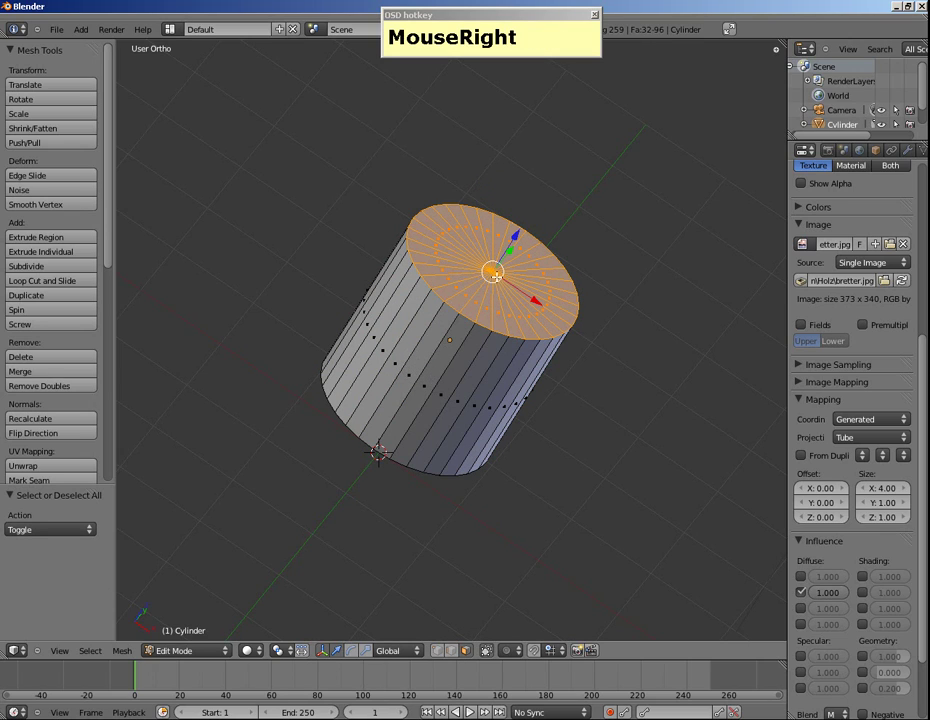
Step: Add all faces of the cylinder's bottom cap to the selection with circle select
{"action": "middle_click", "coordinate": [420, 387]}
{"action": "middle_click_drag", "start_coordinate": [420, 387], "coordinate": [488, 330]}
{"action": "key", "text": "c"}
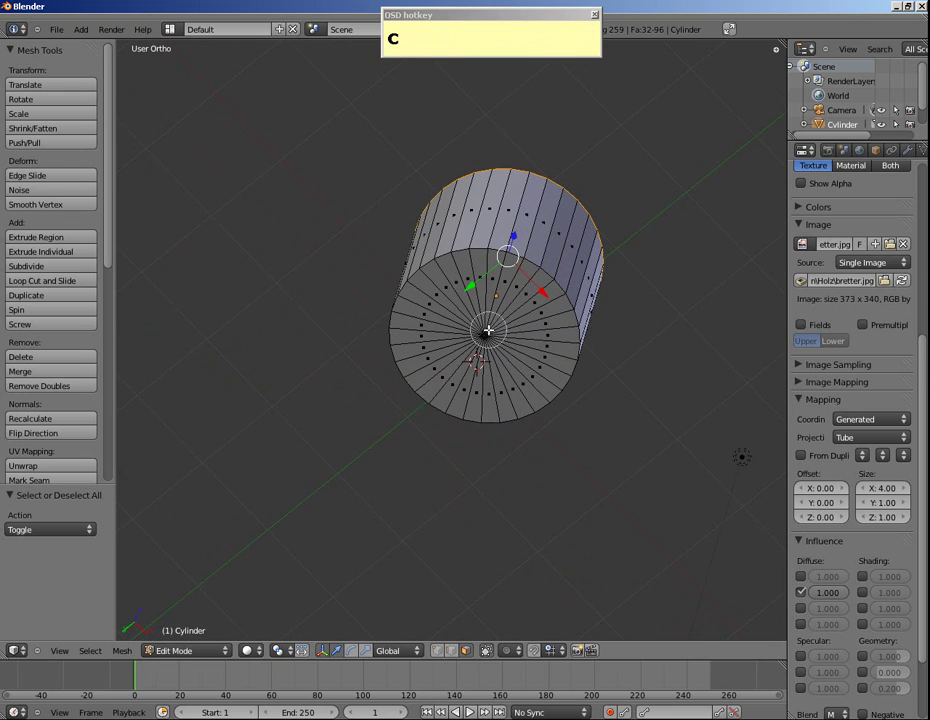
{"action": "mouse_move", "coordinate": [505, 292]}
{"action": "left_mouse_down"}
{"action": "mouse_move", "coordinate": [511, 348]}
{"action": "mouse_move", "coordinate": [492, 360]}
{"action": "mouse_move", "coordinate": [470, 316]}
{"action": "left_mouse_up"}
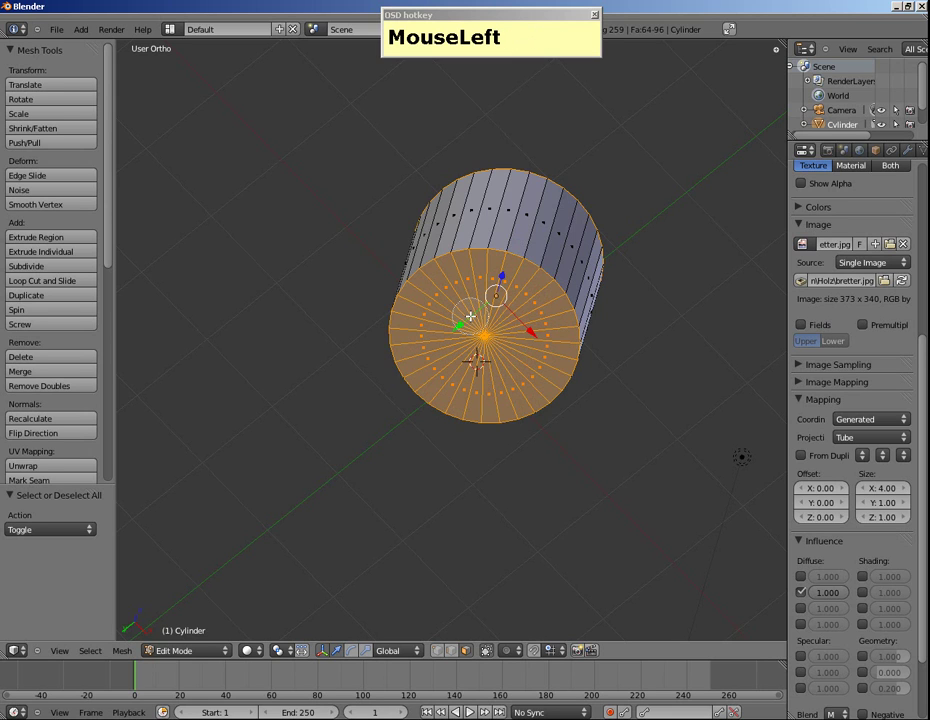
{"action": "right_click", "coordinate": [470, 316]}
{"action": "middle_click_drag", "start_coordinate": [470, 316], "coordinate": [380, 444]}
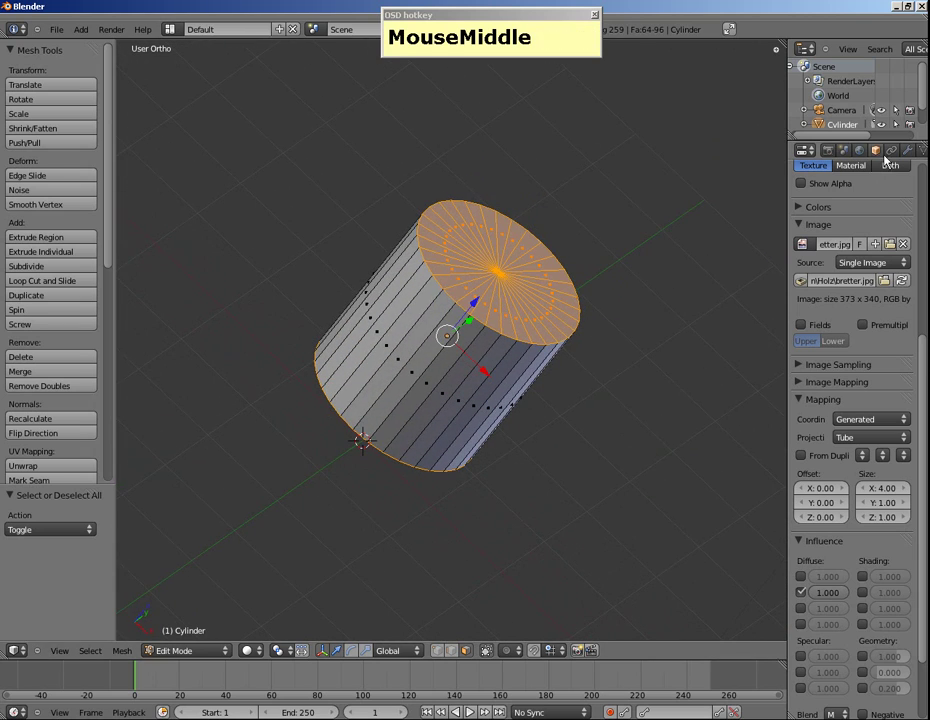
Step: Add a second material slot to the cylinder and create a new material in it
{"action": "scroll", "coordinate": [878, 152], "scroll_direction": "down", "scroll_amount": 2}
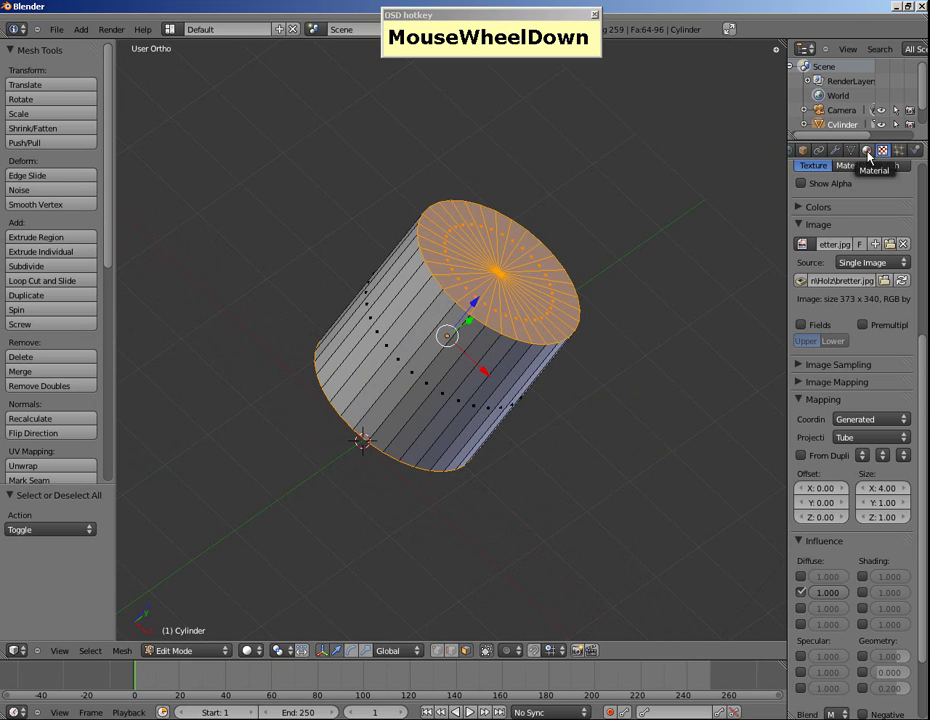
{"action": "left_click", "coordinate": [868, 151]}
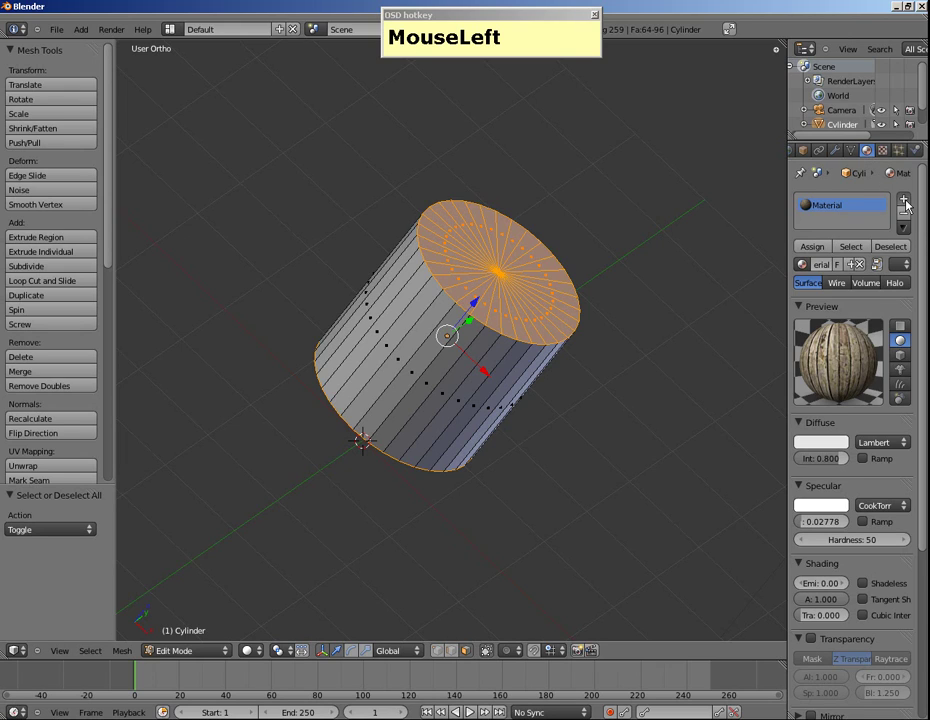
{"action": "left_click", "coordinate": [905, 203]}
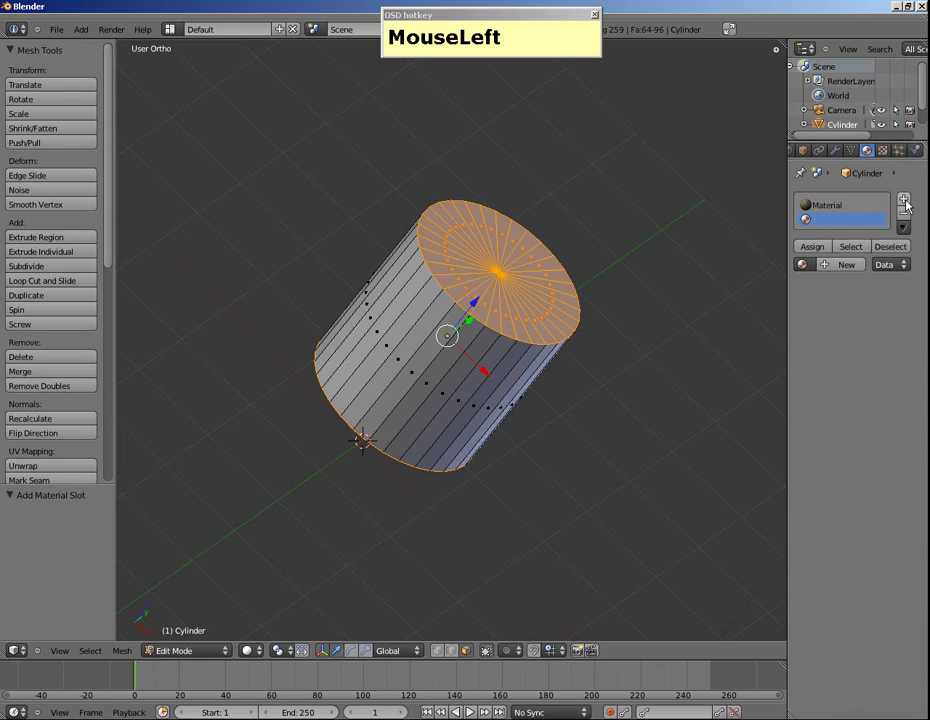
{"action": "left_click", "coordinate": [840, 264]}
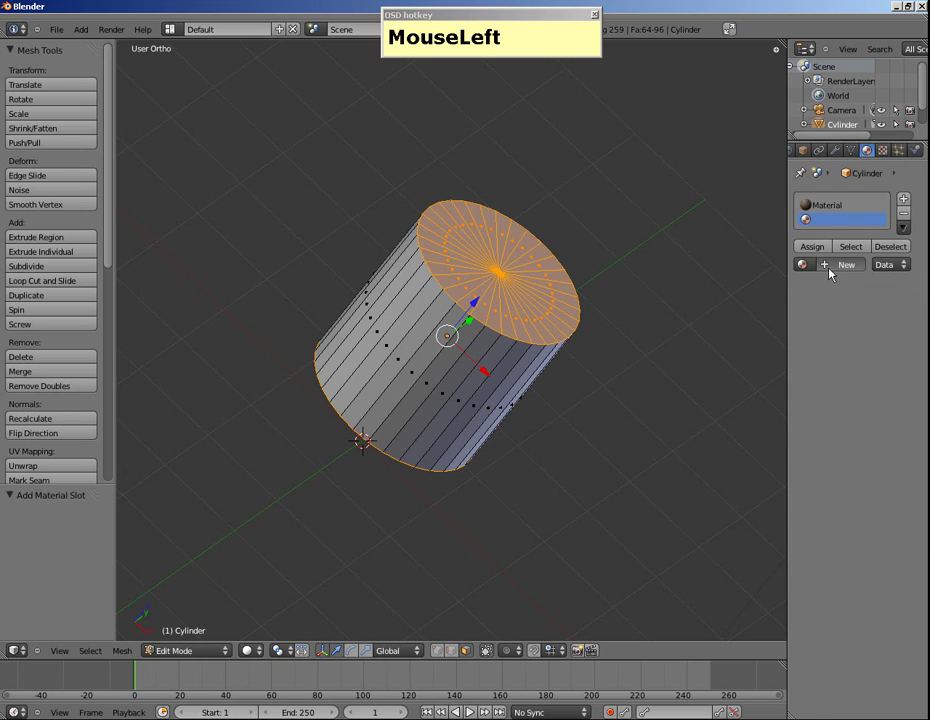
Step: Add a new texture to the second material and set its type to Image or Movie
{"action": "left_click", "coordinate": [883, 152]}
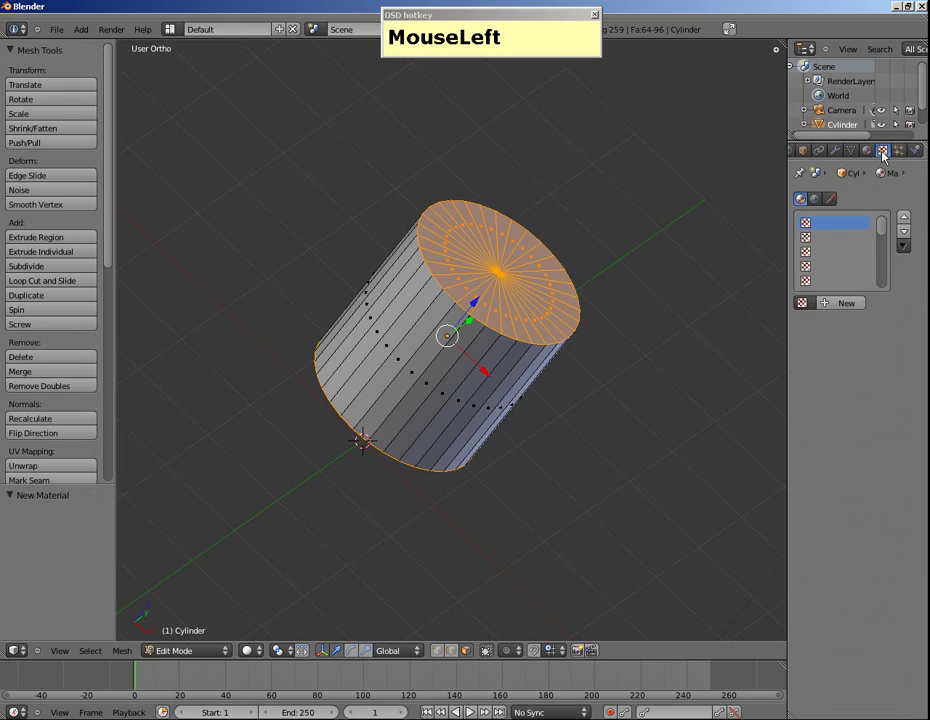
{"action": "left_click", "coordinate": [840, 302]}
{"action": "left_click", "coordinate": [840, 321]}
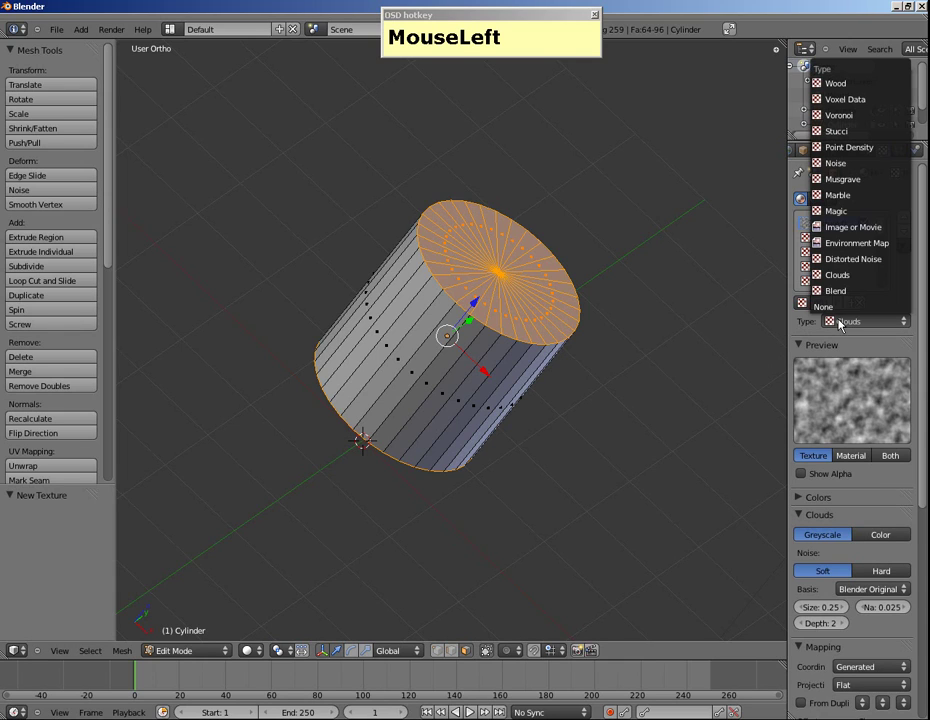
{"action": "left_click", "coordinate": [818, 229]}
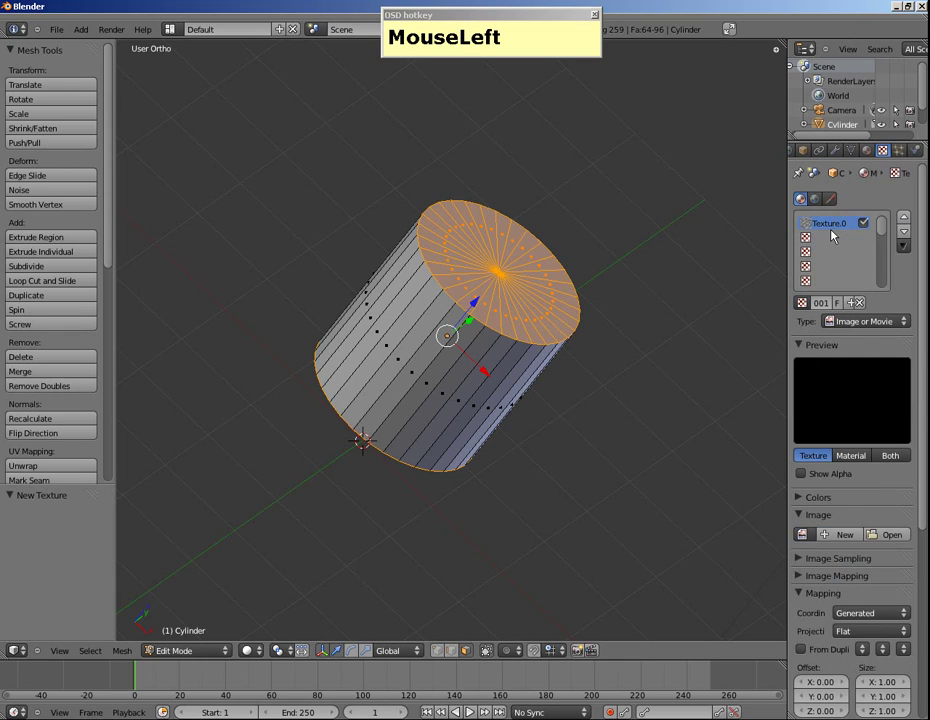
Step: Load bretter.jpg from C:\SL\Texturen\Holz, with files shown as thumbnails, as the second material's texture image
{"action": "left_click", "coordinate": [886, 535]}
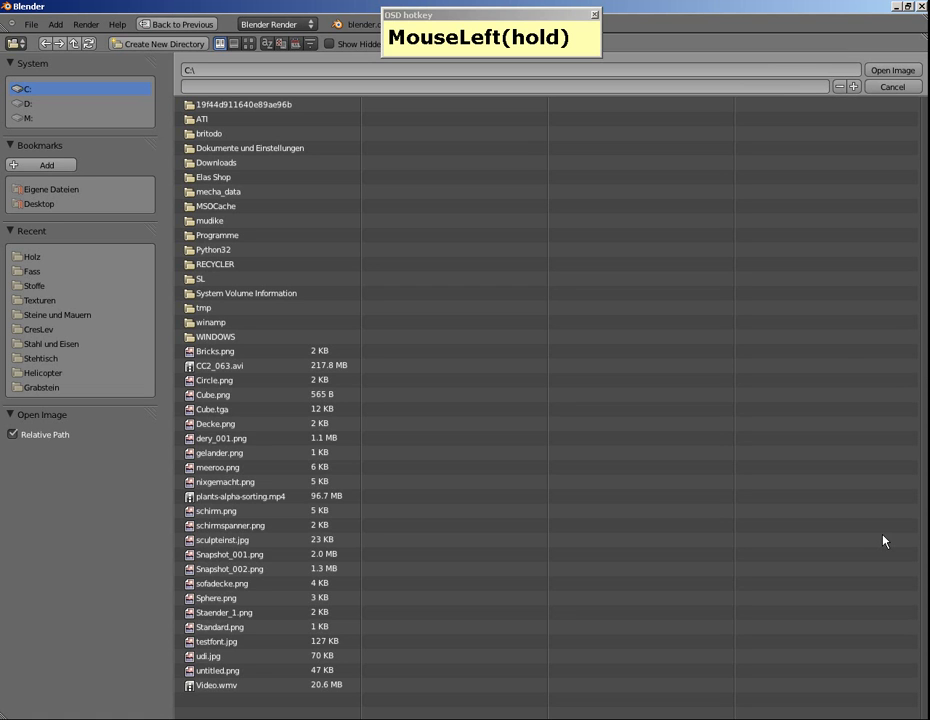
{"action": "left_click", "coordinate": [204, 283]}
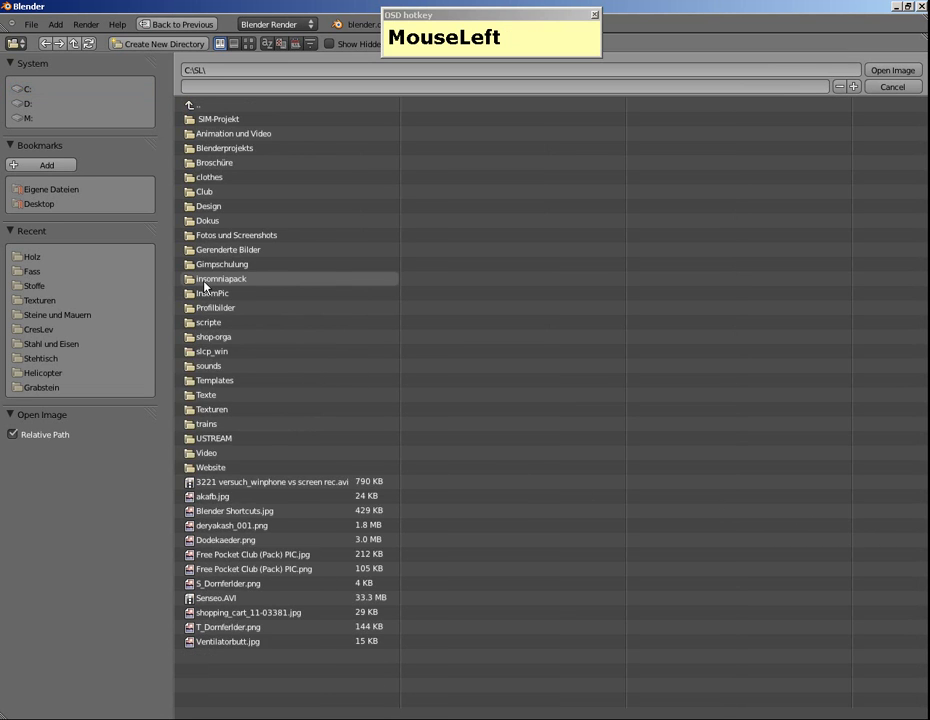
{"action": "left_click", "coordinate": [205, 410]}
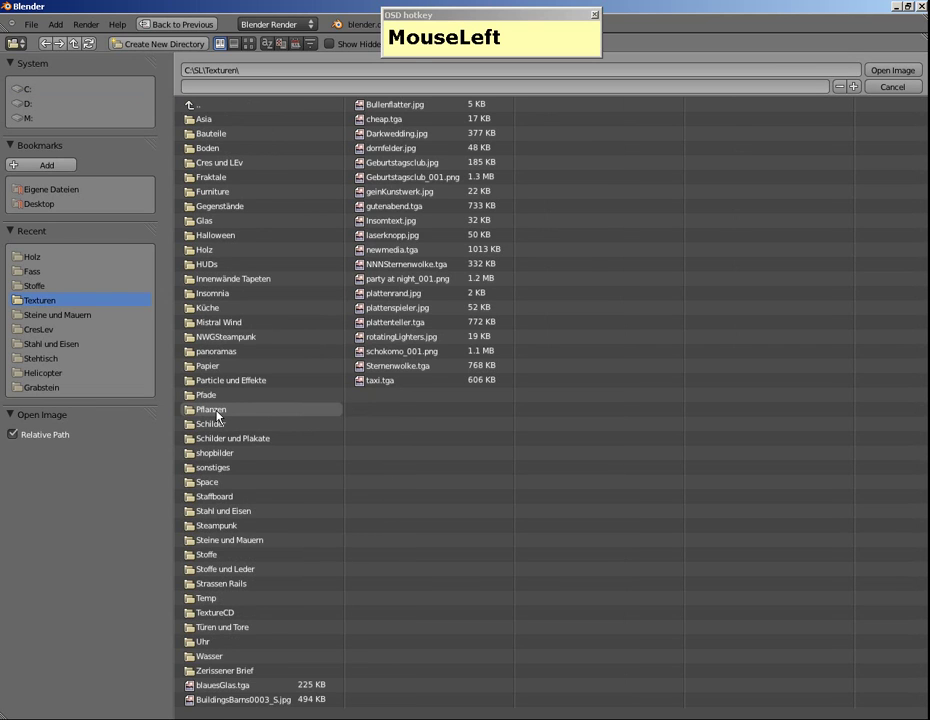
{"action": "left_click", "coordinate": [201, 250]}
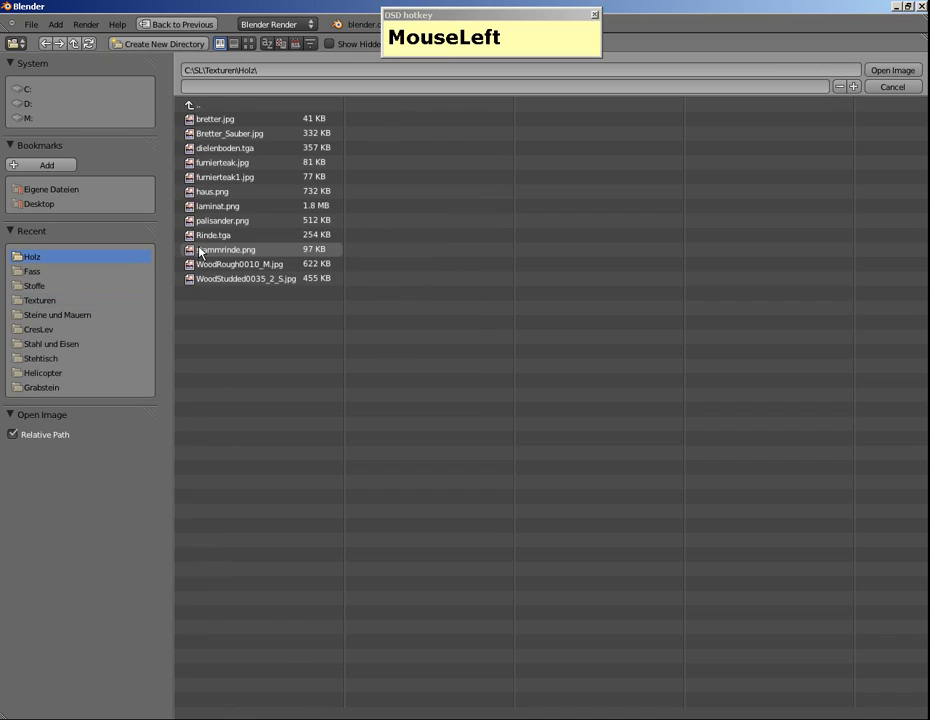
{"action": "left_click", "coordinate": [249, 44]}
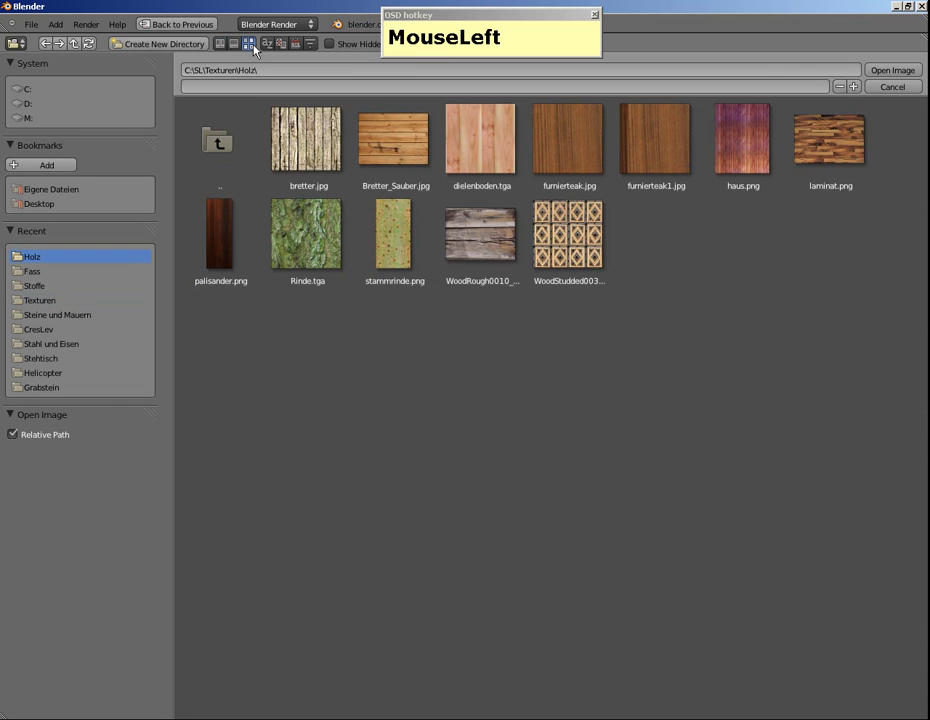
{"action": "left_click", "coordinate": [313, 139]}
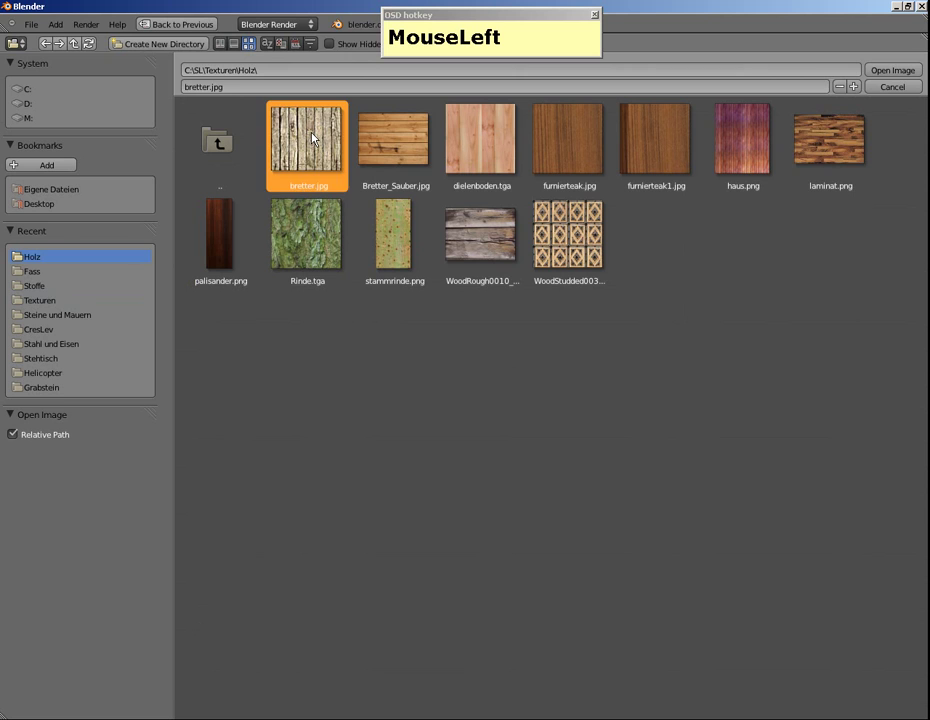
{"action": "left_click", "coordinate": [906, 72]}
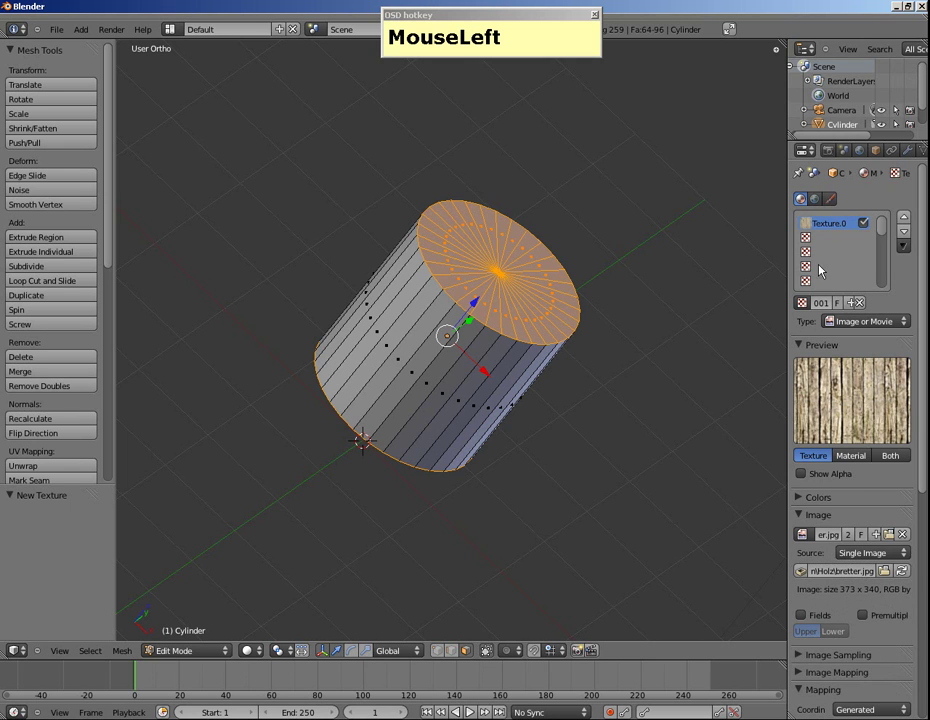
Step: Review the new texture's mapping settings, check the cylinder in a render, and return to the 3D view
{"action": "scroll", "coordinate": [822, 509], "scroll_direction": "down", "scroll_amount": 1}
{"action": "scroll", "coordinate": [822, 509], "scroll_direction": "down", "scroll_amount": 6}
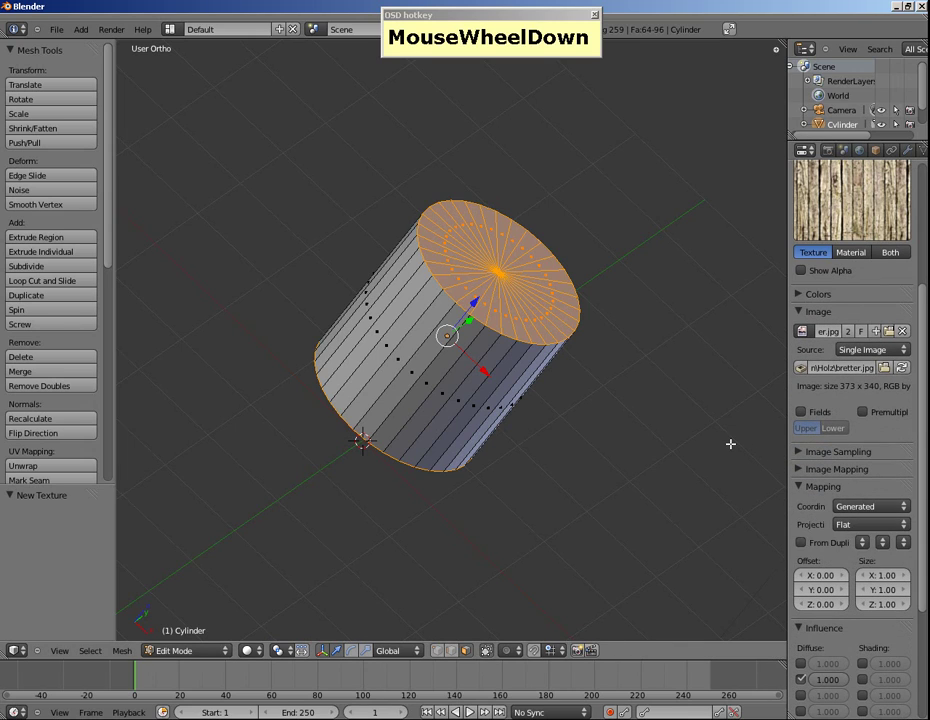
{"action": "key", "text": "F12"}
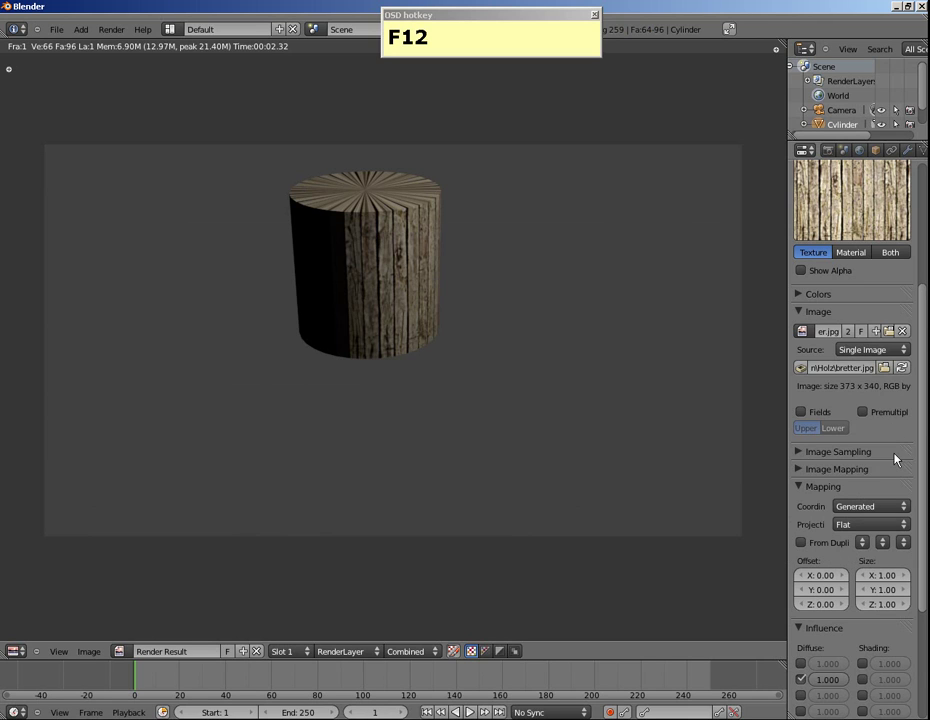
{"action": "key", "text": "F11"}
Step: Assign the second material to the selected cap faces, check it in a new render, and return to the 3D view
{"action": "scroll", "coordinate": [895, 332], "scroll_direction": "up", "scroll_amount": 5}
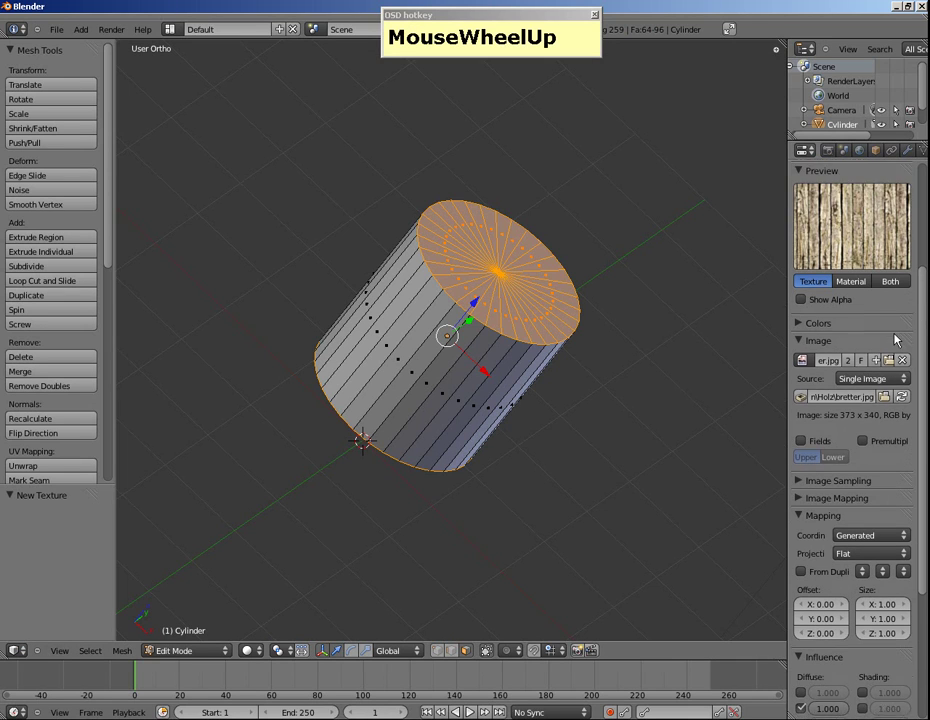
{"action": "scroll", "coordinate": [874, 155], "scroll_direction": "down", "scroll_amount": 1}
{"action": "left_click", "coordinate": [868, 152]}
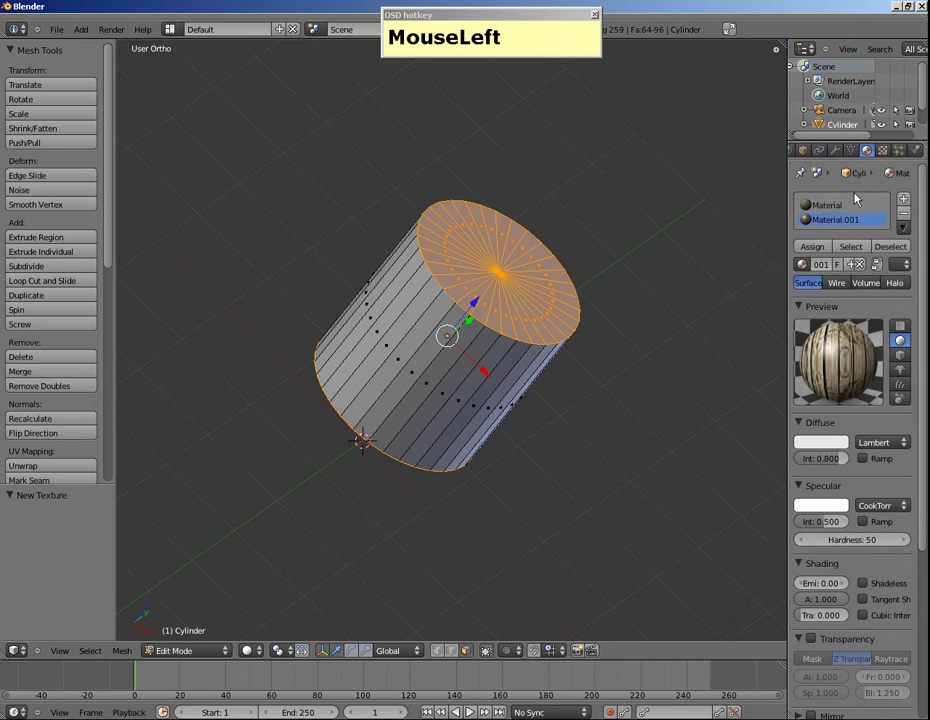
{"action": "left_click", "coordinate": [811, 248]}
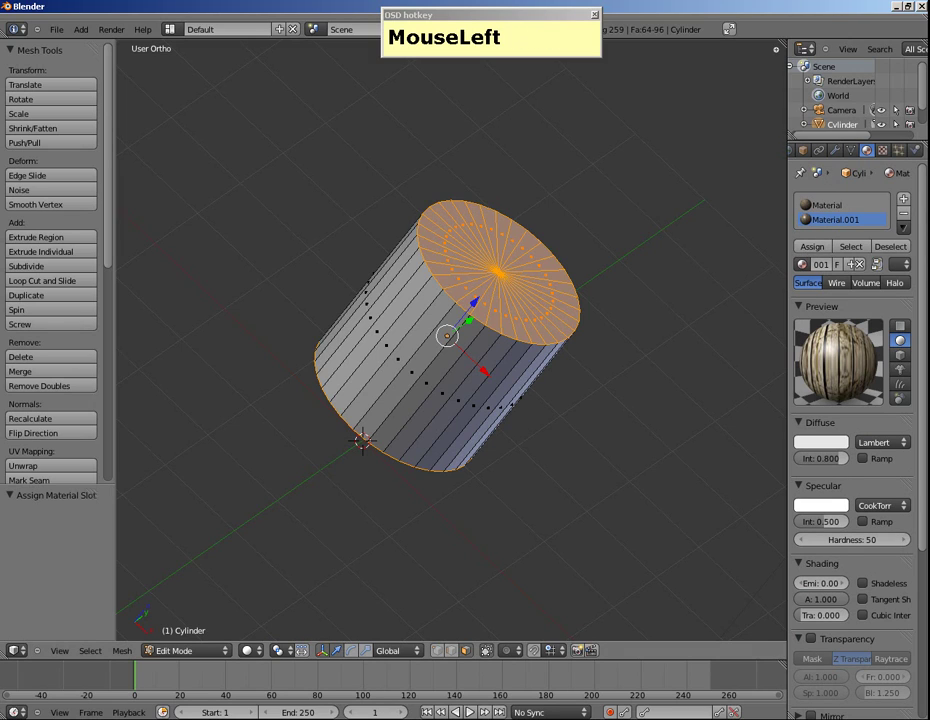
{"action": "key", "text": "F12"}
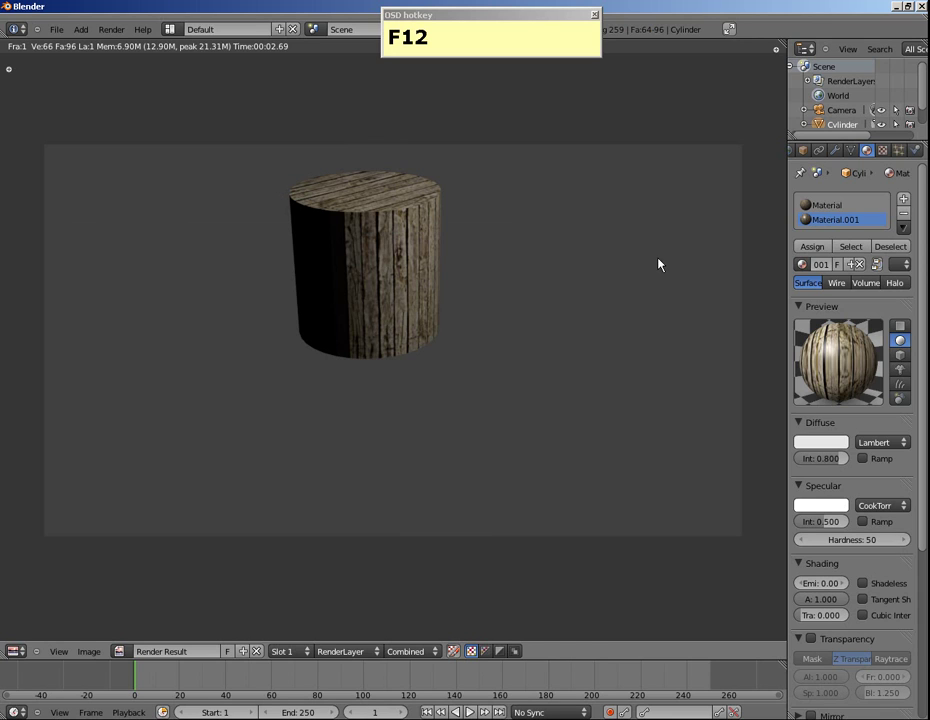
{"action": "key", "text": "F11"}
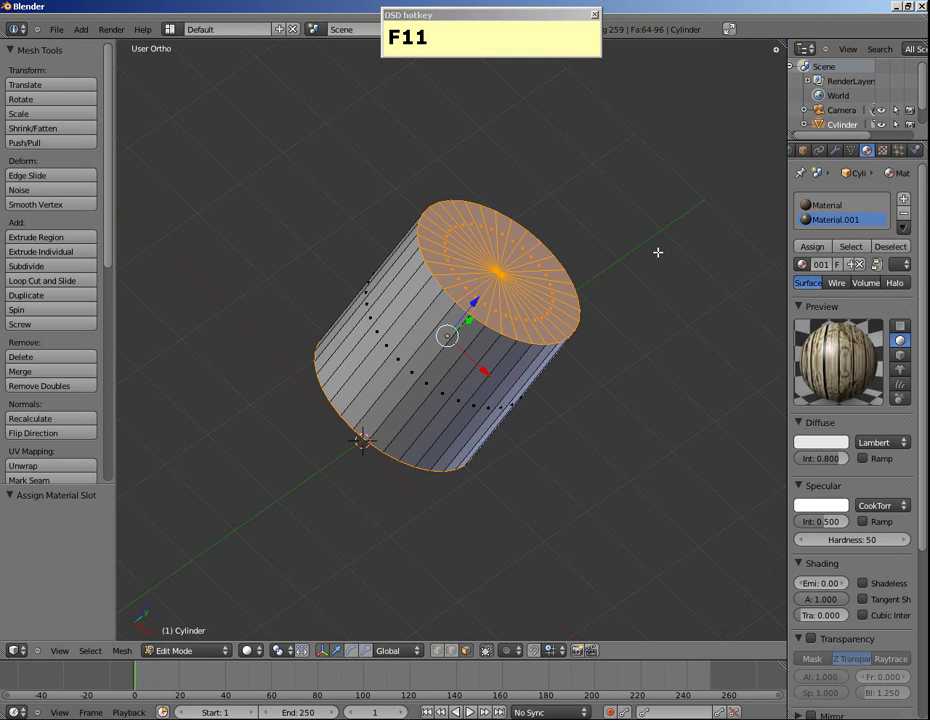
Step: Select the entire cylinder mesh in vertex selection mode and enlarge the timeline area to about half the window height
{"action": "key", "text": "a"}
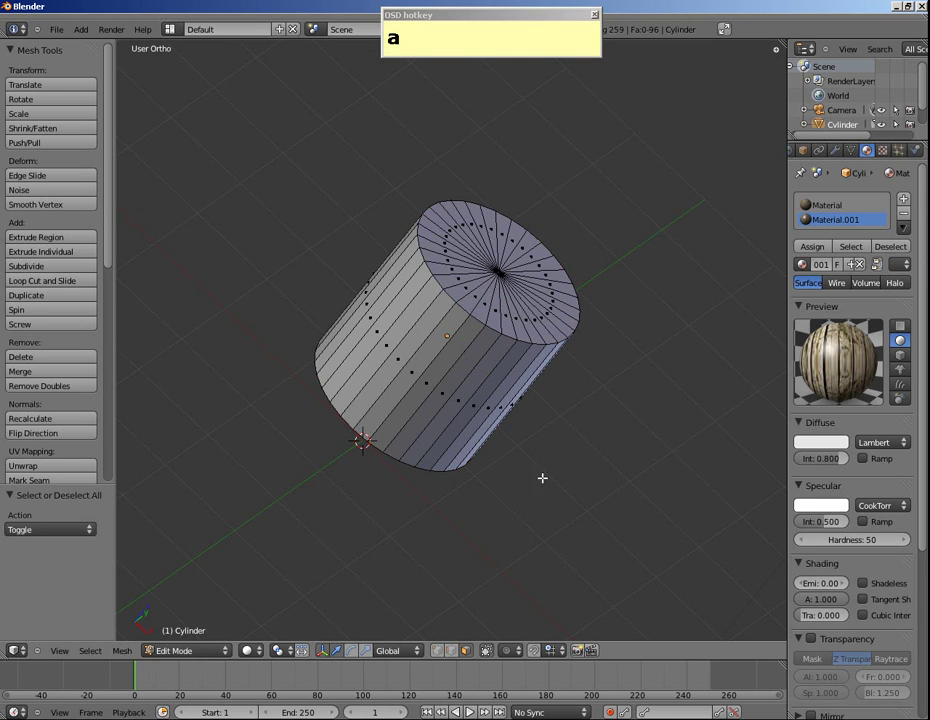
{"action": "left_click", "coordinate": [437, 652]}
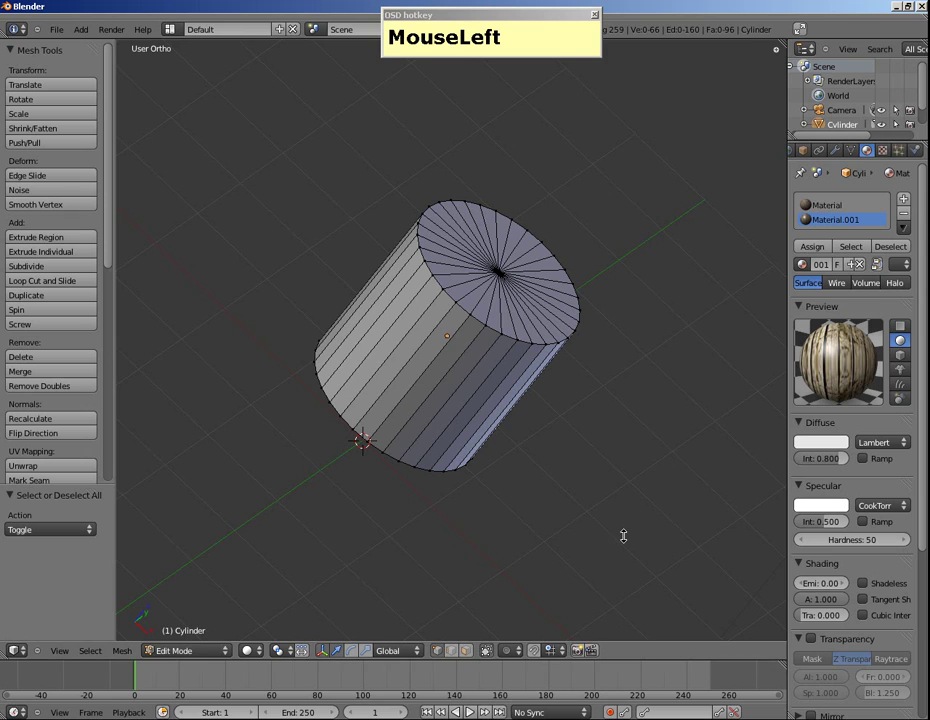
{"action": "left_click_drag", "start_coordinate": [623, 536], "coordinate": [644, 433]}
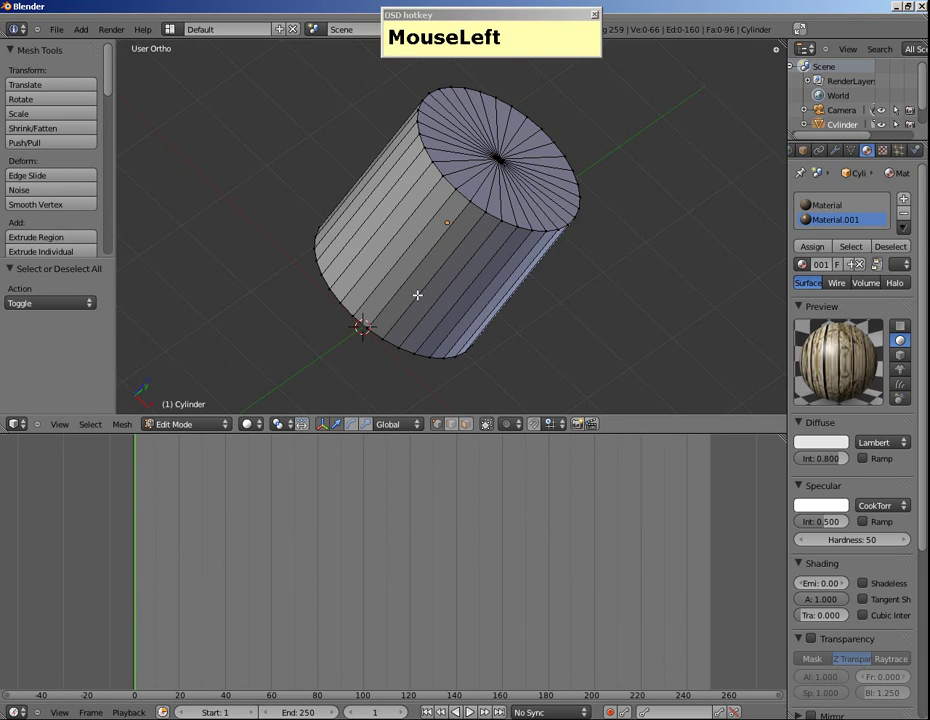
{"action": "key", "text": "a"}
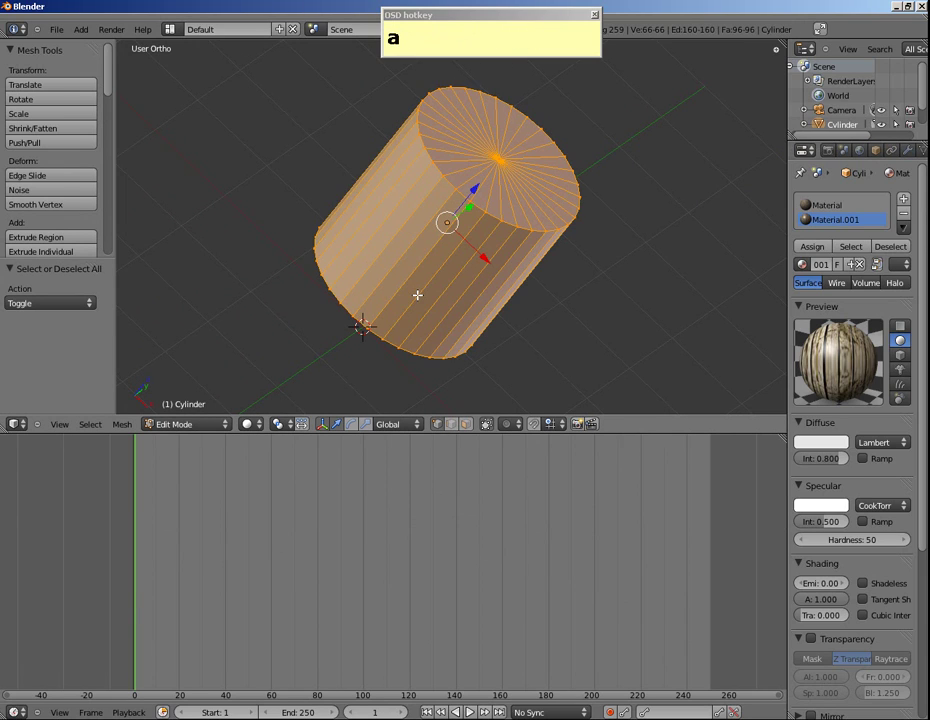
Step: Change the timeline area to the UV/Image Editor and create a new 1024 × 1024 image named Texture
{"action": "left_click", "coordinate": [22, 713]}
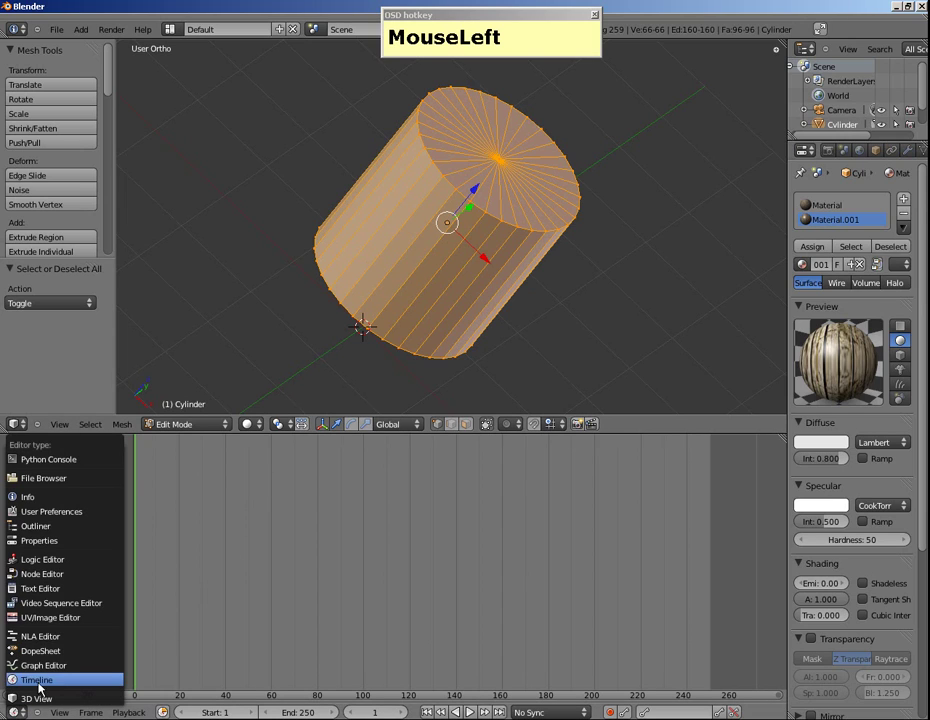
{"action": "left_click", "coordinate": [35, 617]}
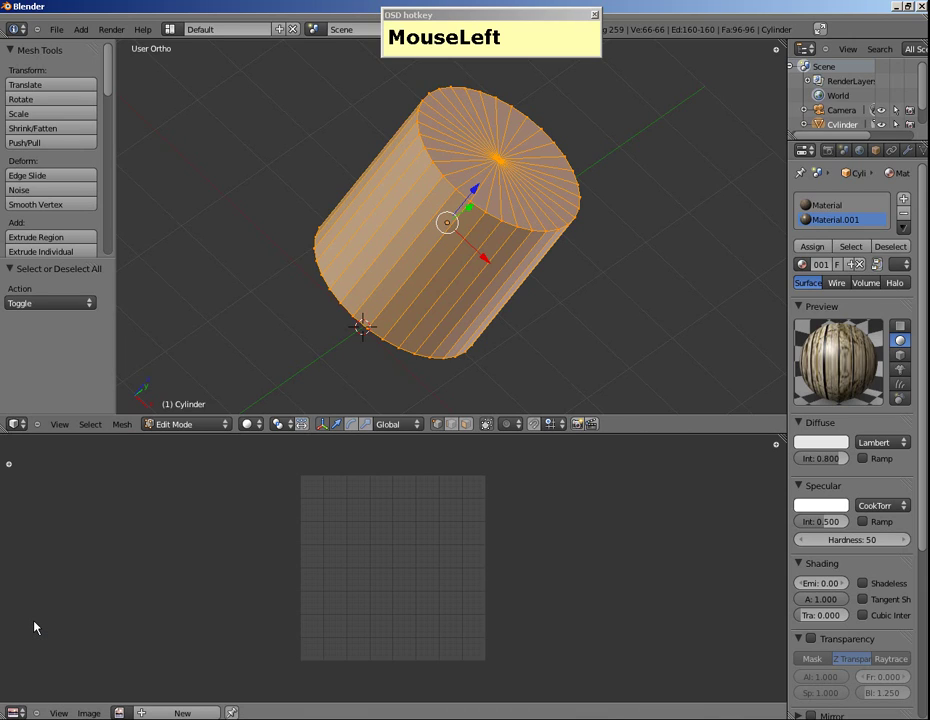
{"action": "left_click", "coordinate": [166, 713]}
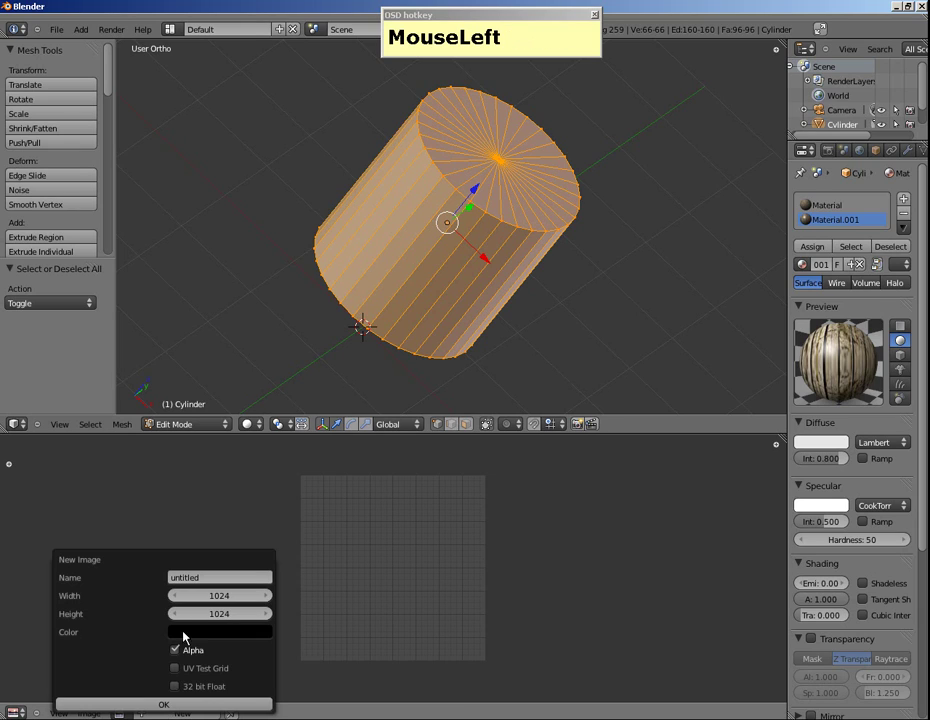
{"action": "left_click", "coordinate": [196, 578]}
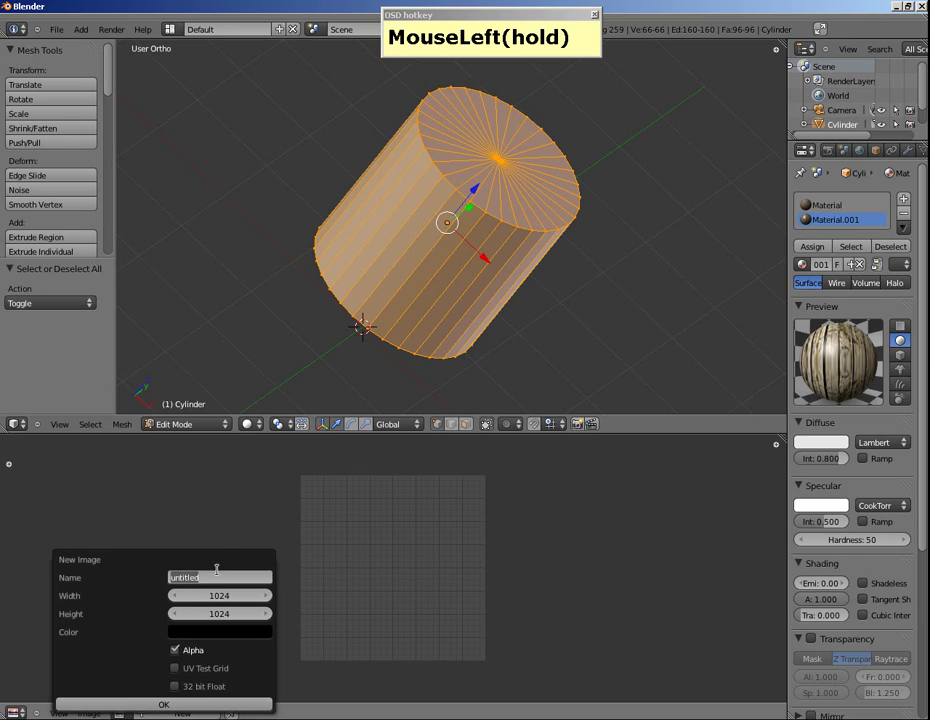
{"action": "type", "text": "Texture"}
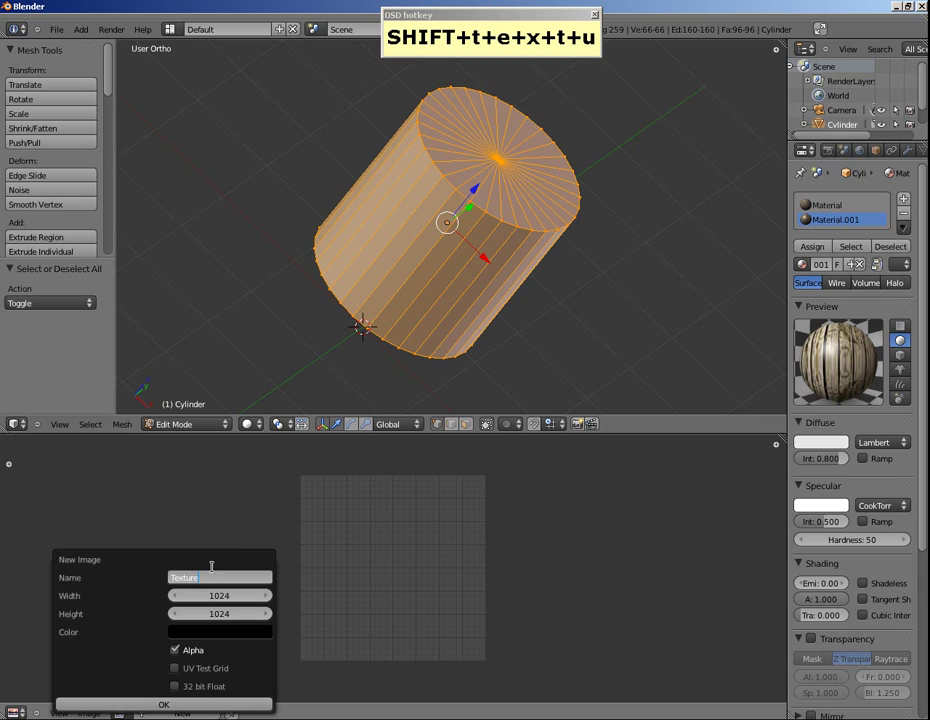
{"action": "left_click", "coordinate": [177, 704]}
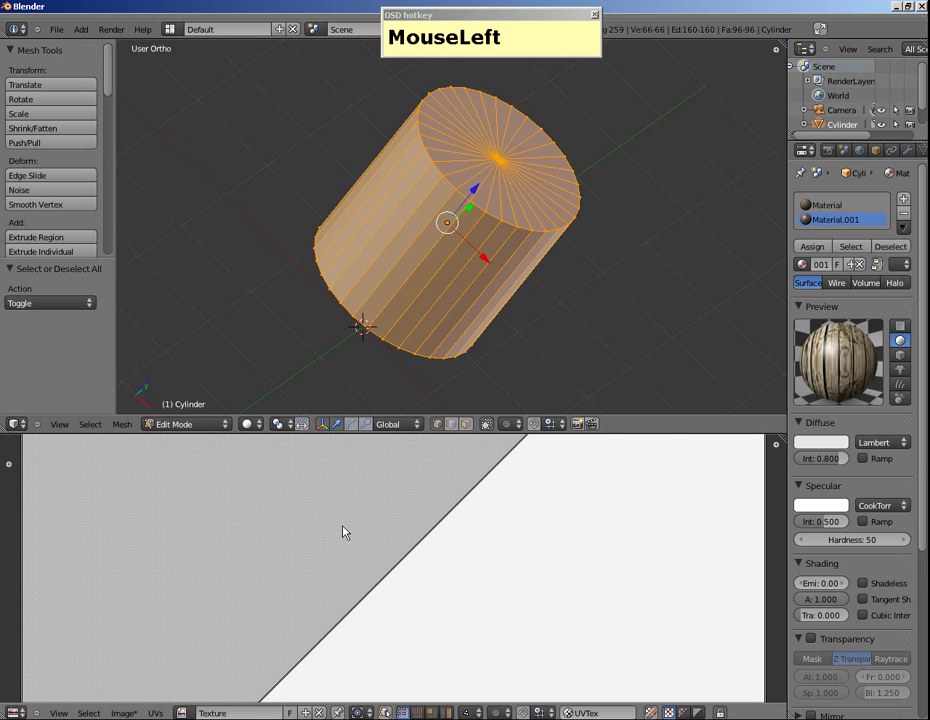
Step: Unwrap the whole cylinder with Smart UV Project, using an angle limit of 66.00 and an island margin of 0.00
{"action": "scroll", "coordinate": [350, 535], "scroll_direction": "down", "scroll_amount": 3}
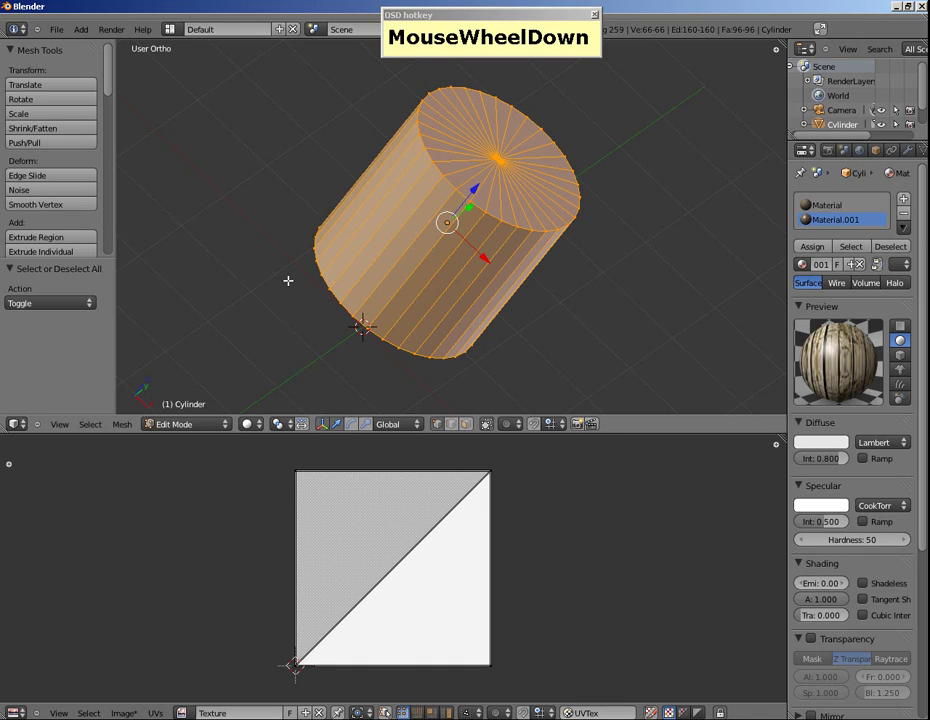
{"action": "key", "text": "u"}
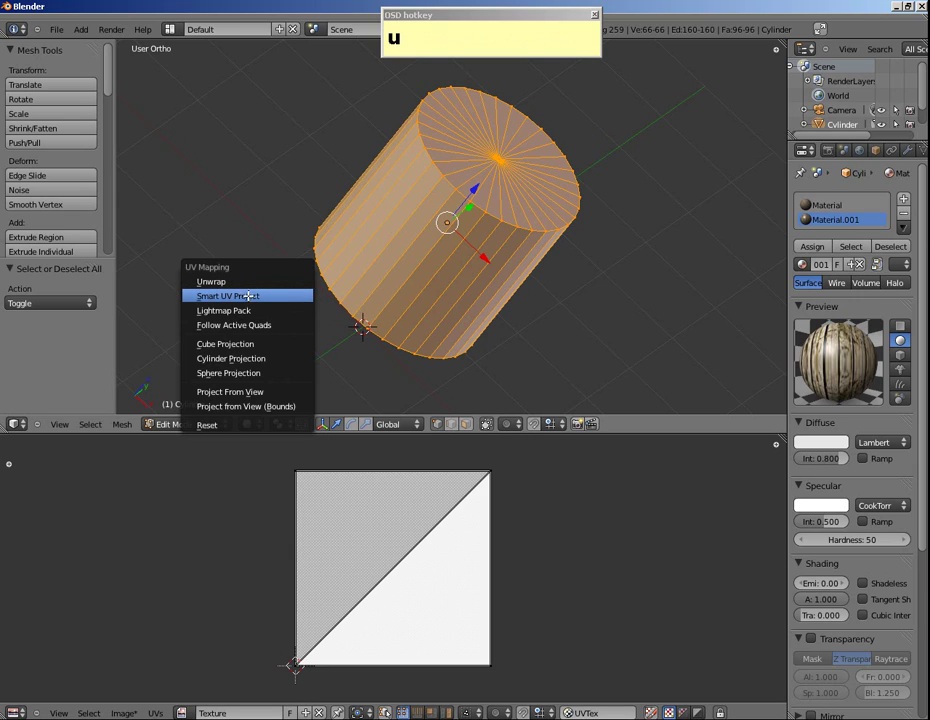
{"action": "left_click", "coordinate": [190, 296]}
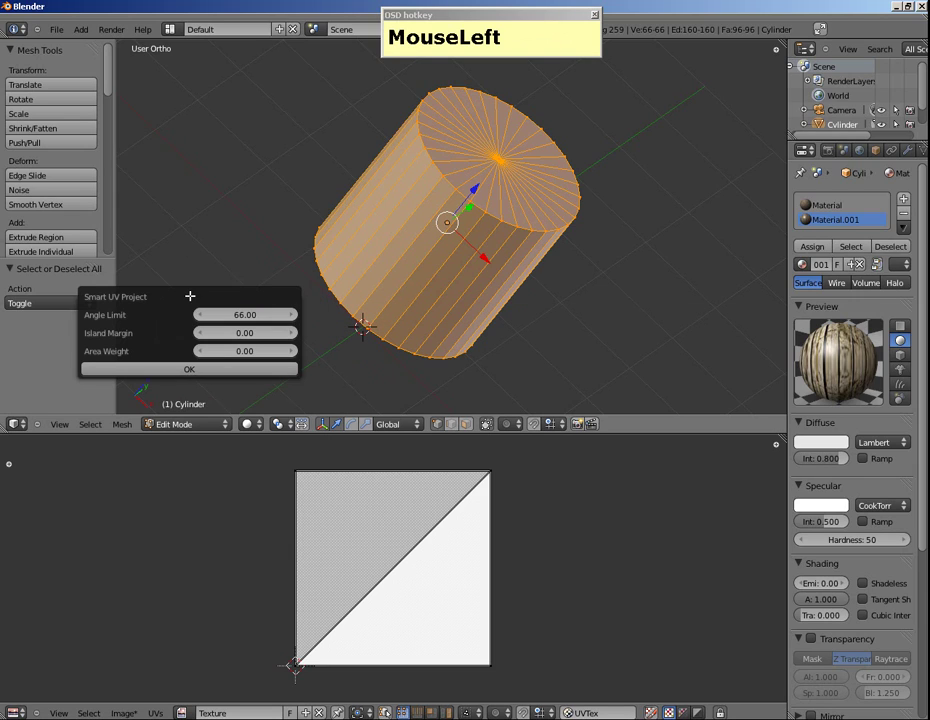
{"action": "left_click", "coordinate": [179, 369]}
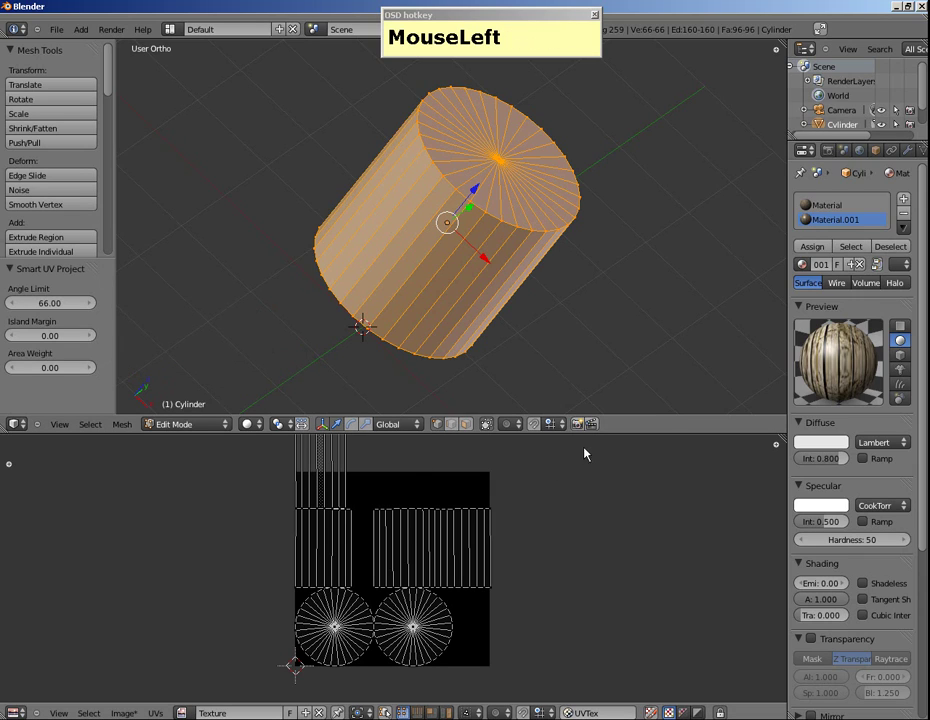
Step: Enlarge the UV/Image Editor, select all UVs and scale them to about 0.62 so the islands fit inside the image
{"action": "left_click_drag", "start_coordinate": [584, 434], "coordinate": [440, 227]}
{"action": "scroll", "coordinate": [415, 455], "scroll_direction": "up", "scroll_amount": 4}
{"action": "scroll", "coordinate": [415, 455], "scroll_direction": "down", "scroll_amount": 2}
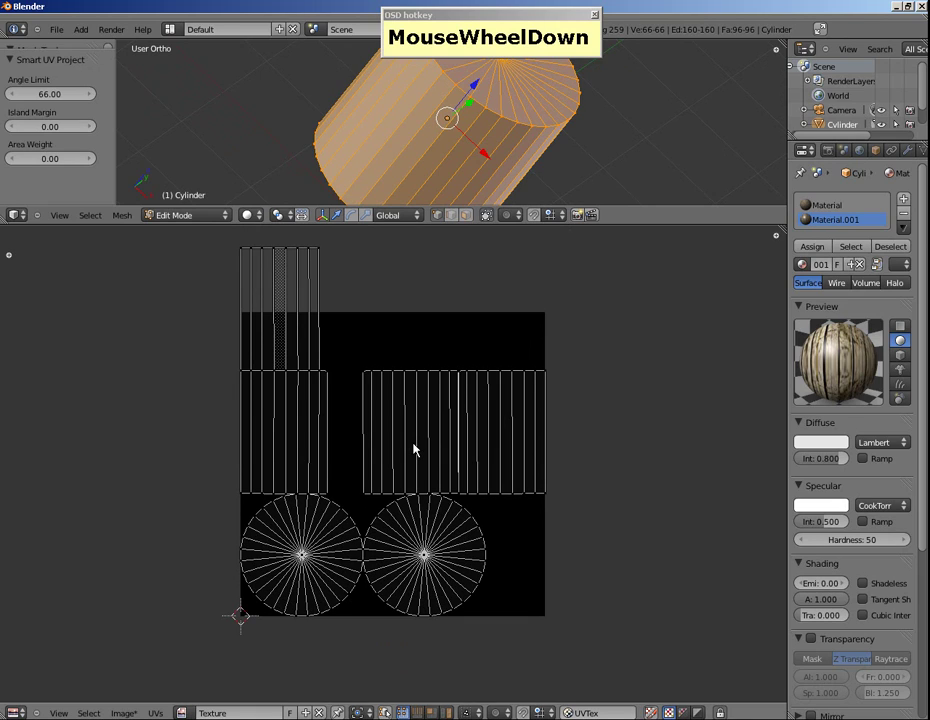
{"action": "key", "text": "s"}
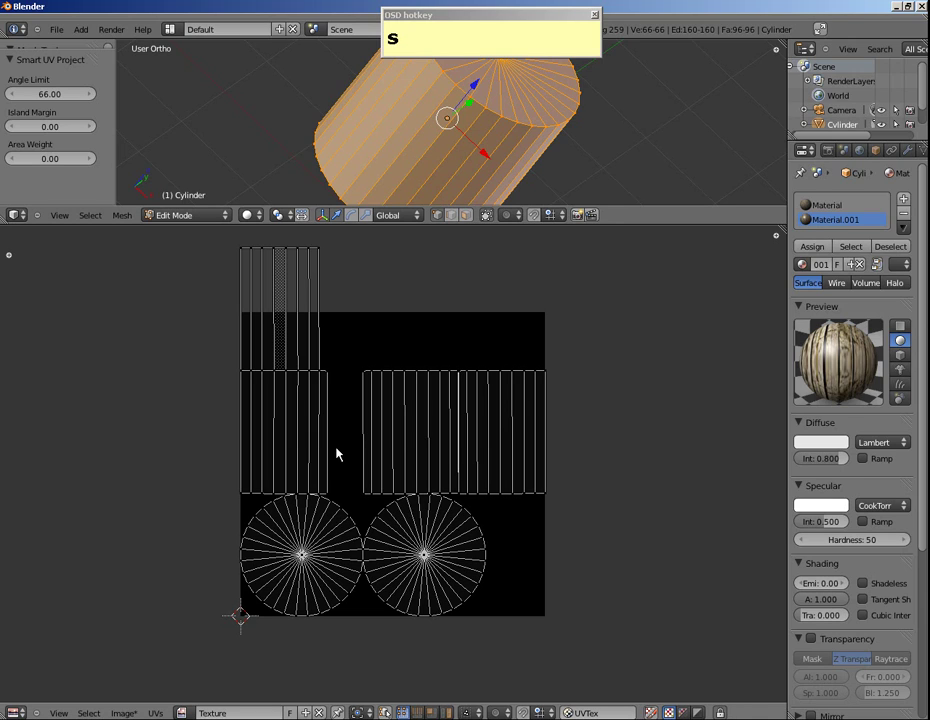
{"action": "key", "text": "a"}
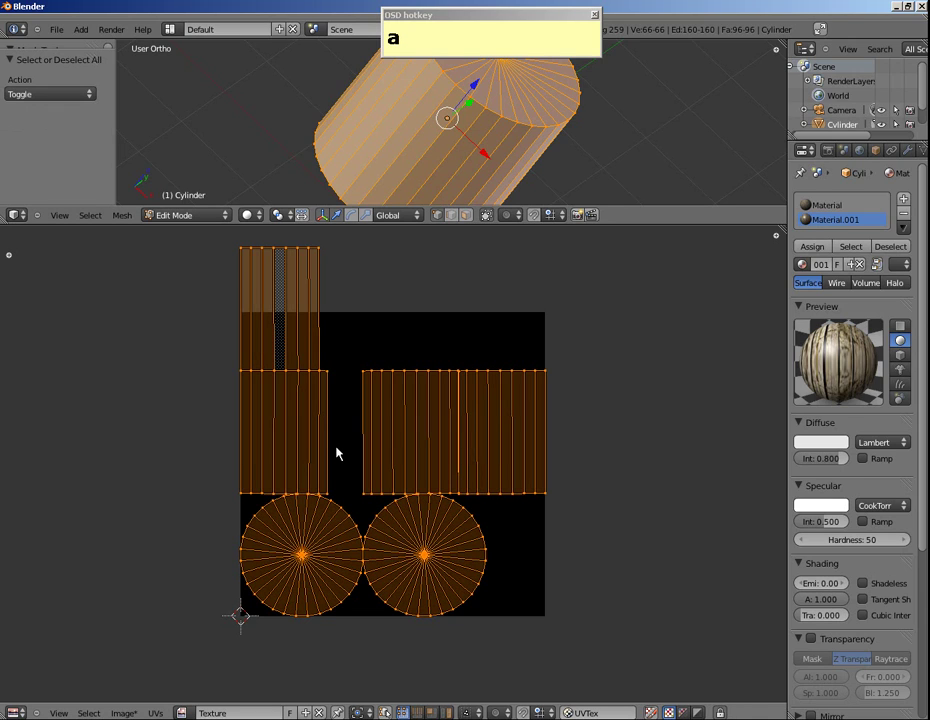
{"action": "key", "text": "s"}
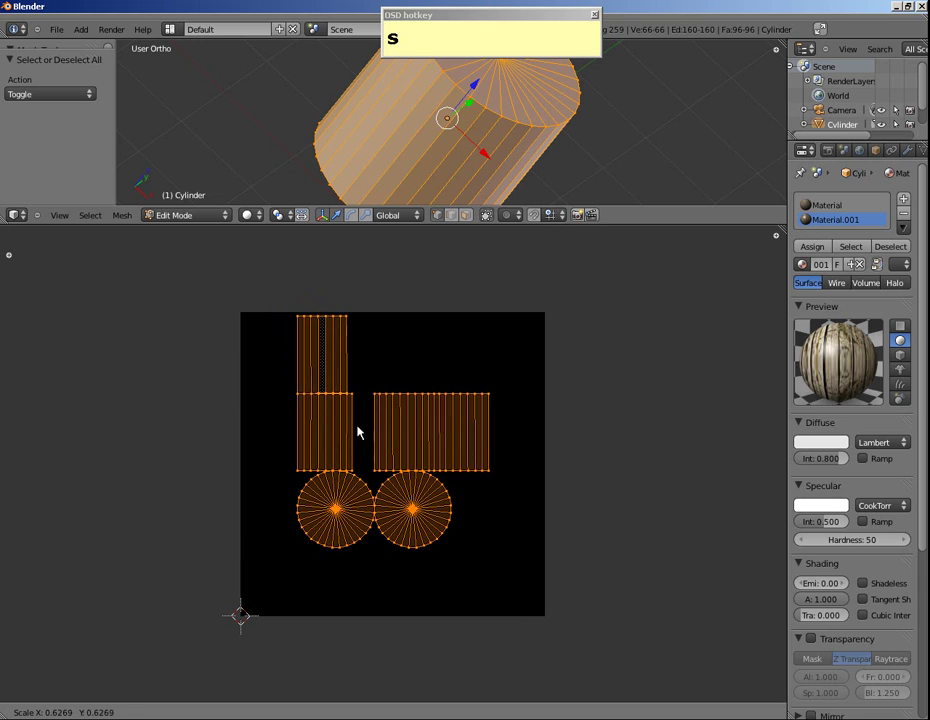
{"action": "left_click", "coordinate": [357, 432]}
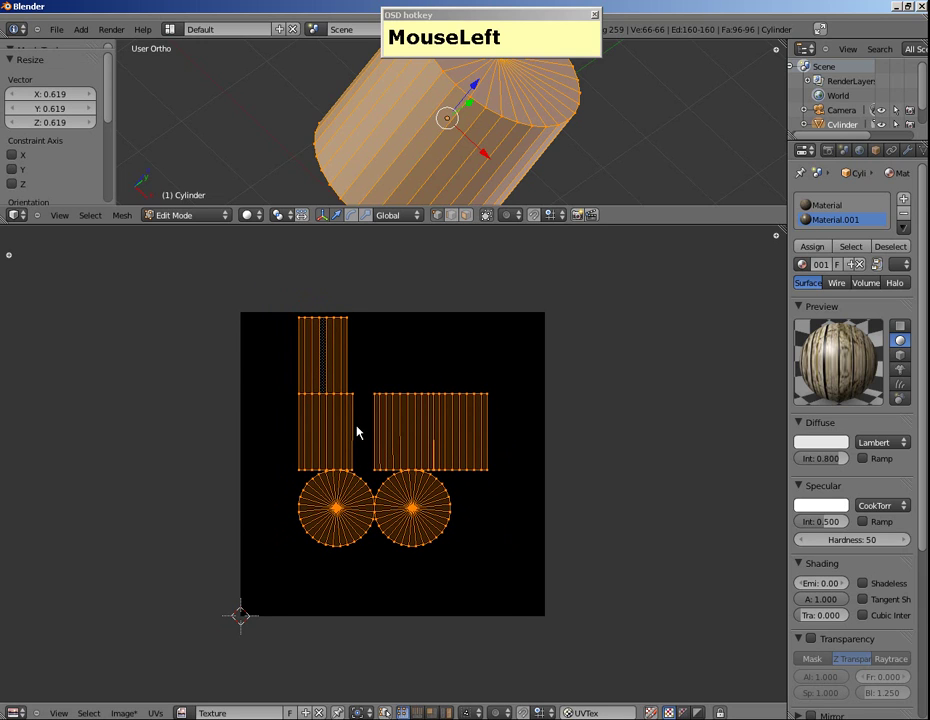
Step: Enlarge the 3D view again and bake the cylinder's materials onto the Texture image in Full Render mode
{"action": "left_click_drag", "start_coordinate": [670, 225], "coordinate": [670, 357]}
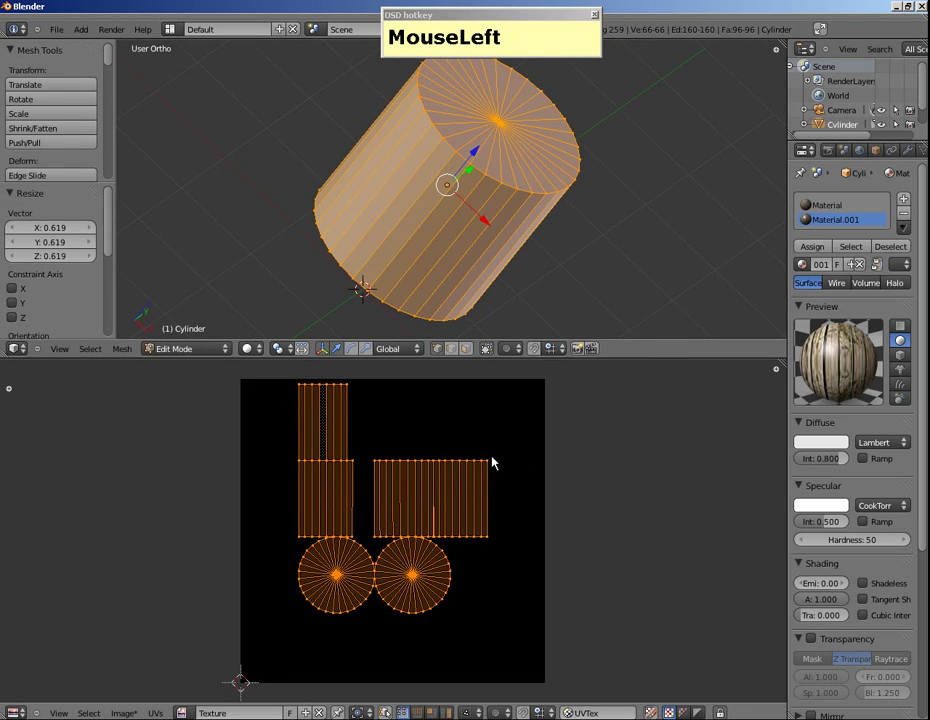
{"action": "left_click", "coordinate": [828, 151]}
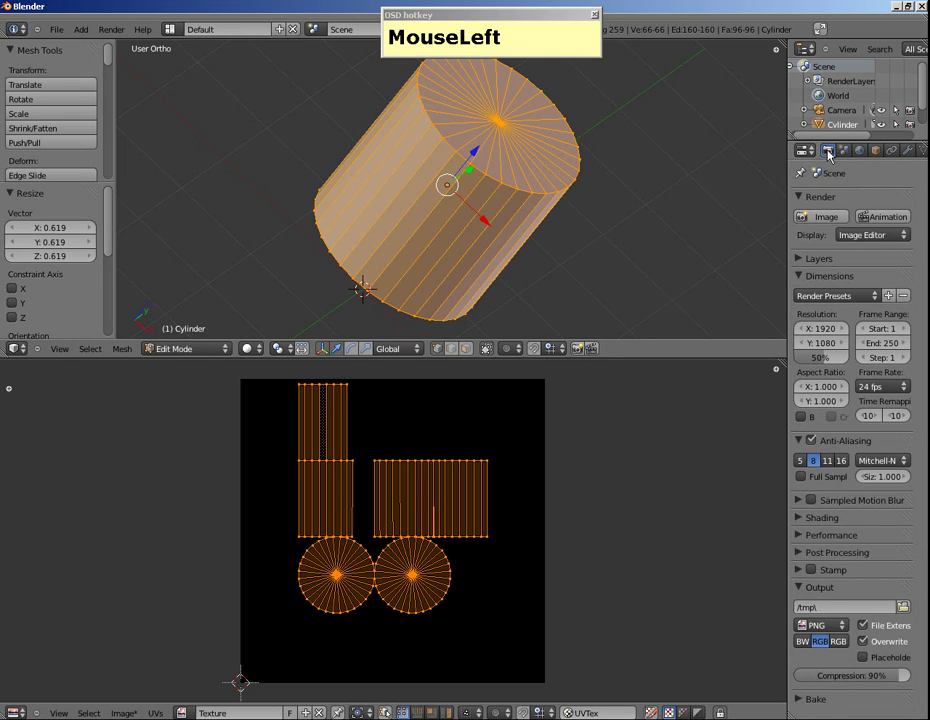
{"action": "scroll", "coordinate": [791, 564], "scroll_direction": "down", "scroll_amount": 2}
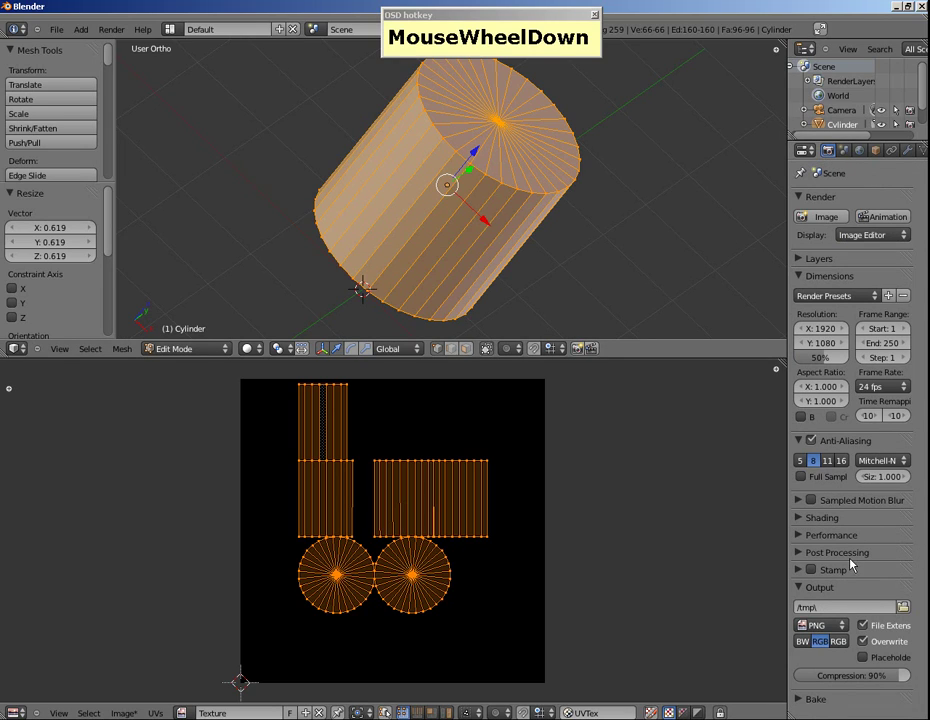
{"action": "left_click", "coordinate": [810, 698]}
{"action": "scroll", "coordinate": [800, 704], "scroll_direction": "down", "scroll_amount": 1}
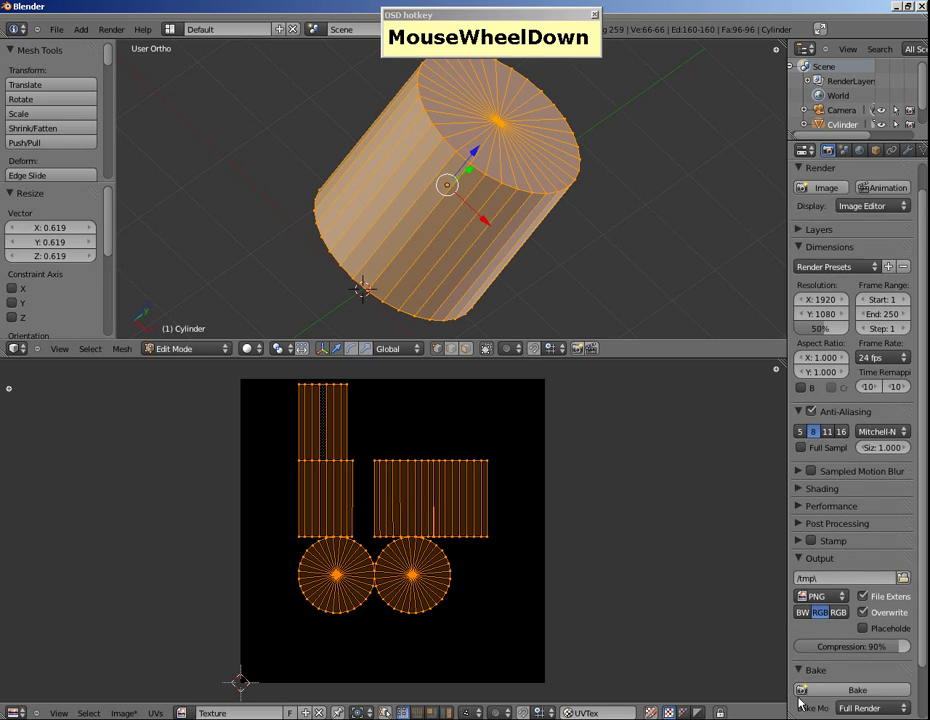
{"action": "scroll", "coordinate": [800, 704], "scroll_direction": "down", "scroll_amount": 2}
{"action": "left_click", "coordinate": [821, 633]}
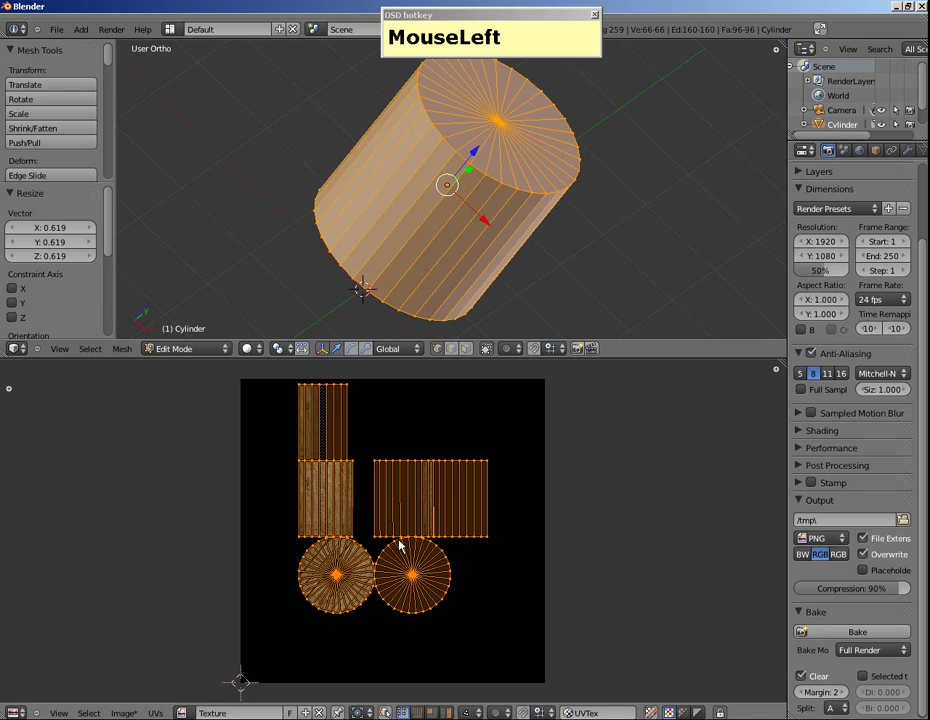
Step: Deselect the whole mesh and examine the baked image for unlit areas
{"action": "key", "text": "a"}
{"action": "key", "text": "a"}
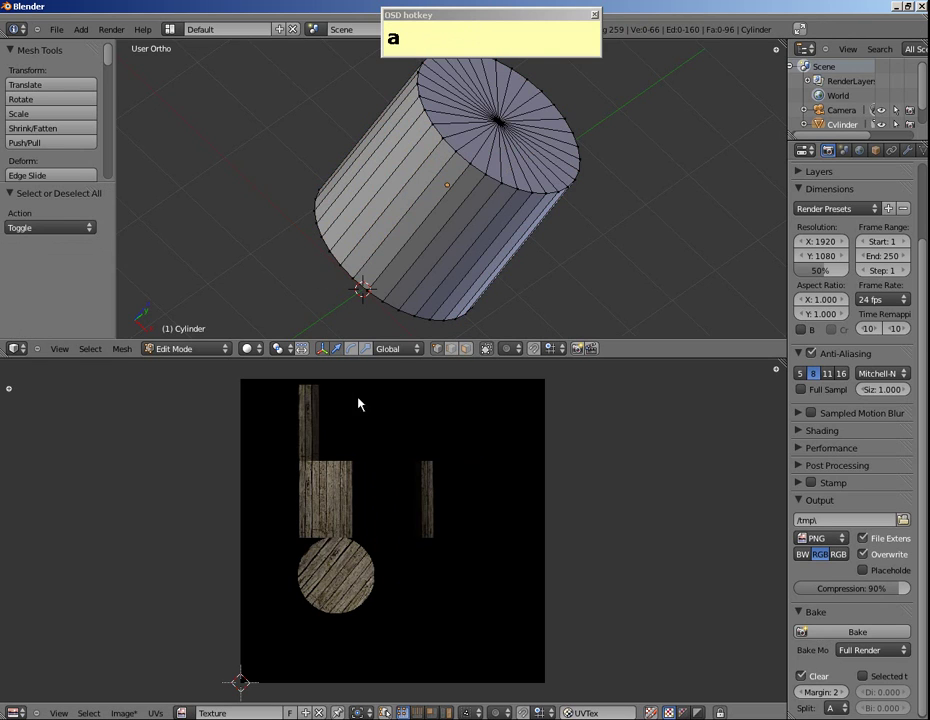
{"action": "scroll", "coordinate": [397, 564], "scroll_direction": "up", "scroll_amount": 1}
{"action": "scroll", "coordinate": [396, 562], "scroll_direction": "down", "scroll_amount": 1}
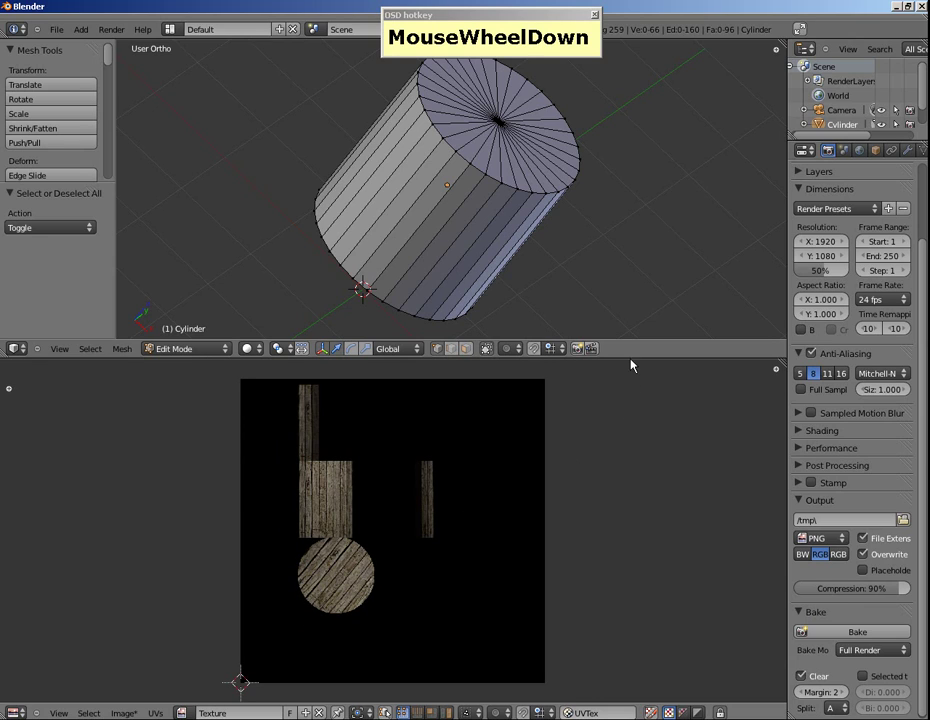
Step: Enlarge the 3D view to most of the window height and show the whole scene from the top
{"action": "mouse_move", "coordinate": [630, 340]}
{"action": "left_mouse_down"}
{"action": "mouse_move", "coordinate": [637, 480]}
{"action": "mouse_move", "coordinate": [631, 355]}
{"action": "left_mouse_up"}
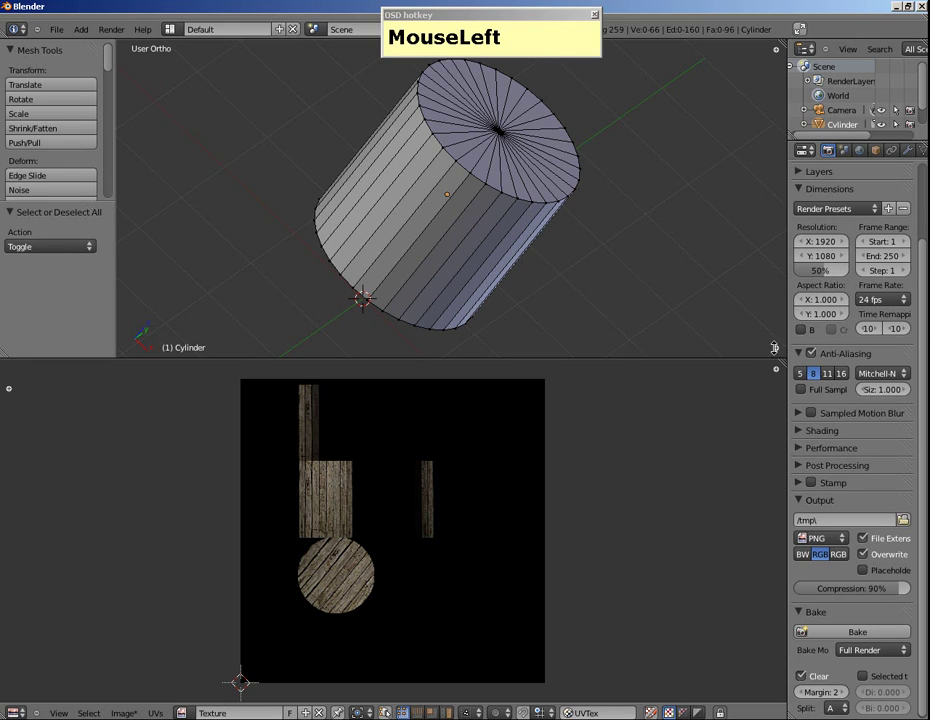
{"action": "left_click_drag", "start_coordinate": [773, 347], "coordinate": [780, 353]}
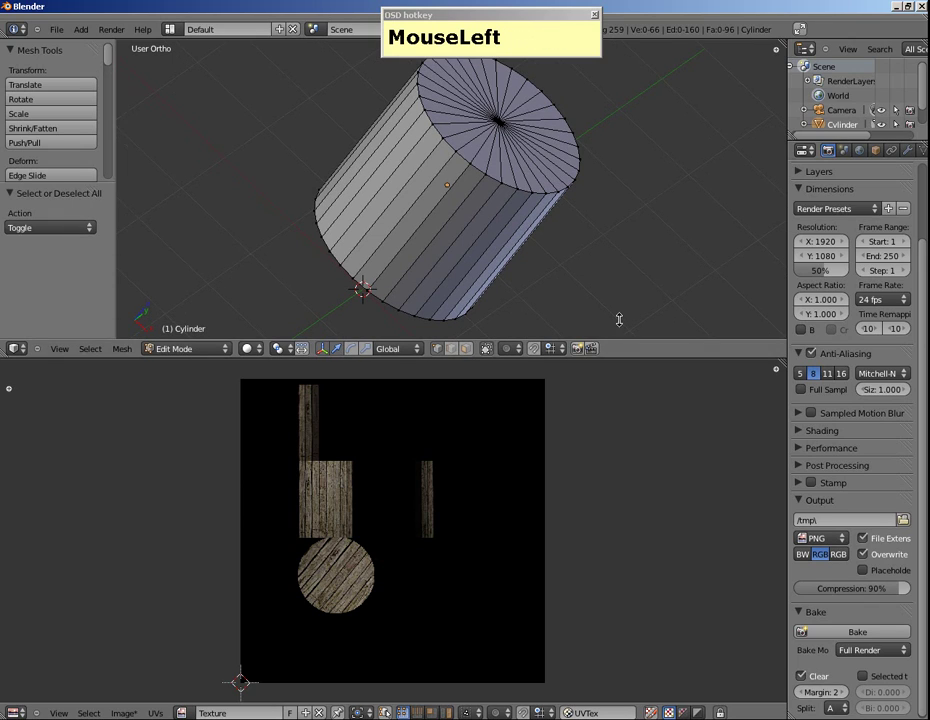
{"action": "left_click_drag", "start_coordinate": [626, 356], "coordinate": [625, 586]}
{"action": "key", "text": "KP_7"}
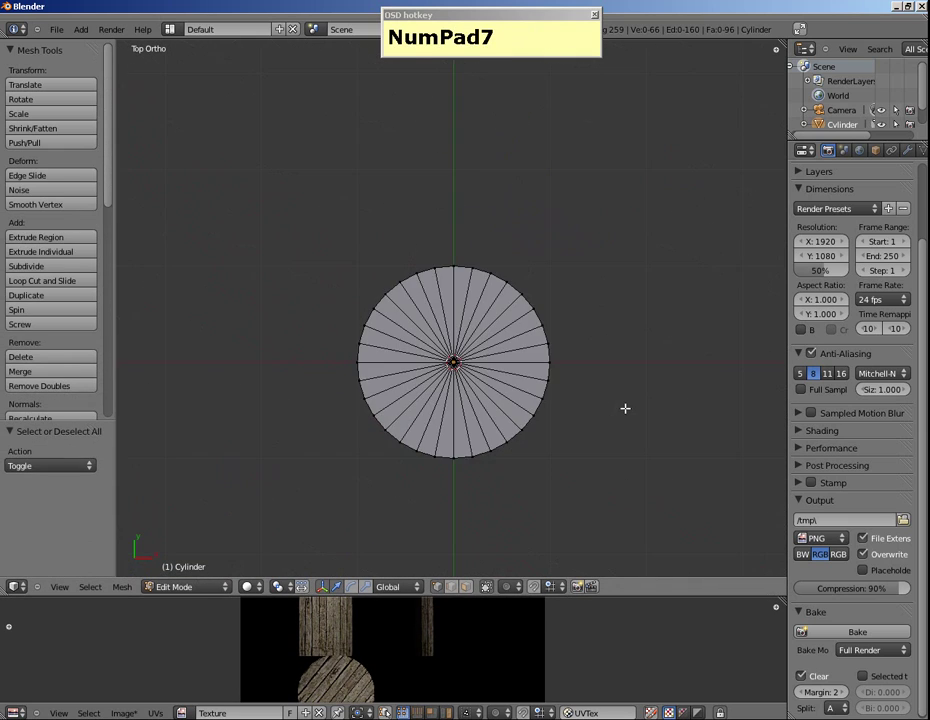
{"action": "scroll", "coordinate": [579, 332], "scroll_direction": "down", "scroll_amount": 6}
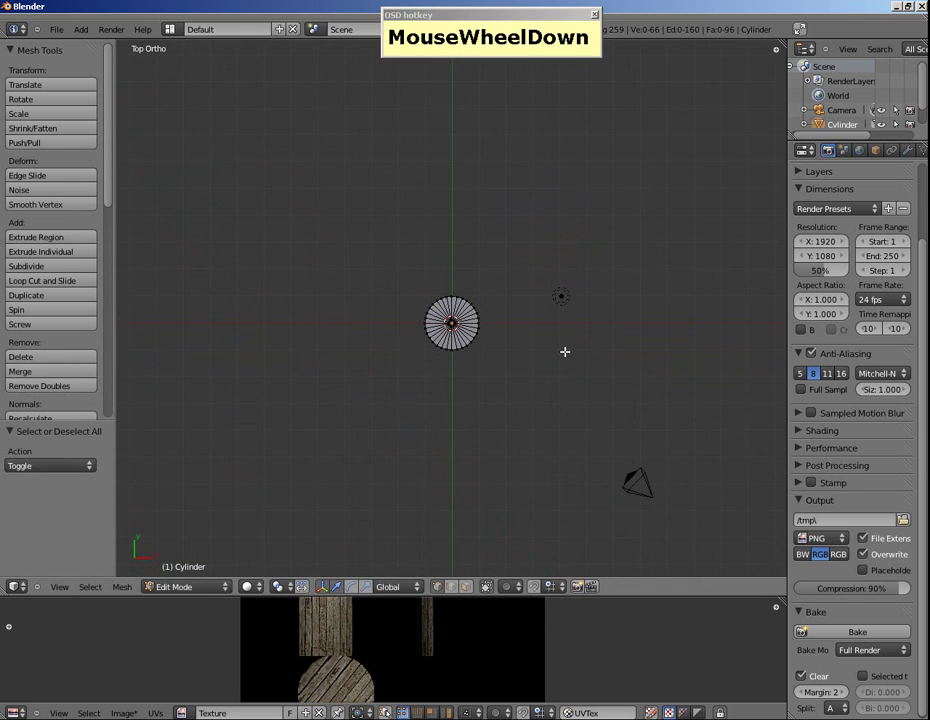
Step: Return to Object Mode and move the lamp about 2.08 units along the positive Y axis
{"action": "key", "text": "Tab"}
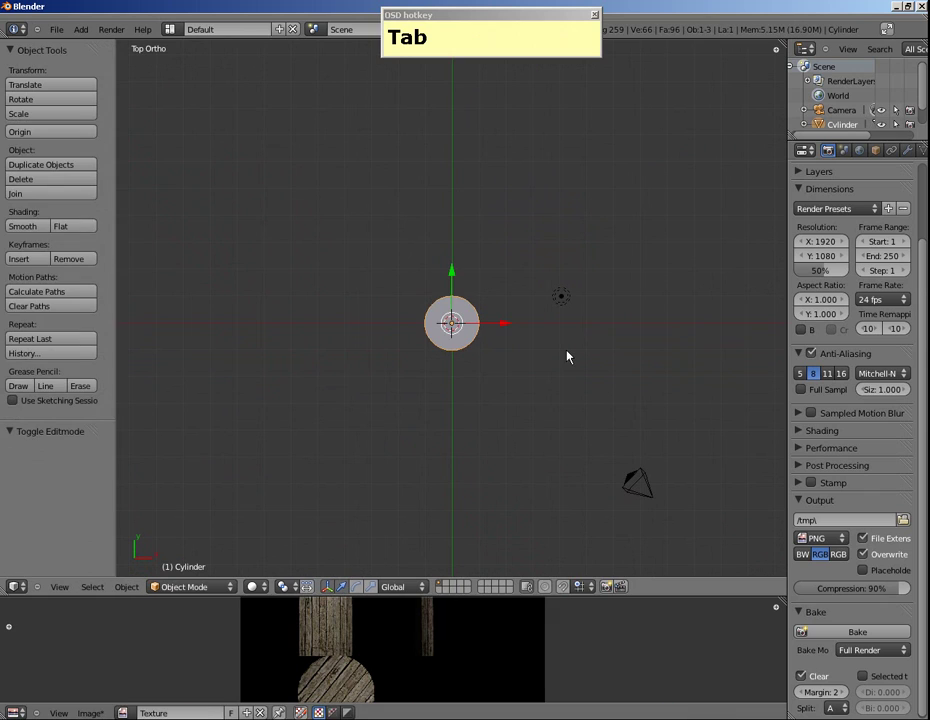
{"action": "right_click", "coordinate": [561, 297]}
{"action": "left_click_drag", "start_coordinate": [560, 252], "coordinate": [561, 193]}
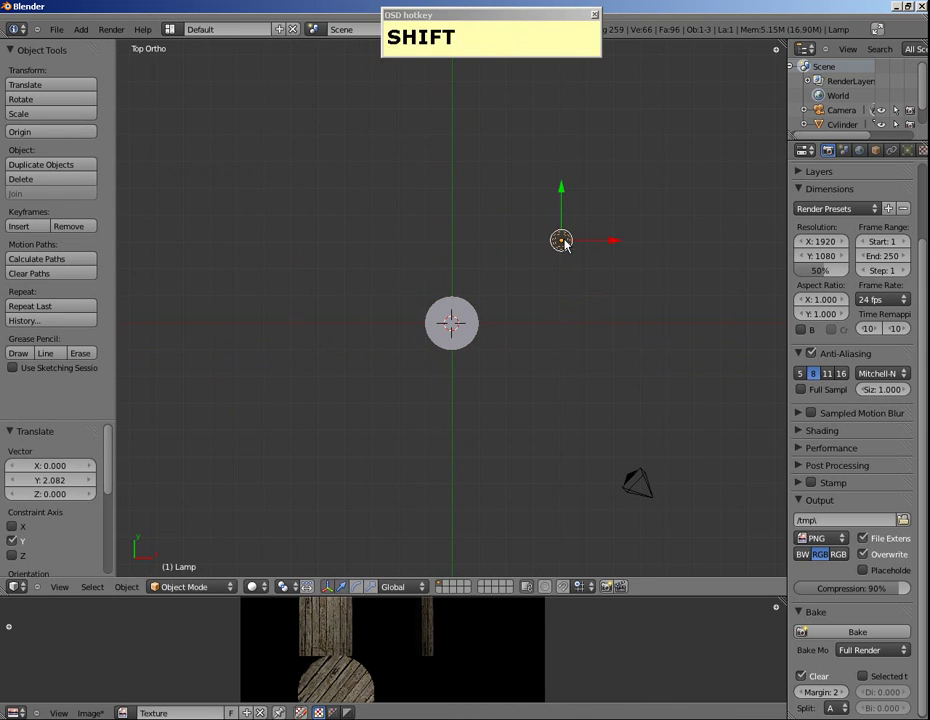
Step: Duplicate the lamp twice, offsetting each copy about 3.1 units in negative Y to form a row of three
{"action": "key", "text": "shift+d"}
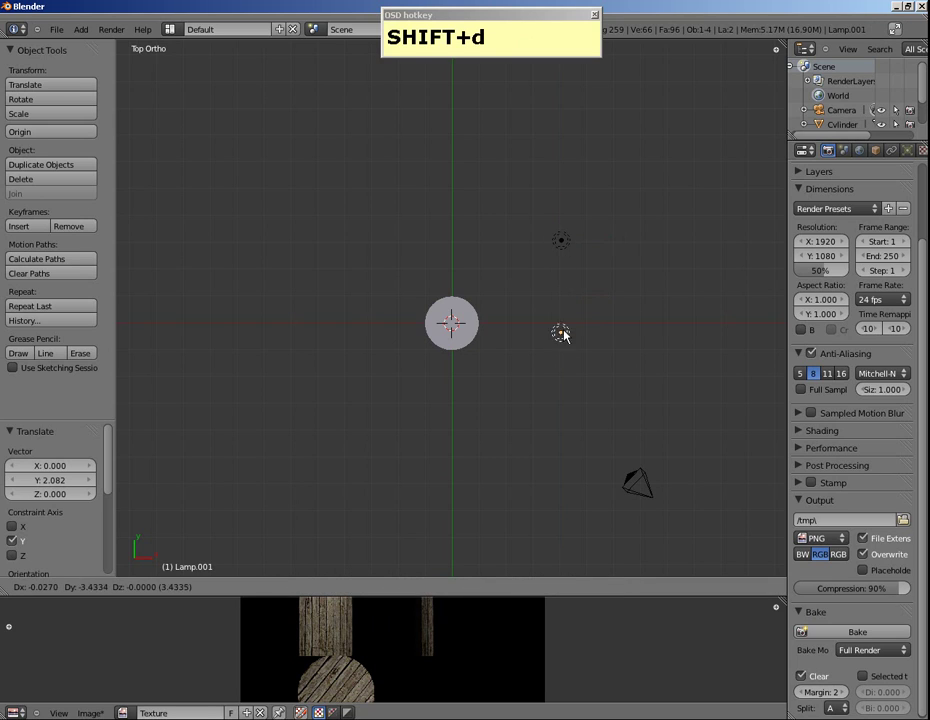
{"action": "left_click", "coordinate": [564, 326]}
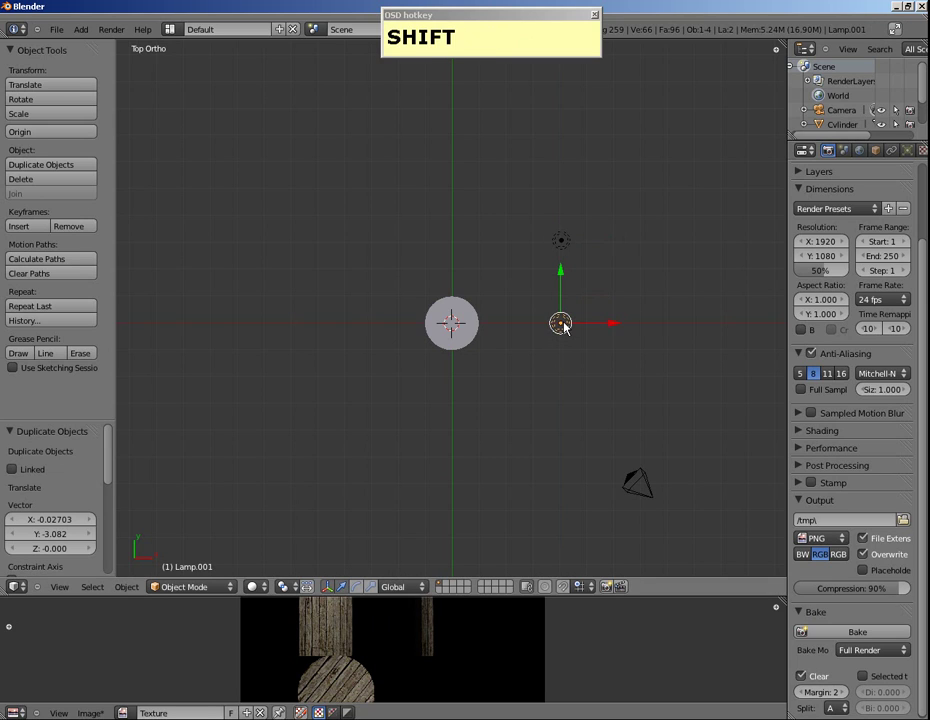
{"action": "key", "text": "shift+d"}
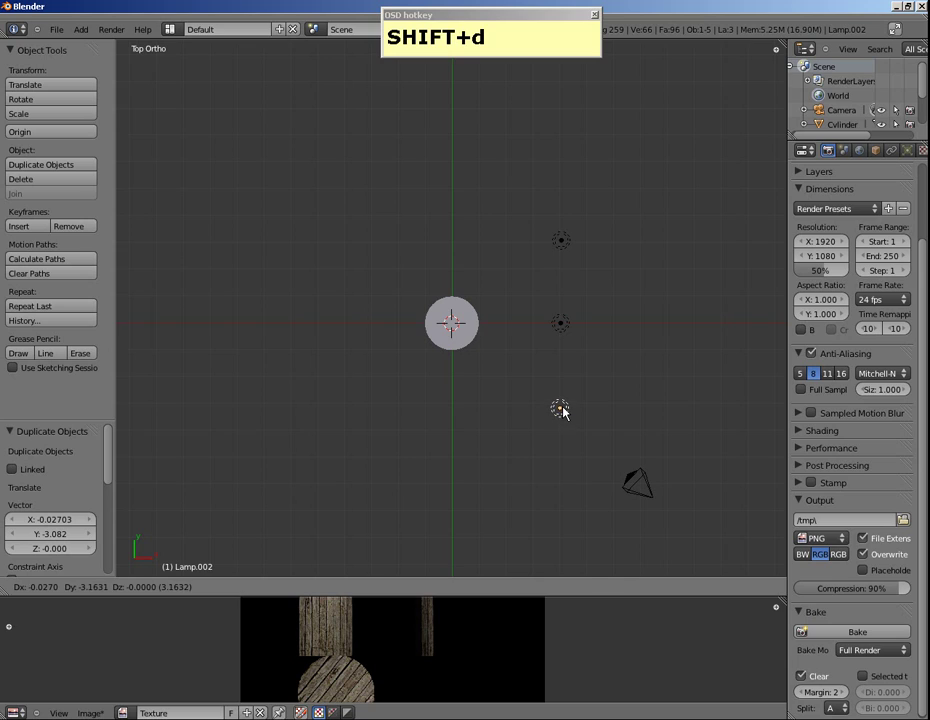
{"action": "left_click", "coordinate": [563, 410]}
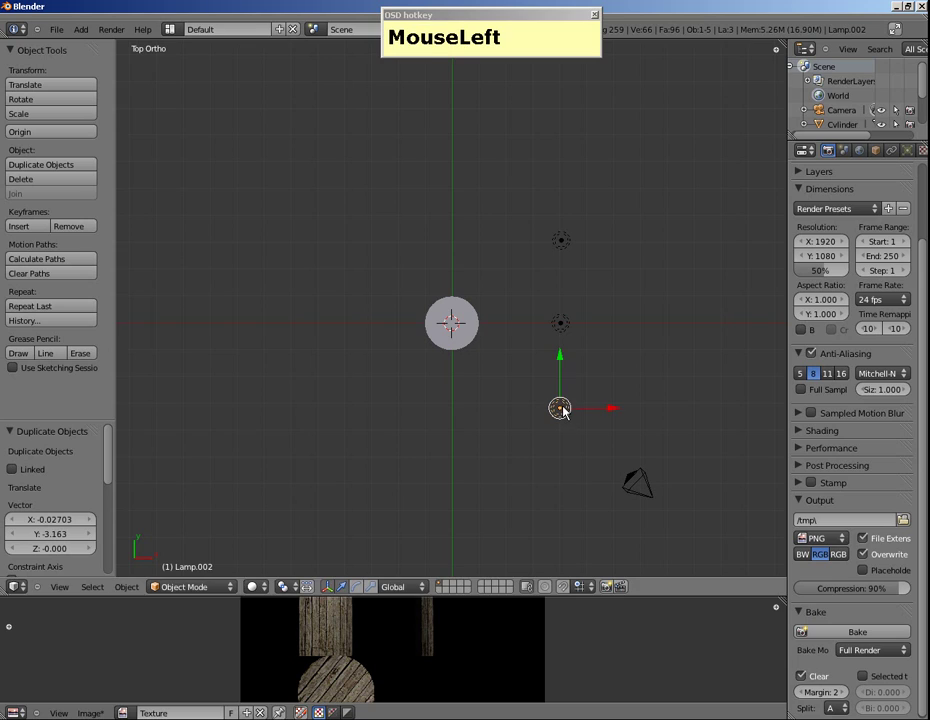
Step: Select all three lamps and duplicate them about 4.08 units in negative X, in line with the cylinder
{"action": "right_click", "coordinate": [560, 323], "text": "shift"}
{"action": "right_click", "coordinate": [563, 240], "text": "shift"}
{"action": "key", "text": "shift"}
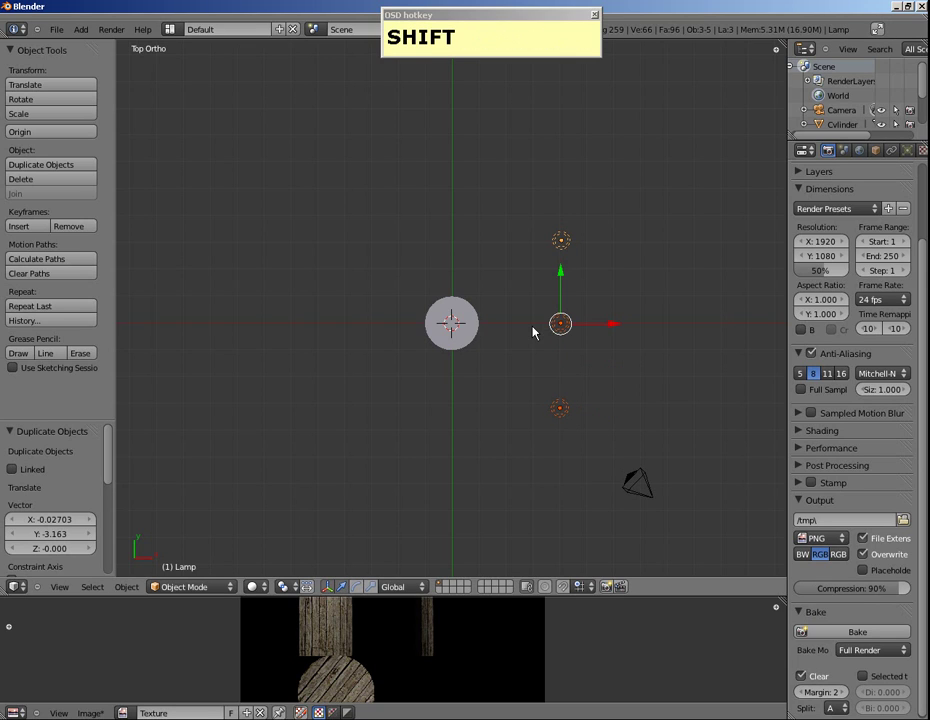
{"action": "key", "text": "shift+d"}
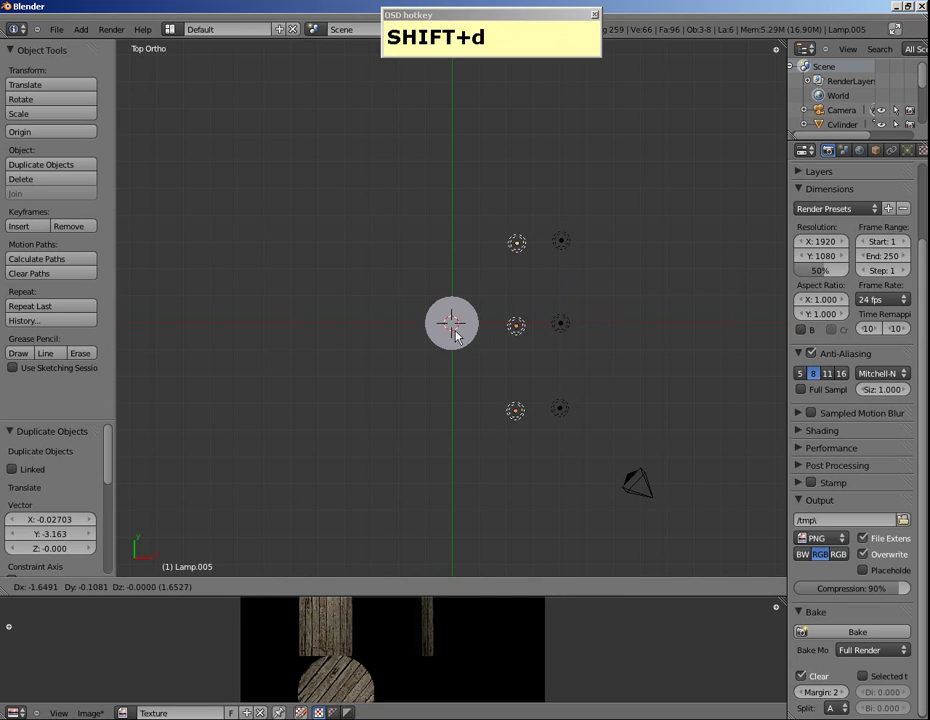
{"action": "left_click", "coordinate": [423, 334]}
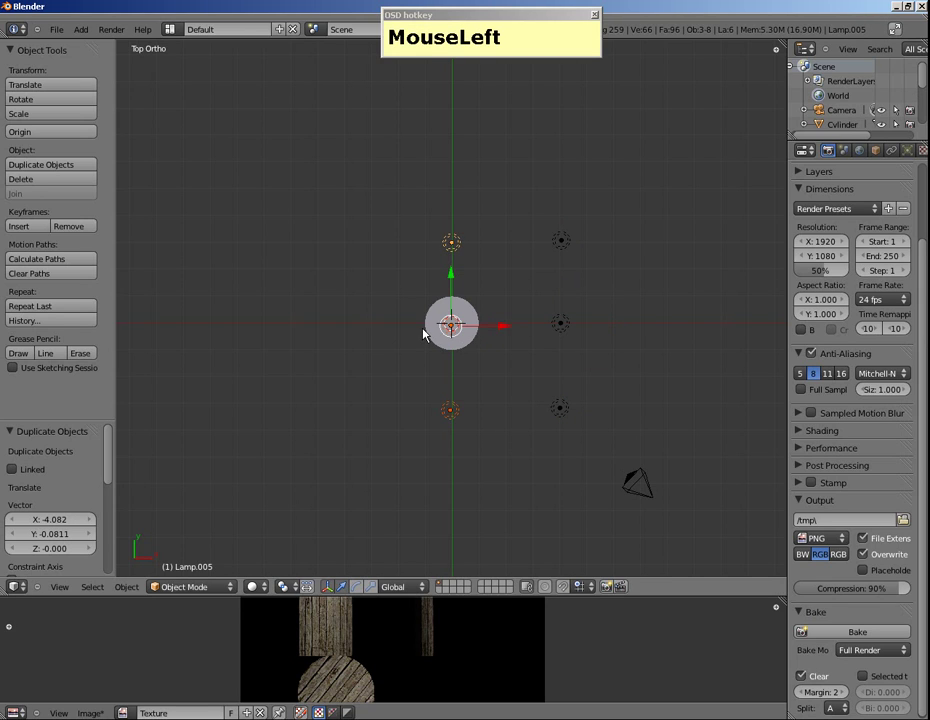
Step: Duplicate the selected three lamps about 3.95 units in negative X beyond the cylinder, and enlarge the image editor to show the whole image
{"action": "key", "text": "shift+d"}
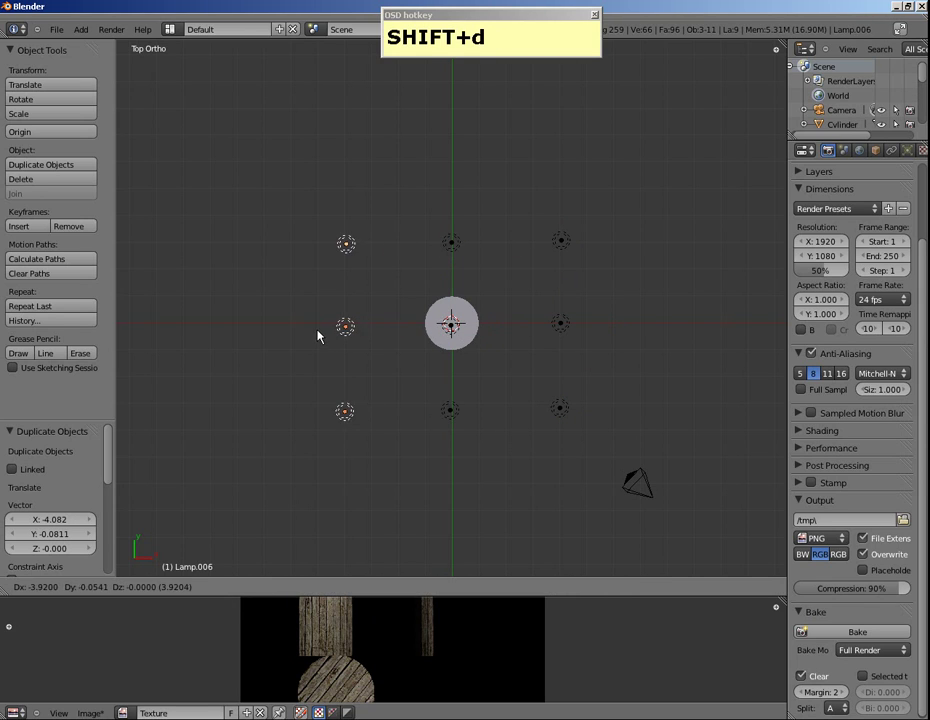
{"action": "left_click", "coordinate": [320, 332]}
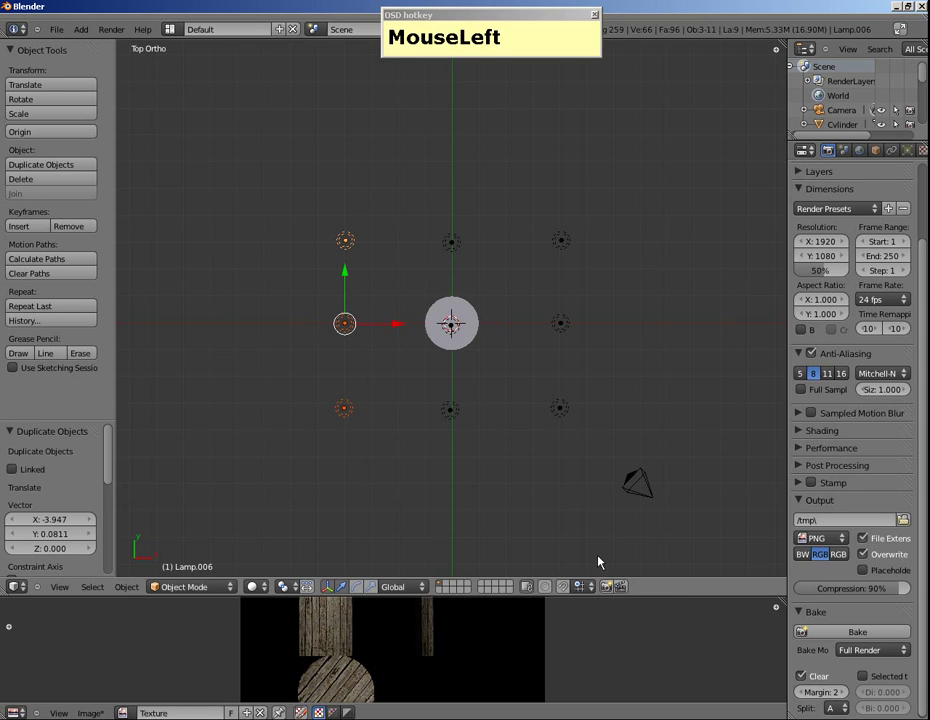
{"action": "left_click_drag", "start_coordinate": [648, 598], "coordinate": [648, 376]}
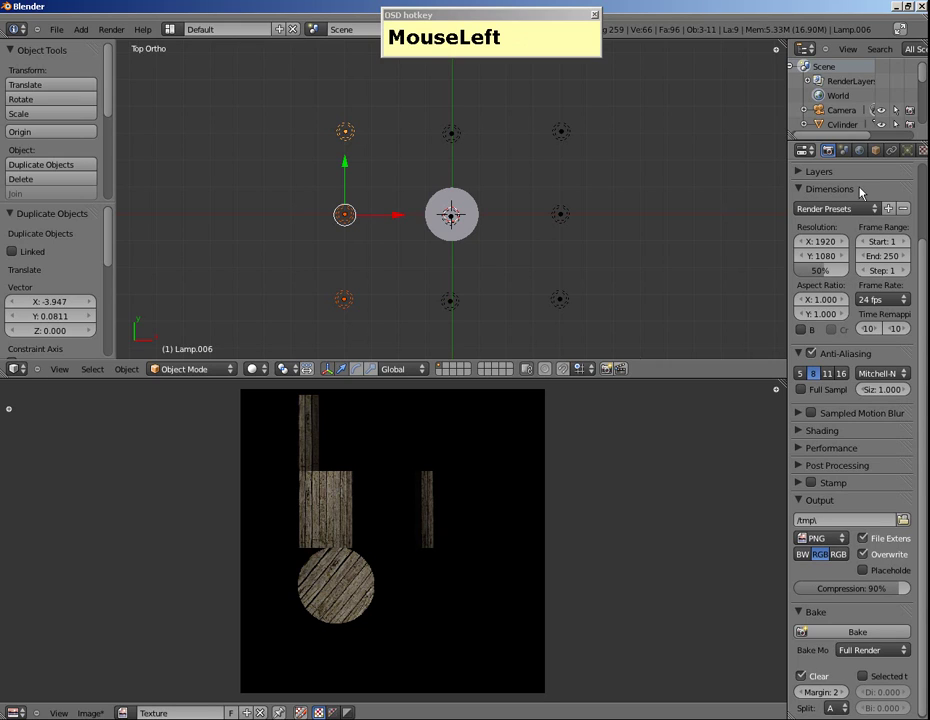
Step: Try to run the Full Render bake with the three new lamps still selected
{"action": "left_click", "coordinate": [828, 155]}
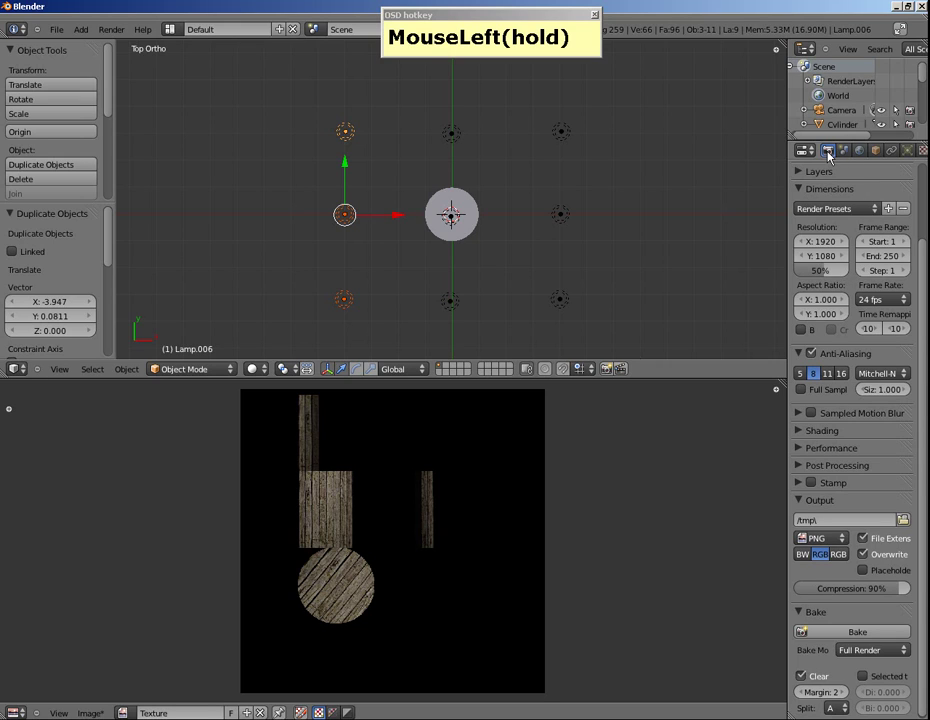
{"action": "scroll", "coordinate": [840, 416], "scroll_direction": "down", "scroll_amount": 1}
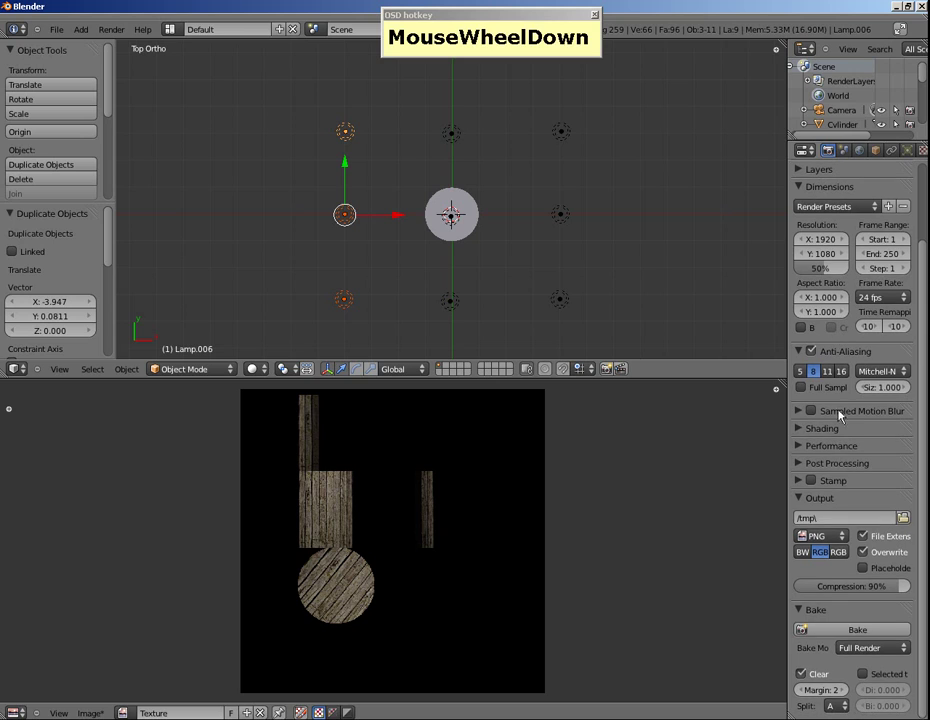
{"action": "left_click", "coordinate": [831, 630]}
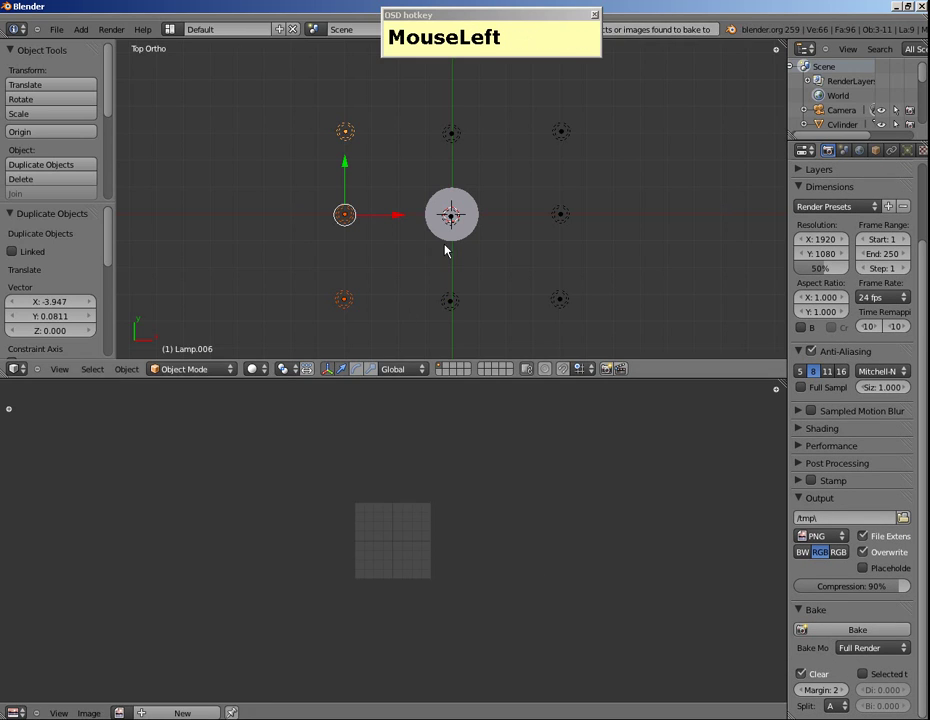
Step: Select the cylinder, reassign the image named Texture to its UV map, and bake the Full Render onto it
{"action": "right_click", "coordinate": [435, 236]}
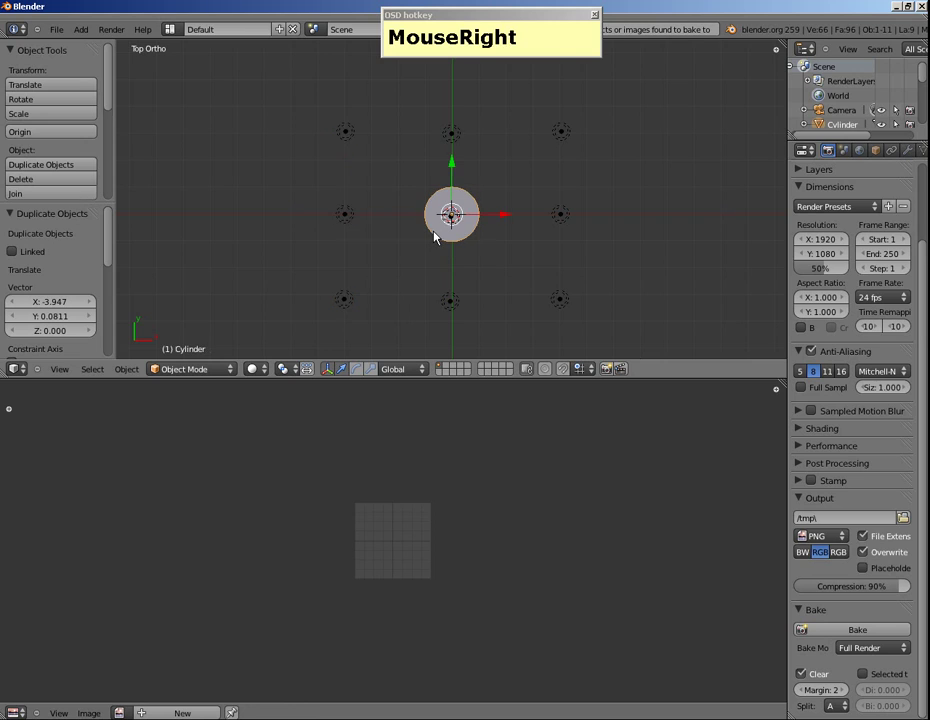
{"action": "left_click", "coordinate": [119, 712]}
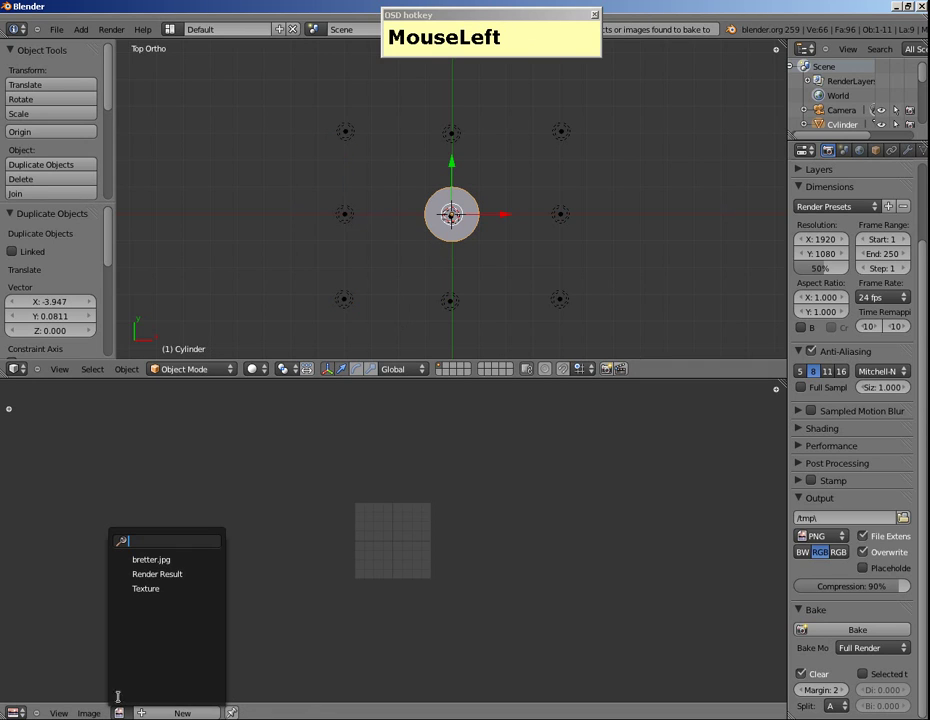
{"action": "left_click", "coordinate": [142, 589]}
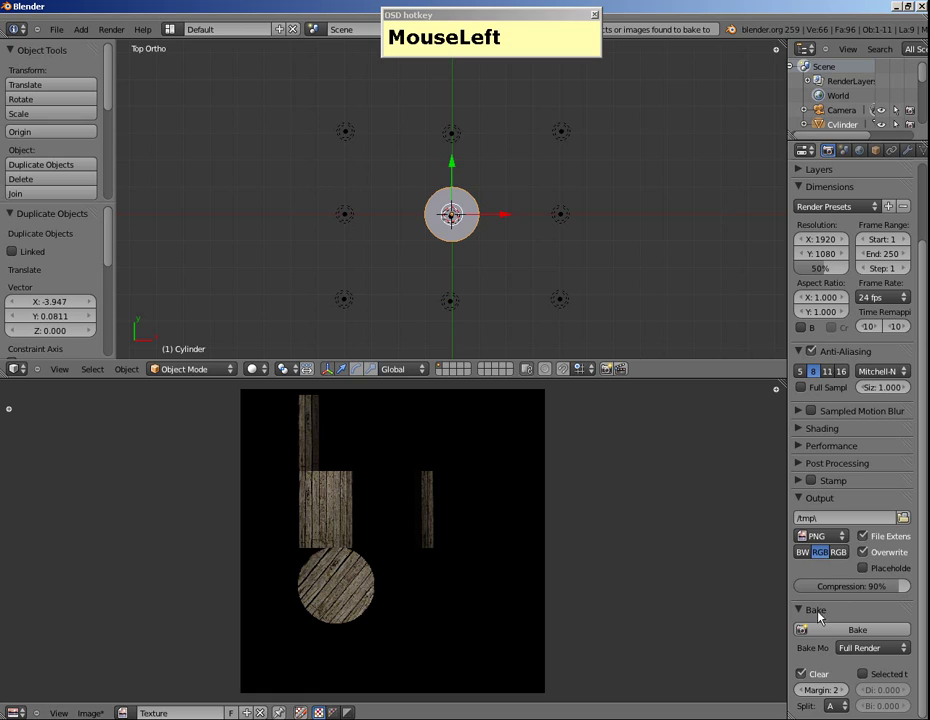
{"action": "left_click", "coordinate": [813, 630]}
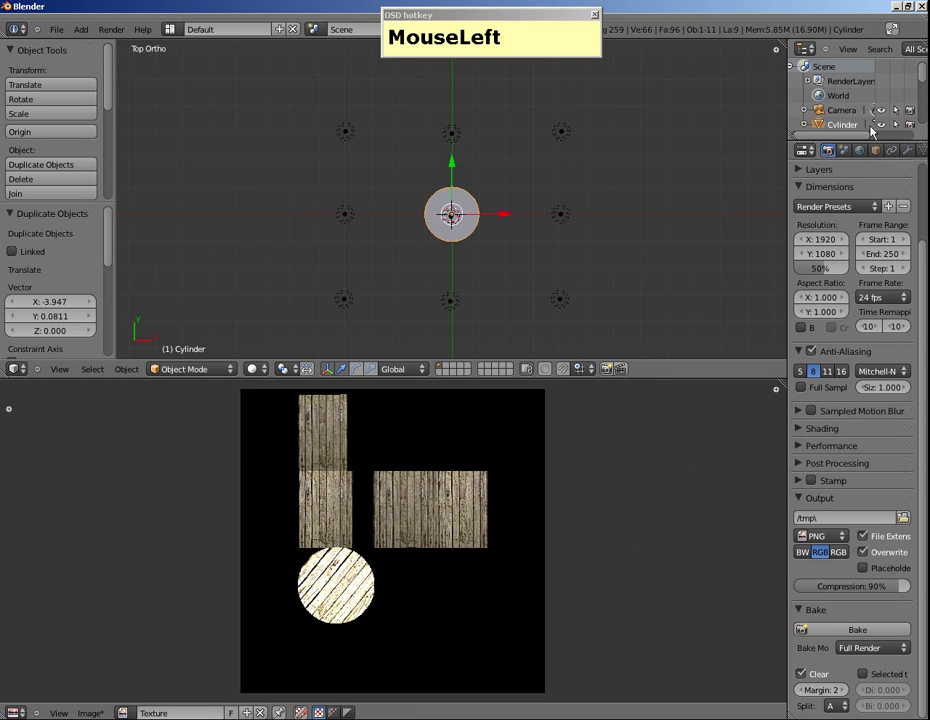
Step: Switch the texture mapping of the cylinder's first material, Material, to UV coordinates using the UVTex layer
{"action": "scroll", "coordinate": [871, 155], "scroll_direction": "down", "scroll_amount": 3}
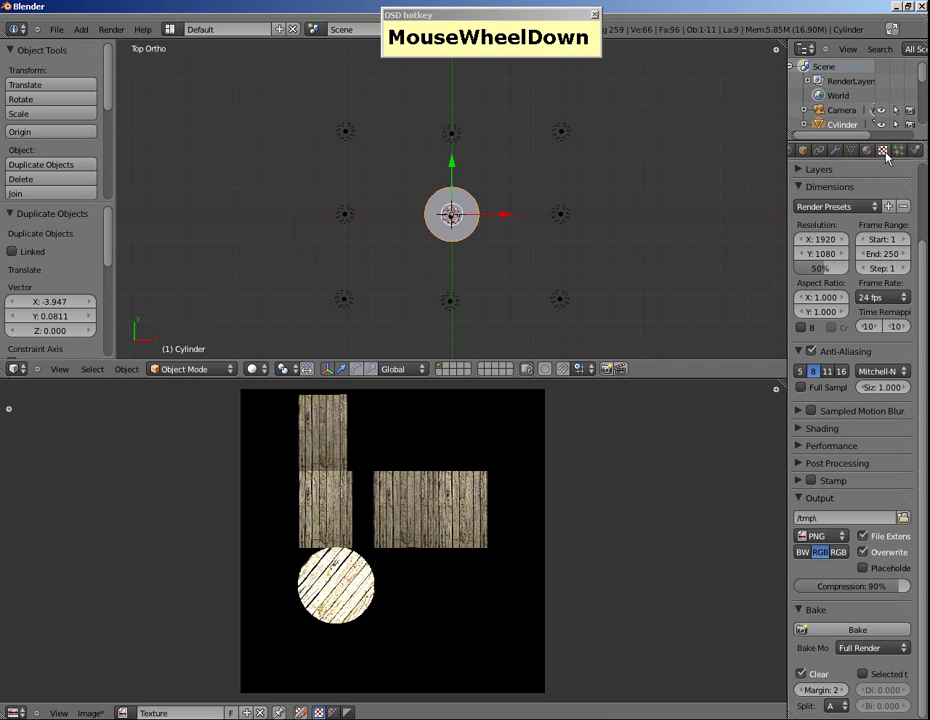
{"action": "left_click", "coordinate": [867, 150]}
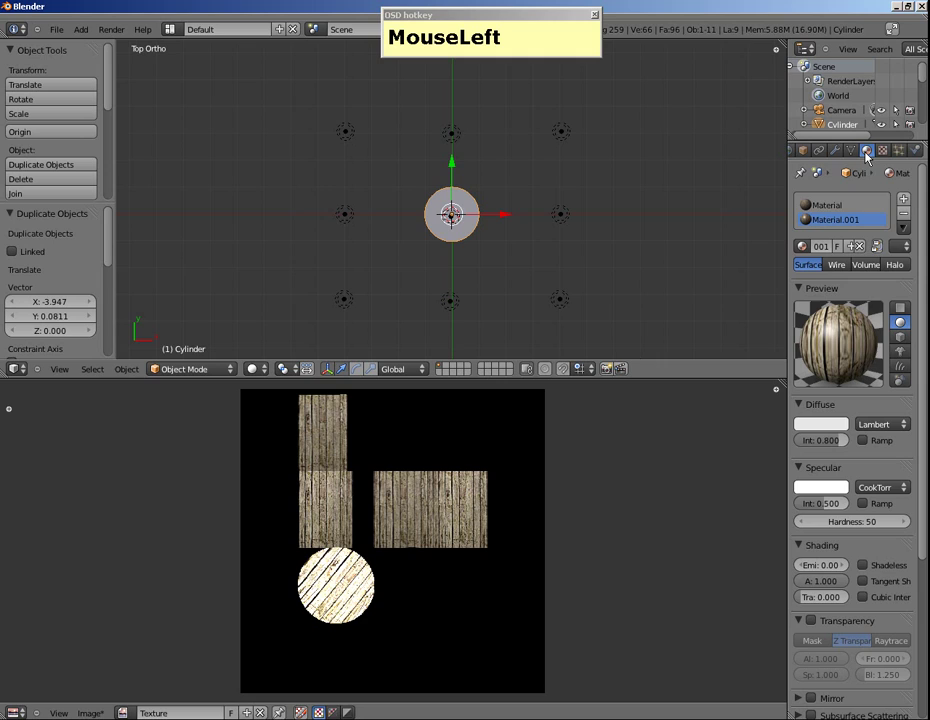
{"action": "left_click", "coordinate": [826, 205]}
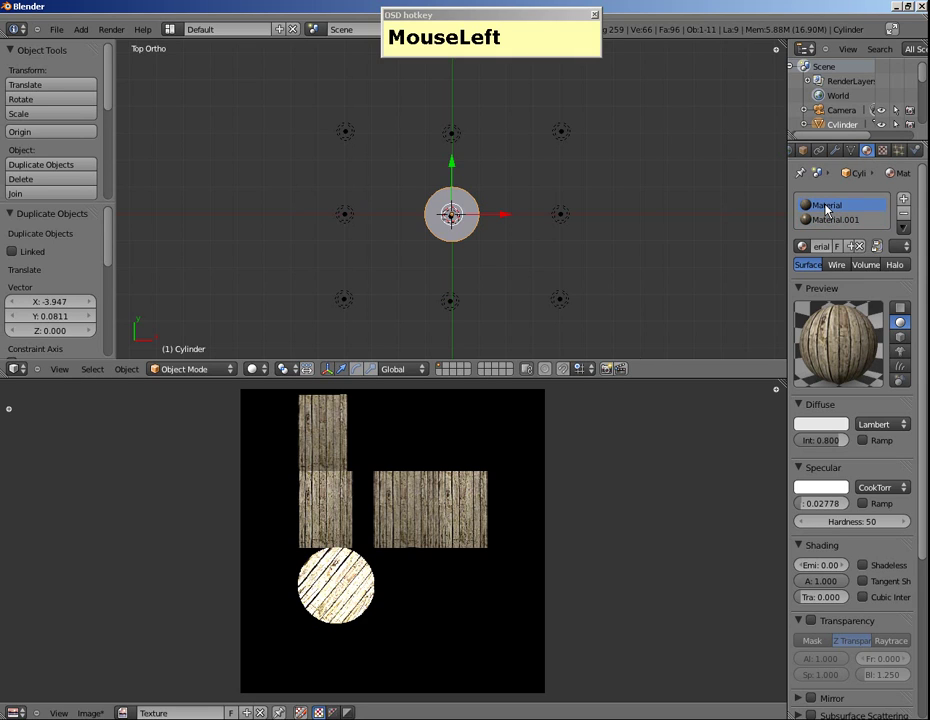
{"action": "left_click", "coordinate": [884, 152]}
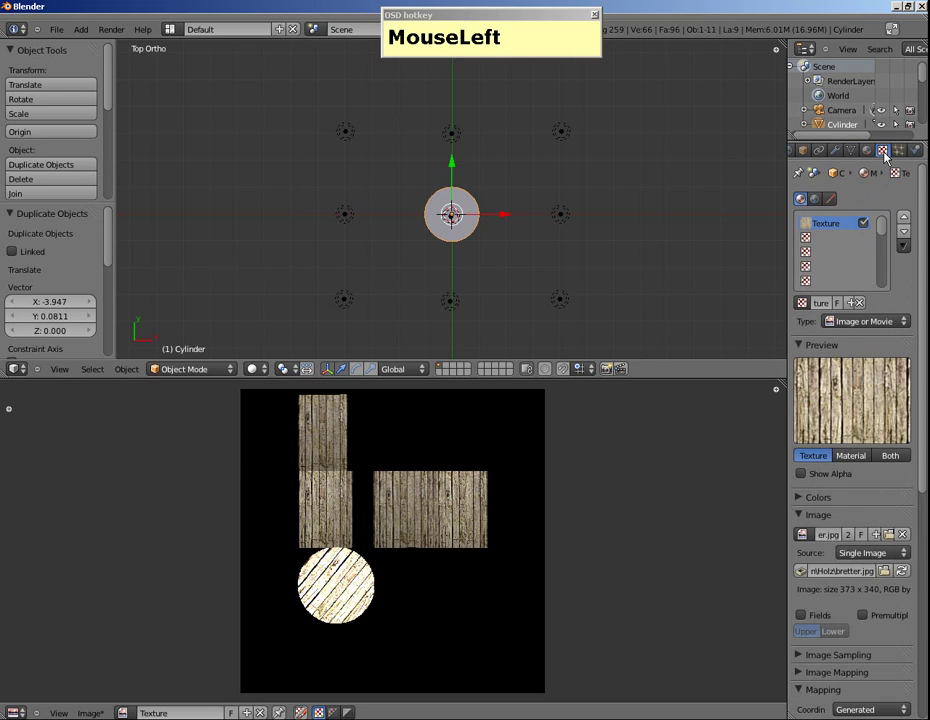
{"action": "scroll", "coordinate": [857, 440], "scroll_direction": "down", "scroll_amount": 2}
{"action": "scroll", "coordinate": [857, 440], "scroll_direction": "down", "scroll_amount": 2}
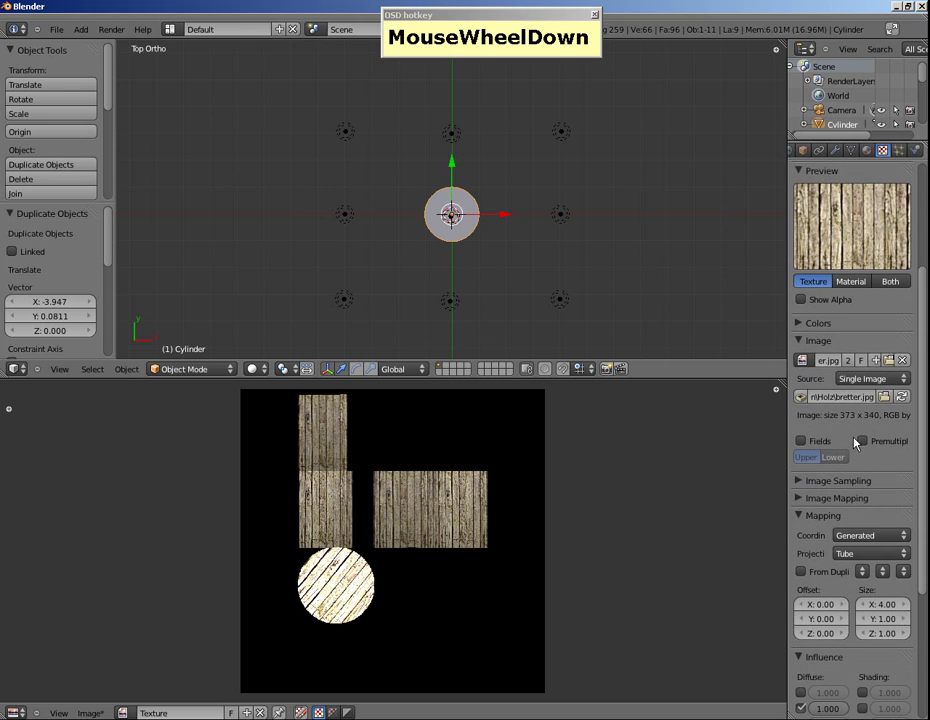
{"action": "left_click", "coordinate": [844, 536]}
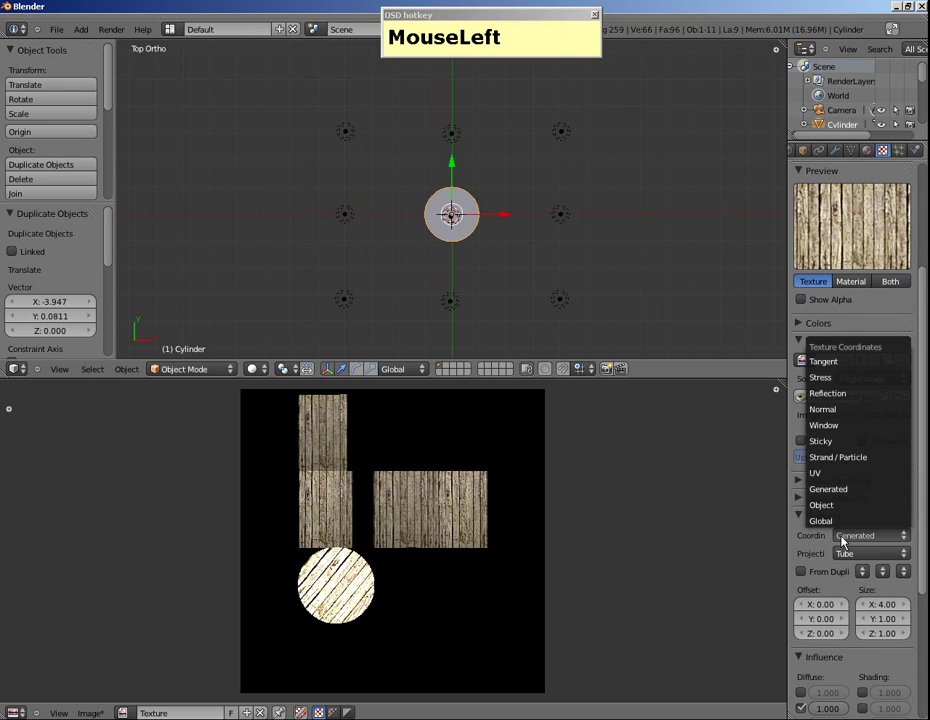
{"action": "left_click", "coordinate": [817, 478]}
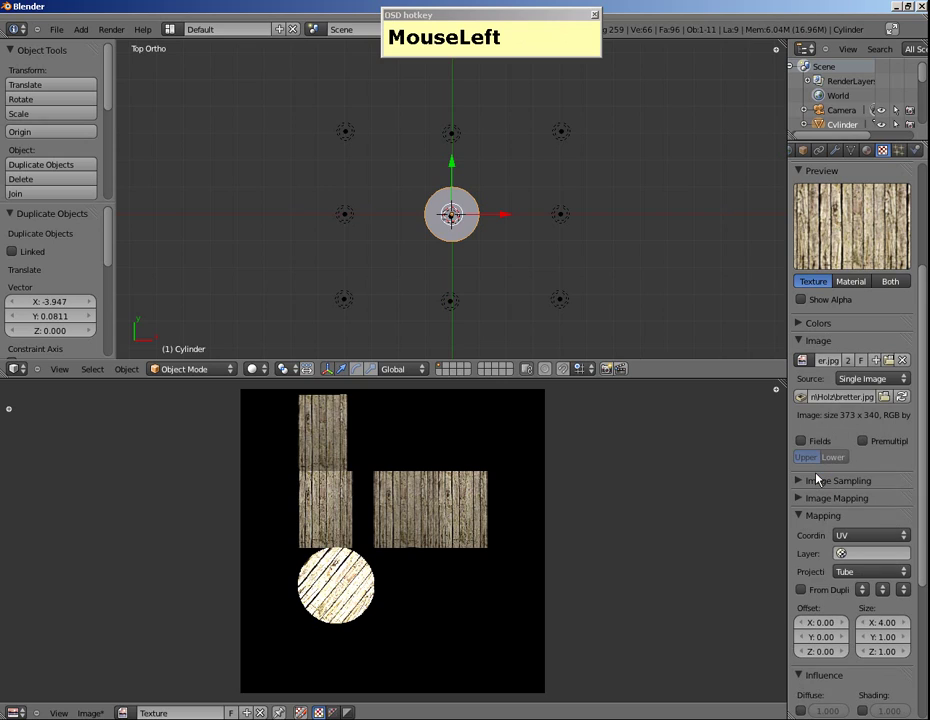
{"action": "left_click", "coordinate": [861, 554]}
{"action": "left_click", "coordinate": [845, 570]}
Step: Switch the texture mapping of Material.001 to UV coordinates using the UVTex layer
{"action": "left_click", "coordinate": [868, 151]}
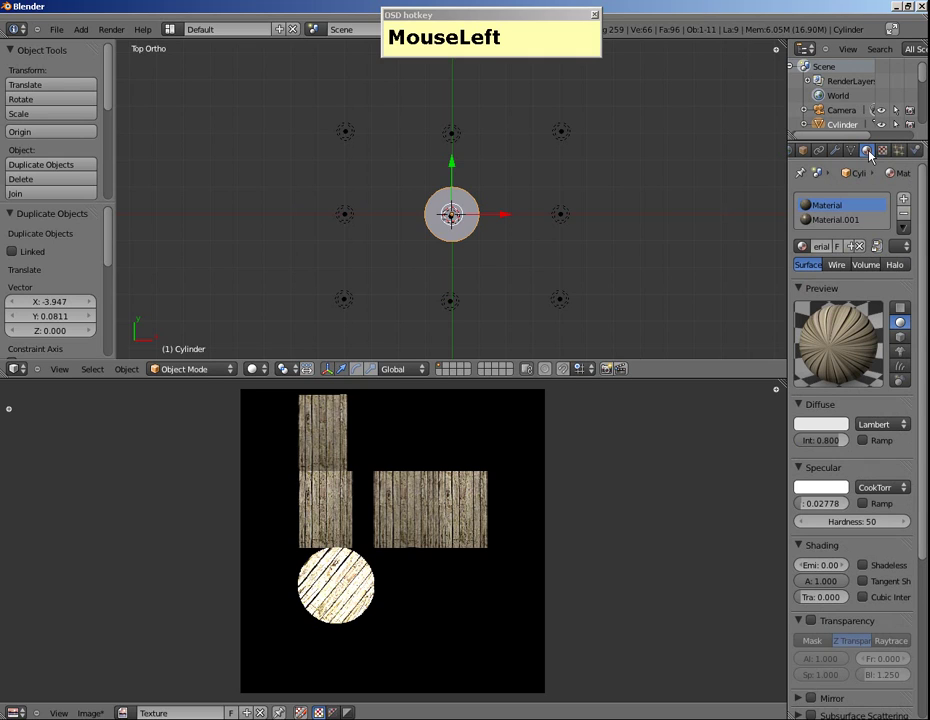
{"action": "left_click", "coordinate": [833, 220]}
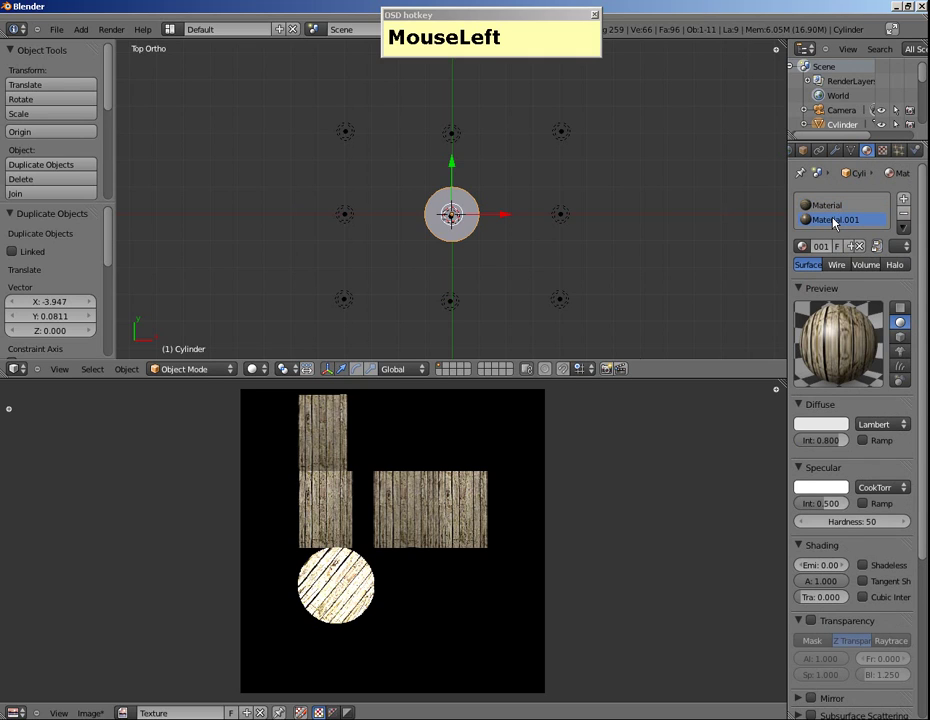
{"action": "left_click", "coordinate": [882, 150]}
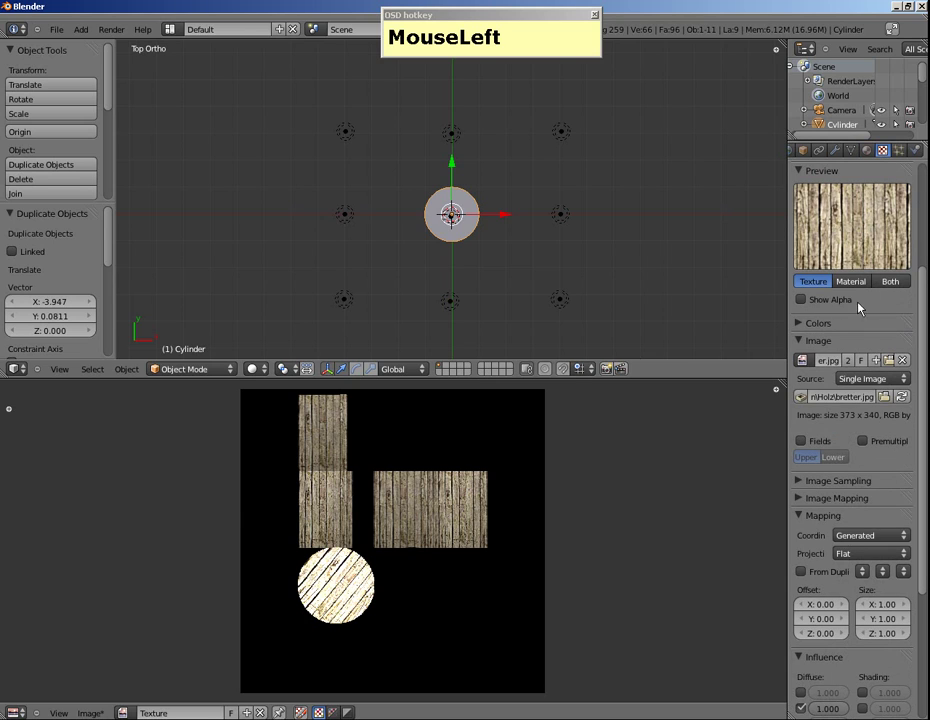
{"action": "left_click", "coordinate": [869, 537]}
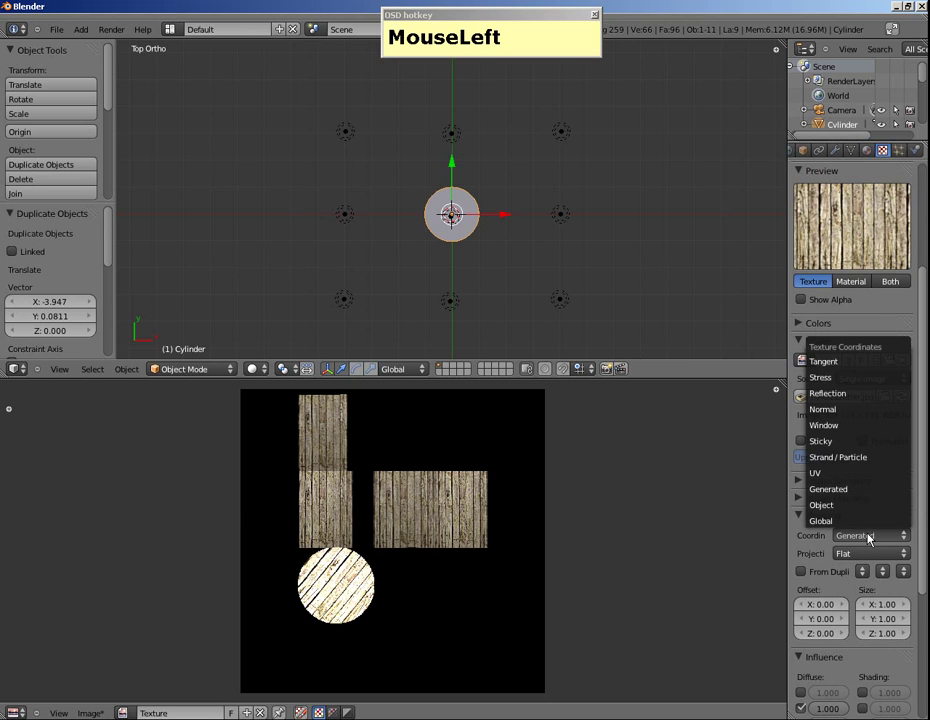
{"action": "left_click", "coordinate": [820, 473]}
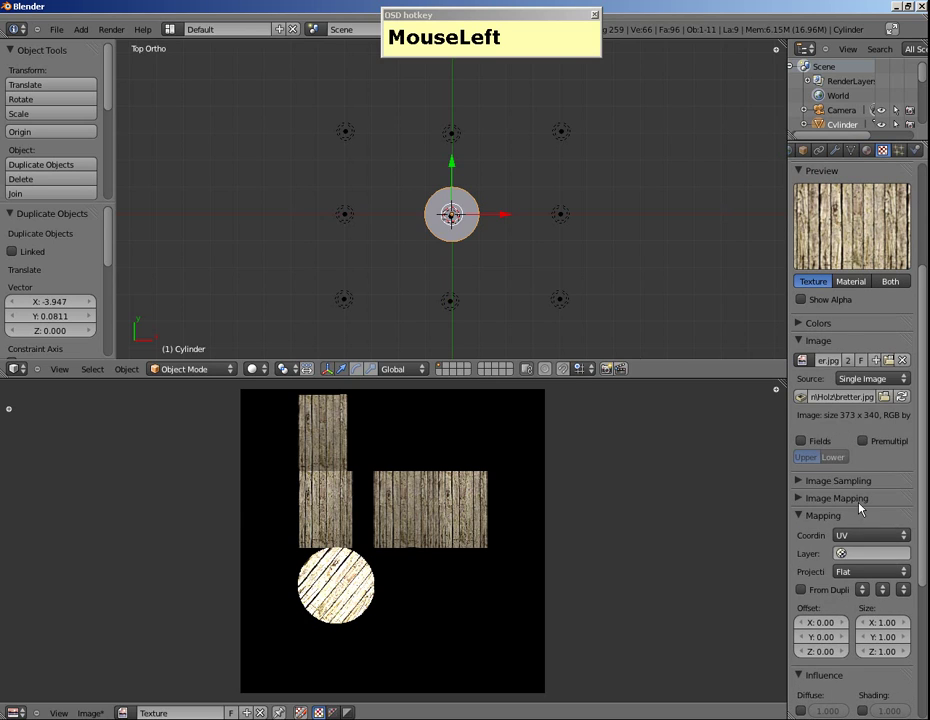
{"action": "left_click", "coordinate": [850, 553]}
{"action": "left_click", "coordinate": [840, 576]}
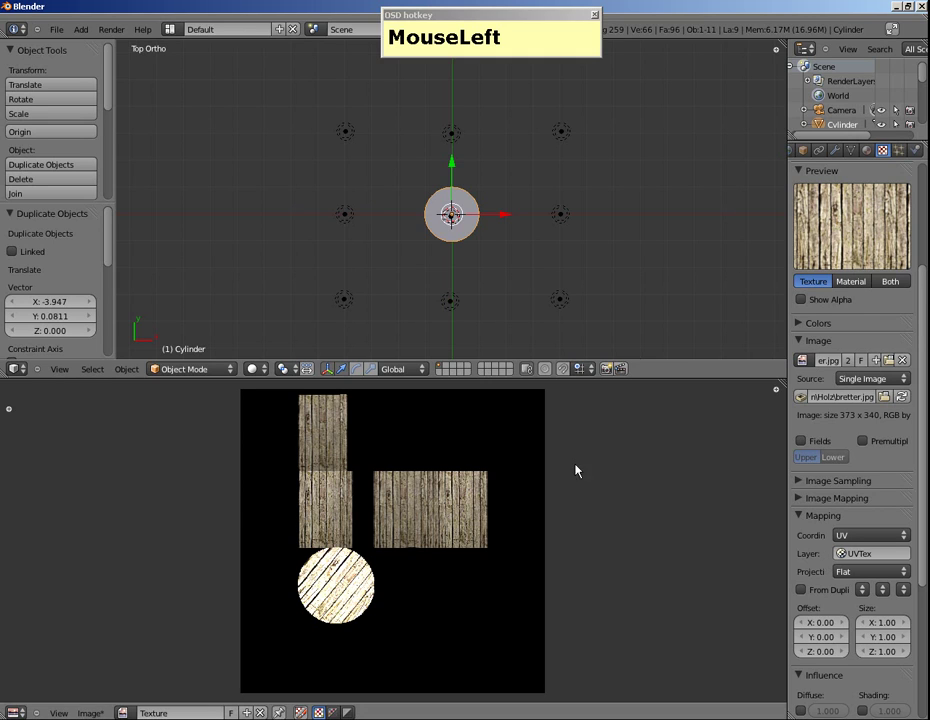
Step: Save the project as Gedoehns.blend in the C:\SL\Blenderprojekts folder
{"action": "left_click", "coordinate": [58, 30]}
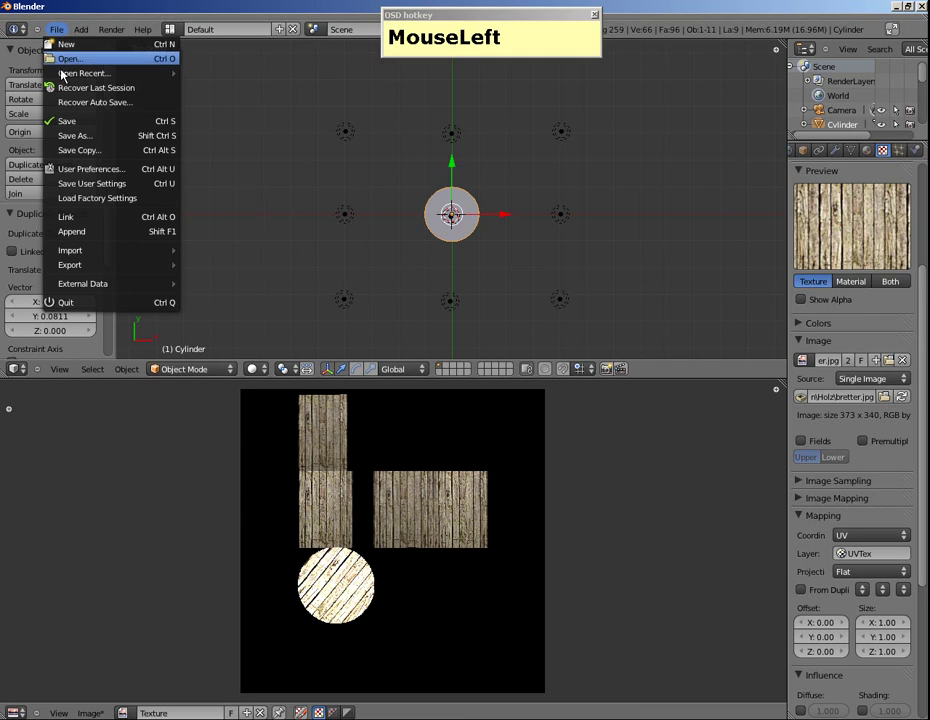
{"action": "left_click", "coordinate": [66, 136]}
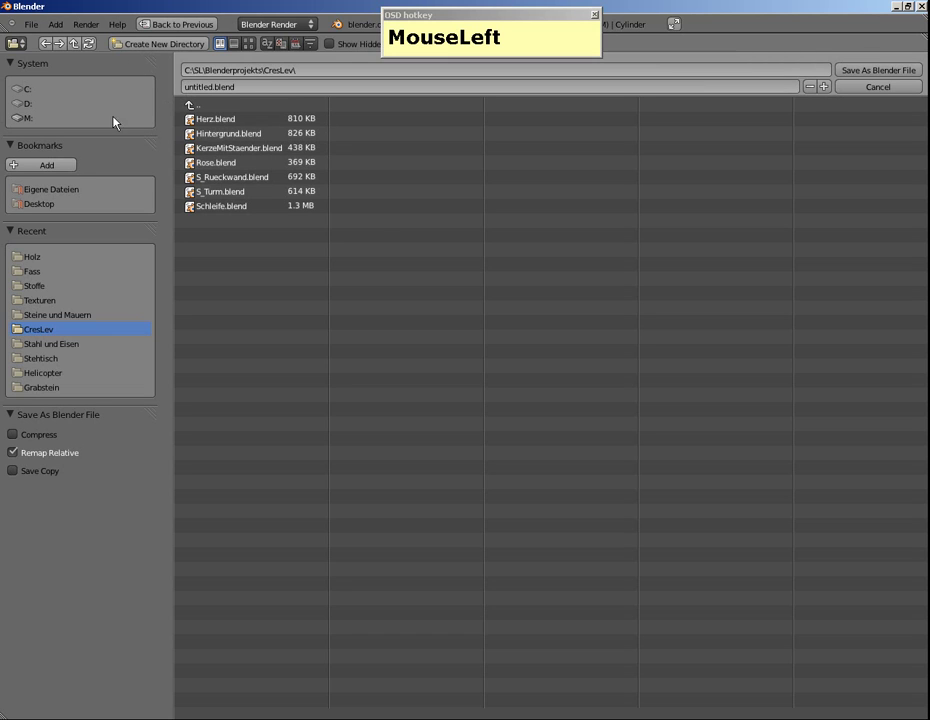
{"action": "left_click", "coordinate": [192, 105]}
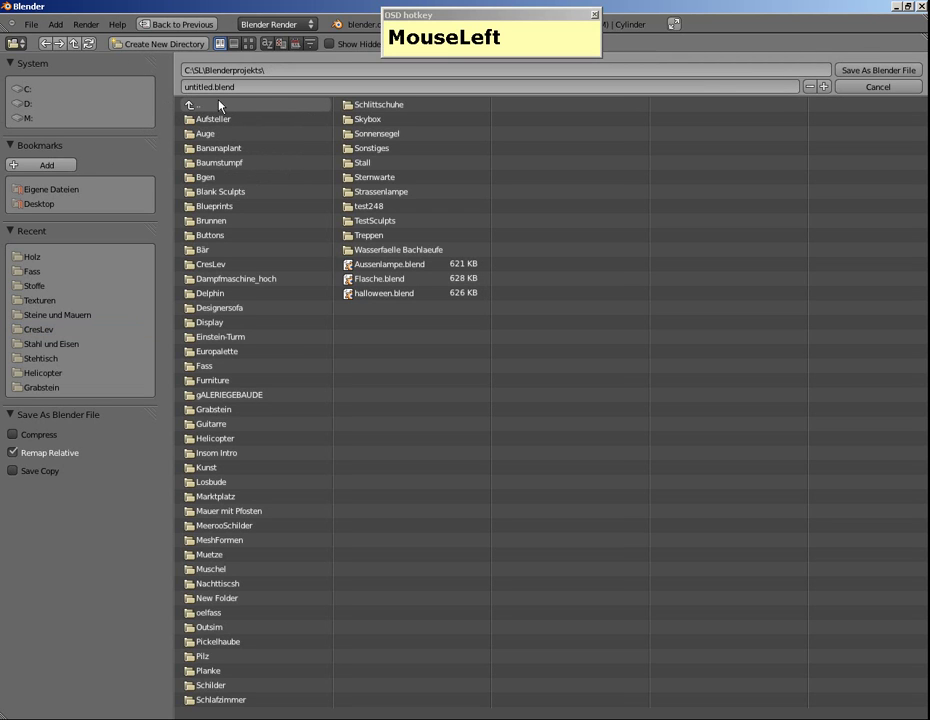
{"action": "left_click", "coordinate": [213, 87]}
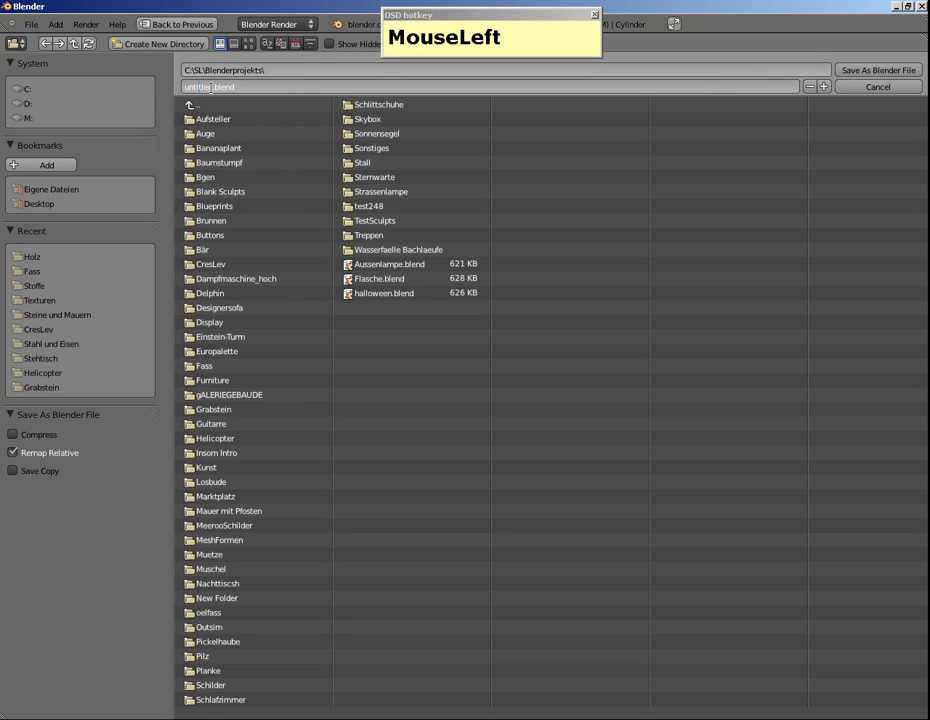
{"action": "left_click_drag", "start_coordinate": [211, 88], "coordinate": [184, 89]}
{"action": "key", "text": "Delete"}
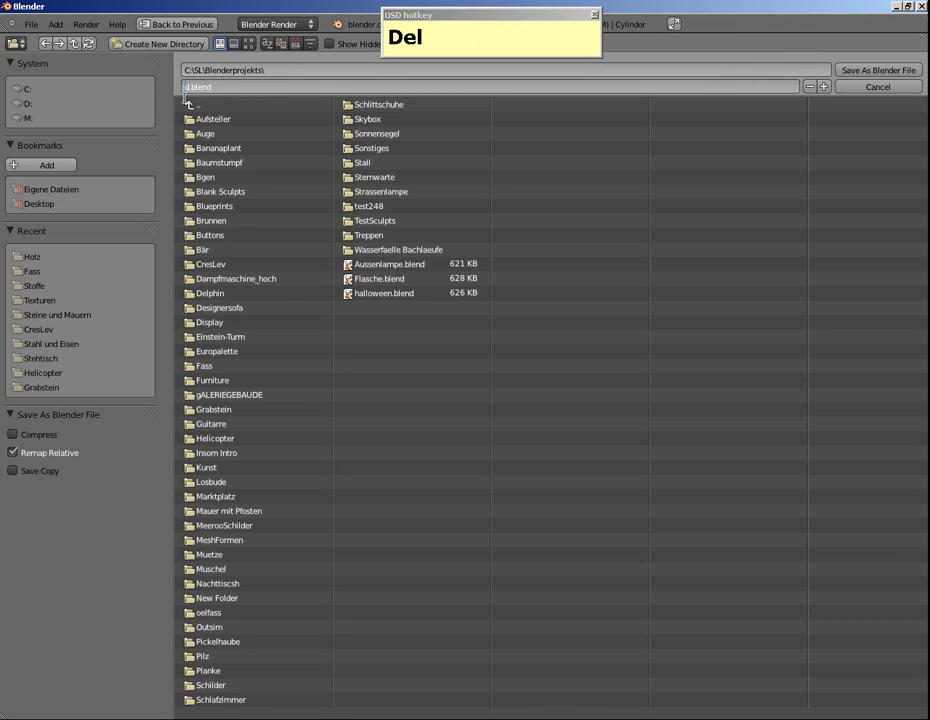
{"action": "key", "text": "Delete"}
{"action": "type", "text": "Gedo"}
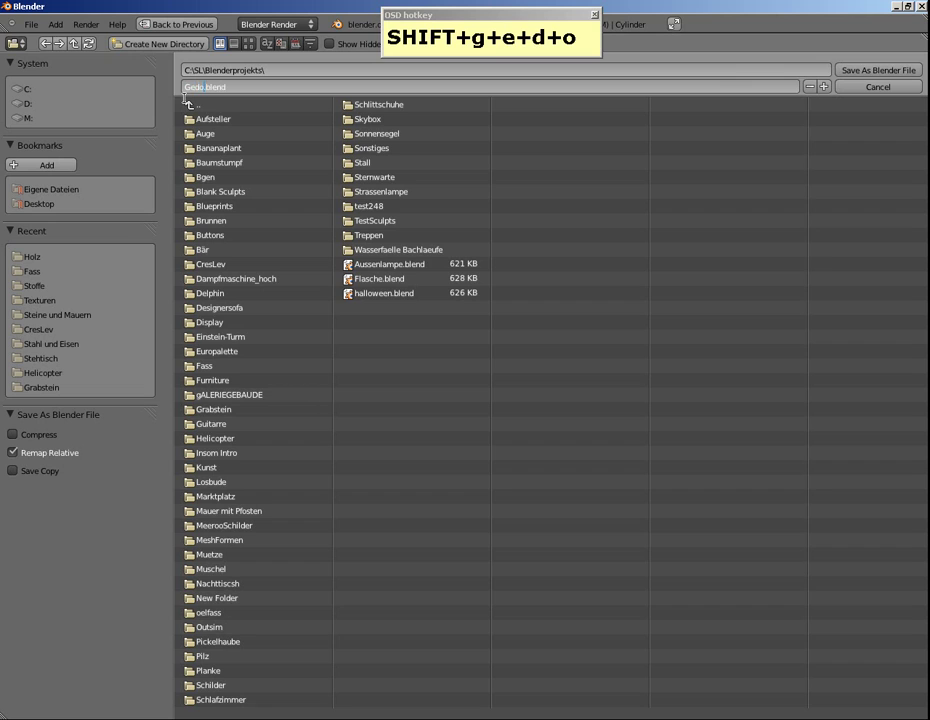
{"action": "type", "text": "ehns"}
{"action": "left_click", "coordinate": [866, 70]}
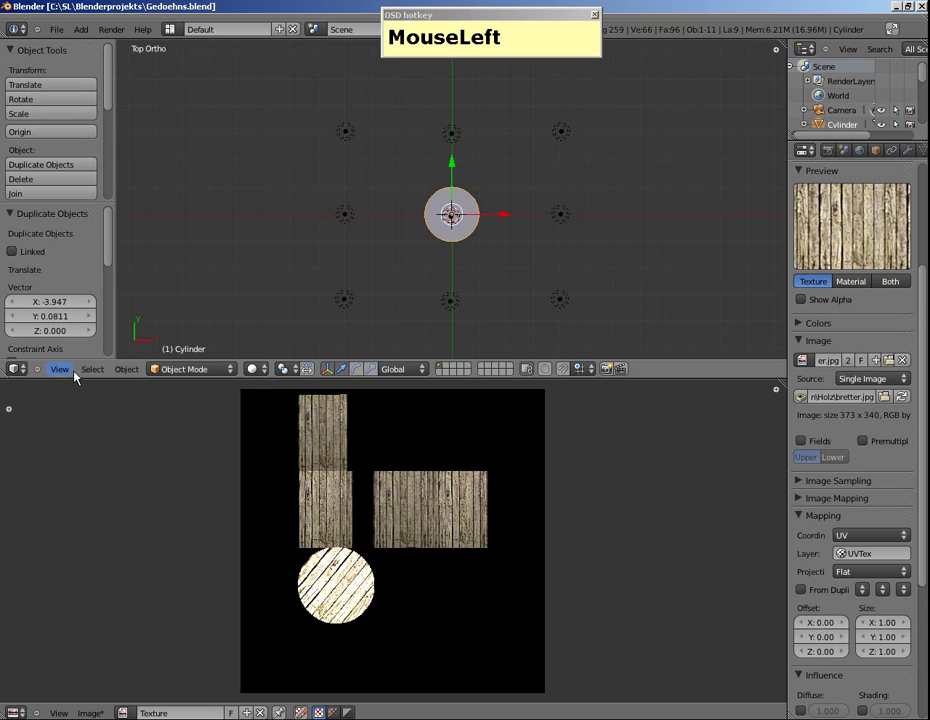
Step: Export the scene in COLLADA format as Gedoehns.dae in the Blenderprojekts folder
{"action": "left_click", "coordinate": [56, 31]}
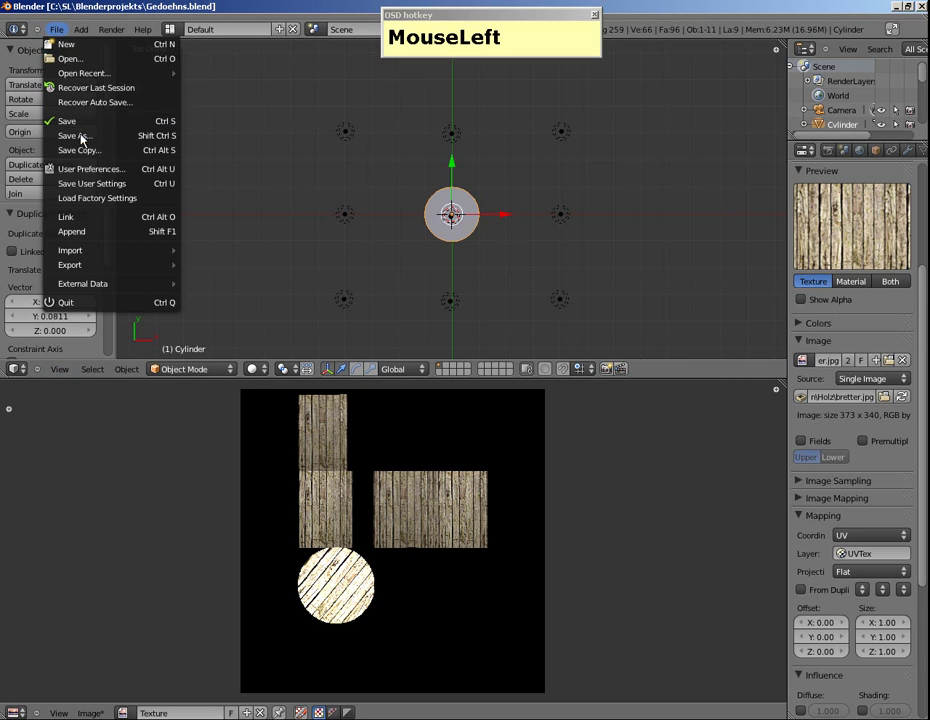
{"action": "mouse_move", "coordinate": [86, 268]}
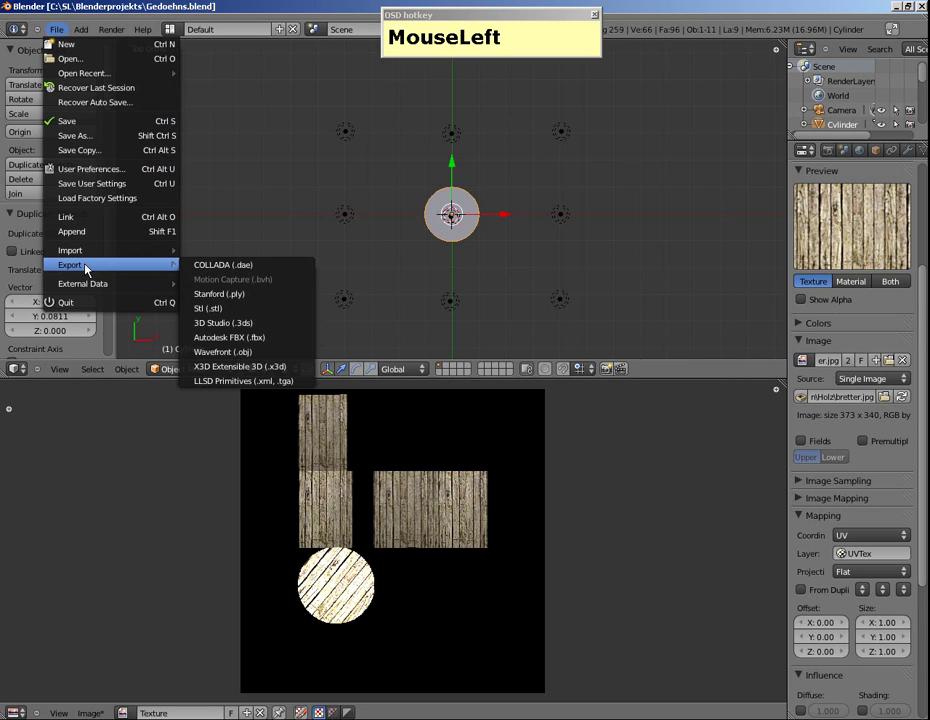
{"action": "left_click", "coordinate": [206, 265]}
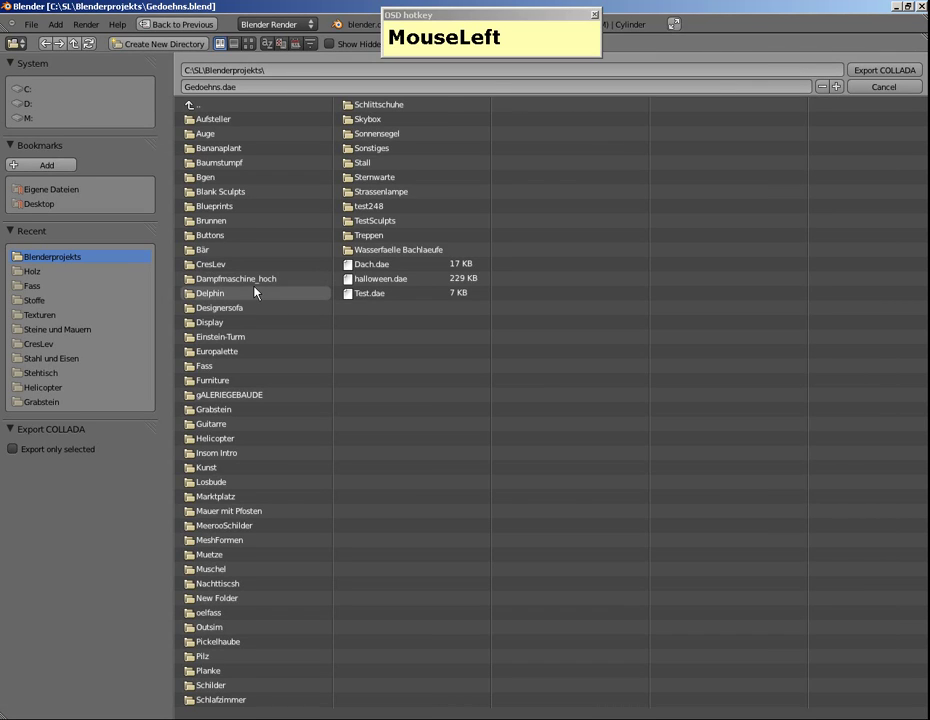
{"action": "left_click", "coordinate": [238, 87]}
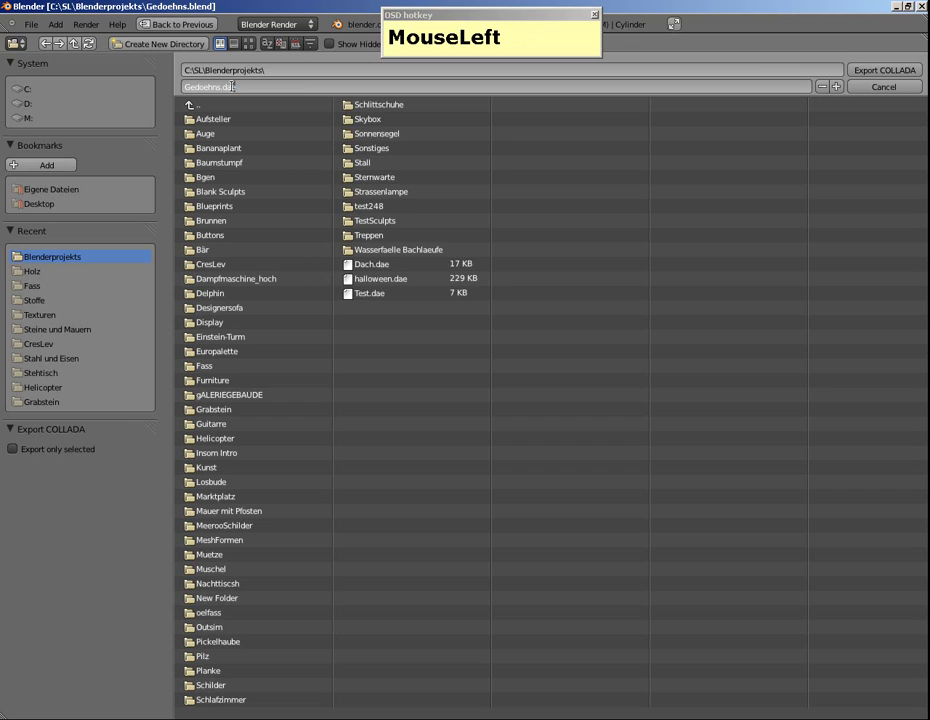
{"action": "left_click_drag", "start_coordinate": [233, 87], "coordinate": [135, 62]}
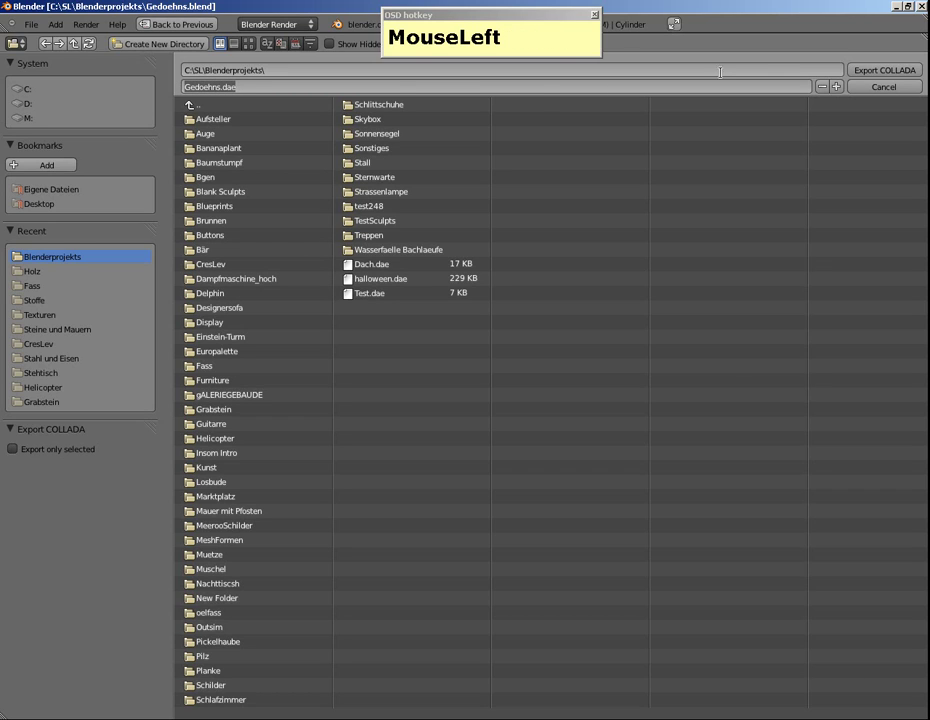
{"action": "left_click", "coordinate": [873, 71]}
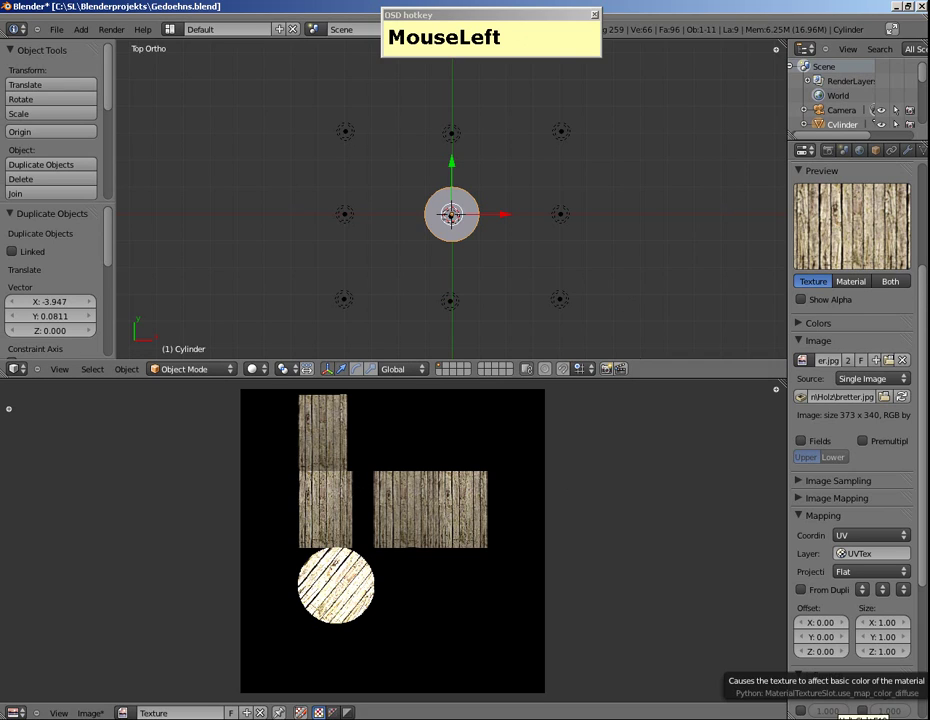
{"action": "left_click", "coordinate": [926, 716]}
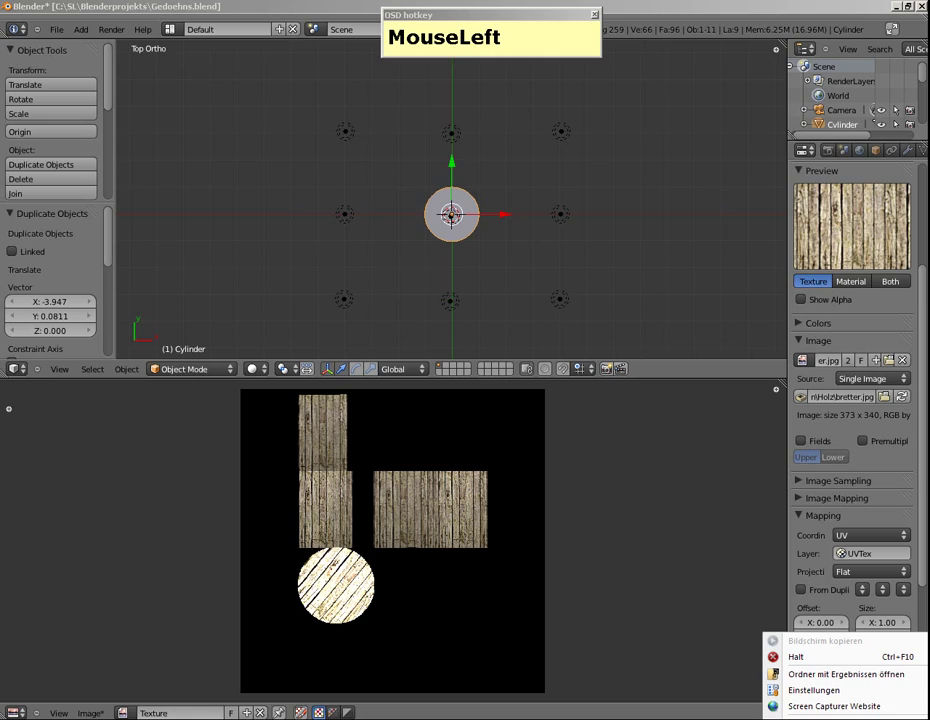